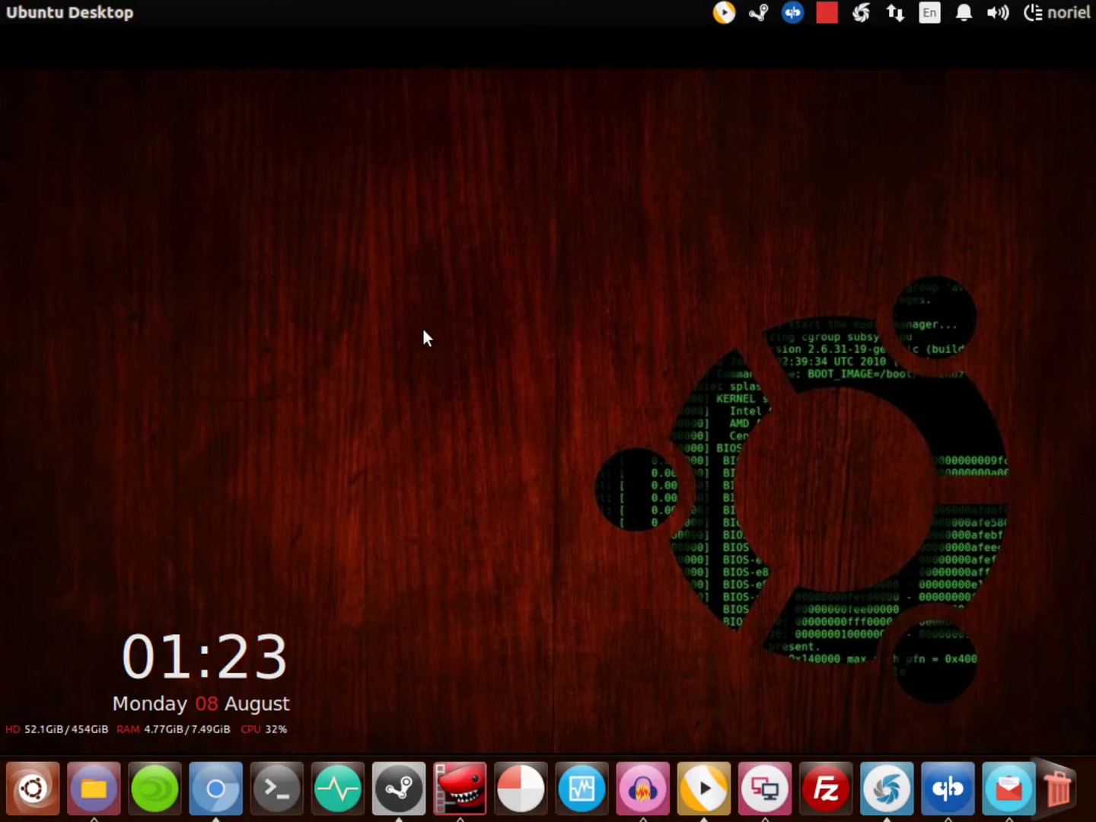
# Step: Raise Shutter from the Unity launcher to show the 450 x 450 Selection_013.png screenshot
pyautogui.click(883, 785)
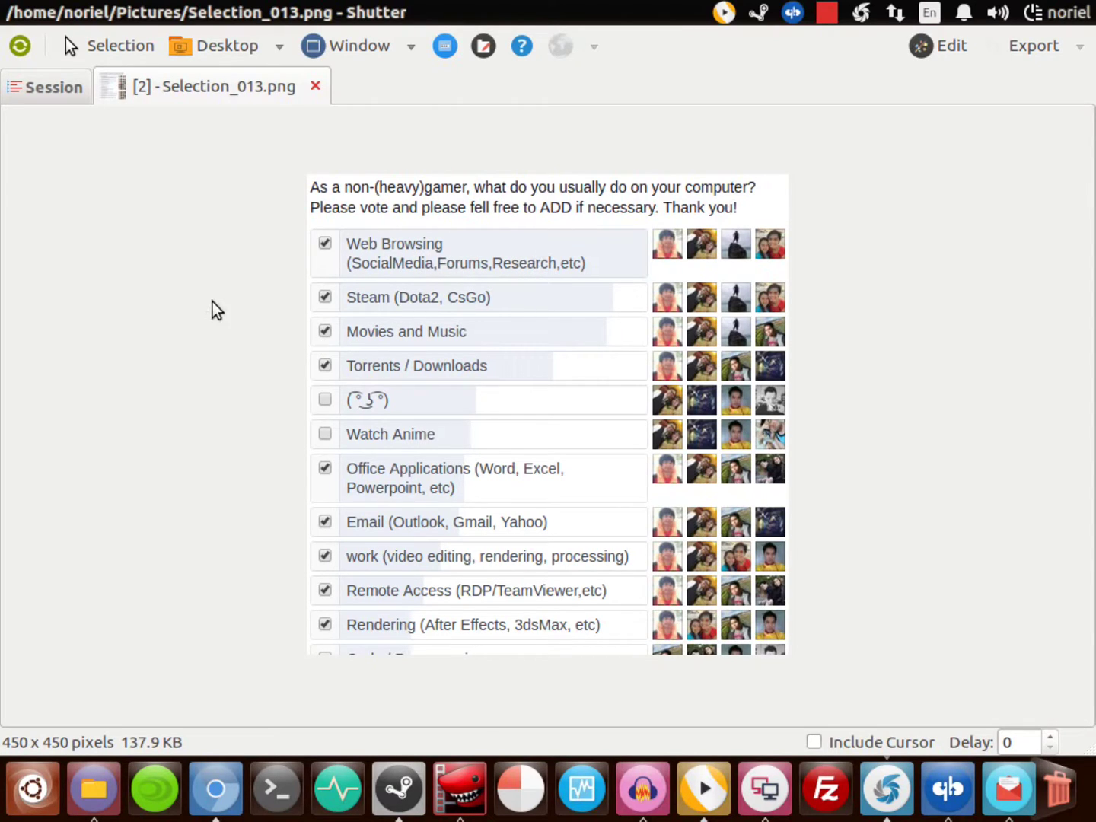
pyautogui.moveTo(212, 307); pyautogui.dragTo(366, 201)
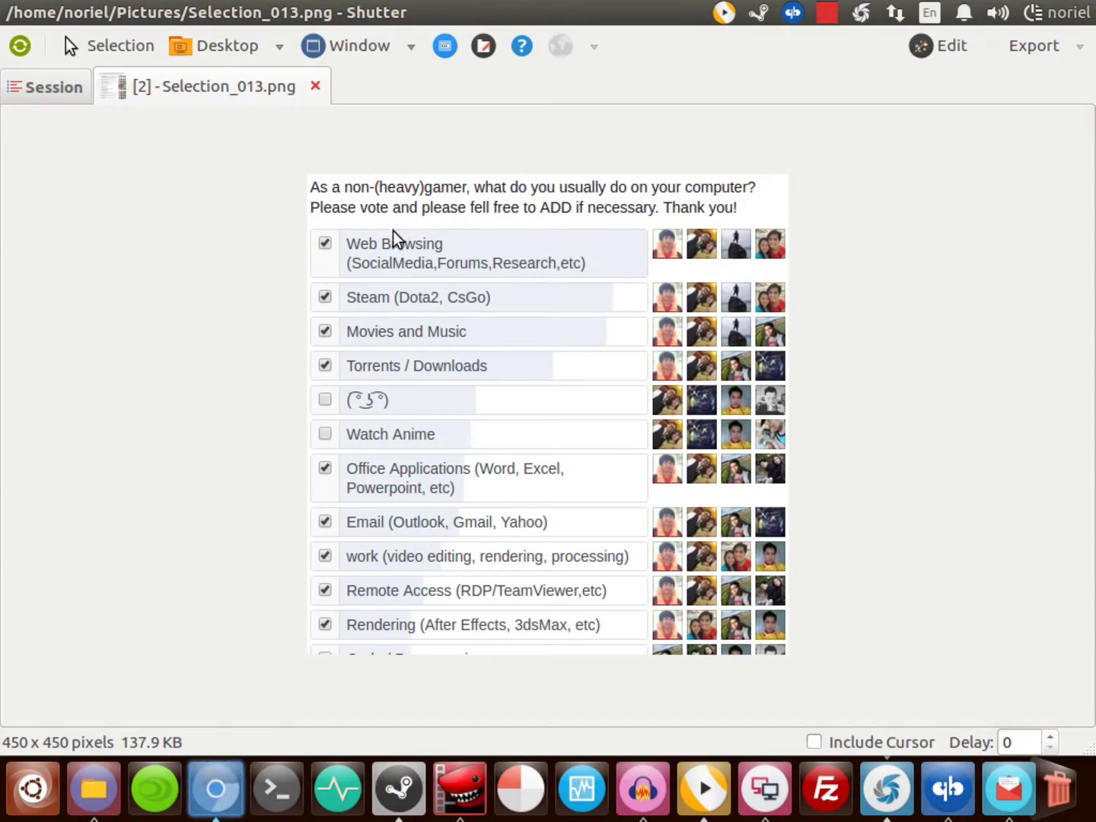
# Step: Google 'how to install Ubuntu' in Chromium, then close the results tab
pyautogui.click(216, 788)
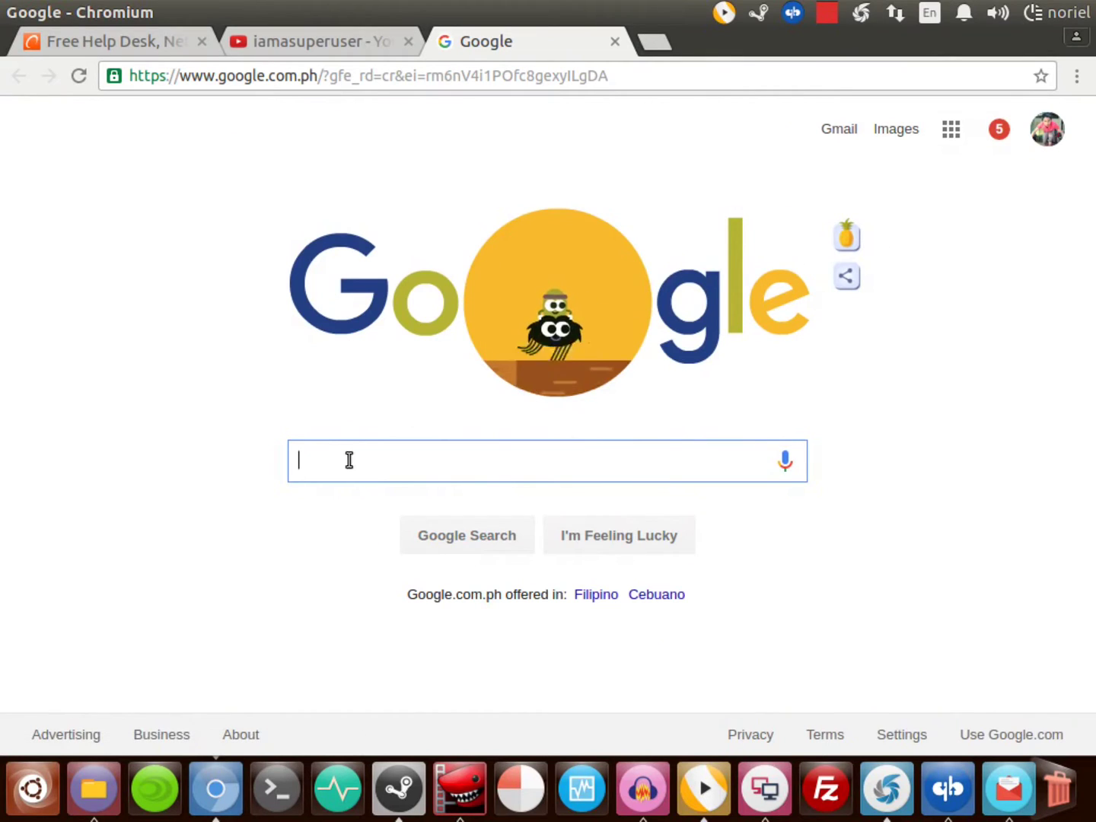
pyautogui.write('how ')
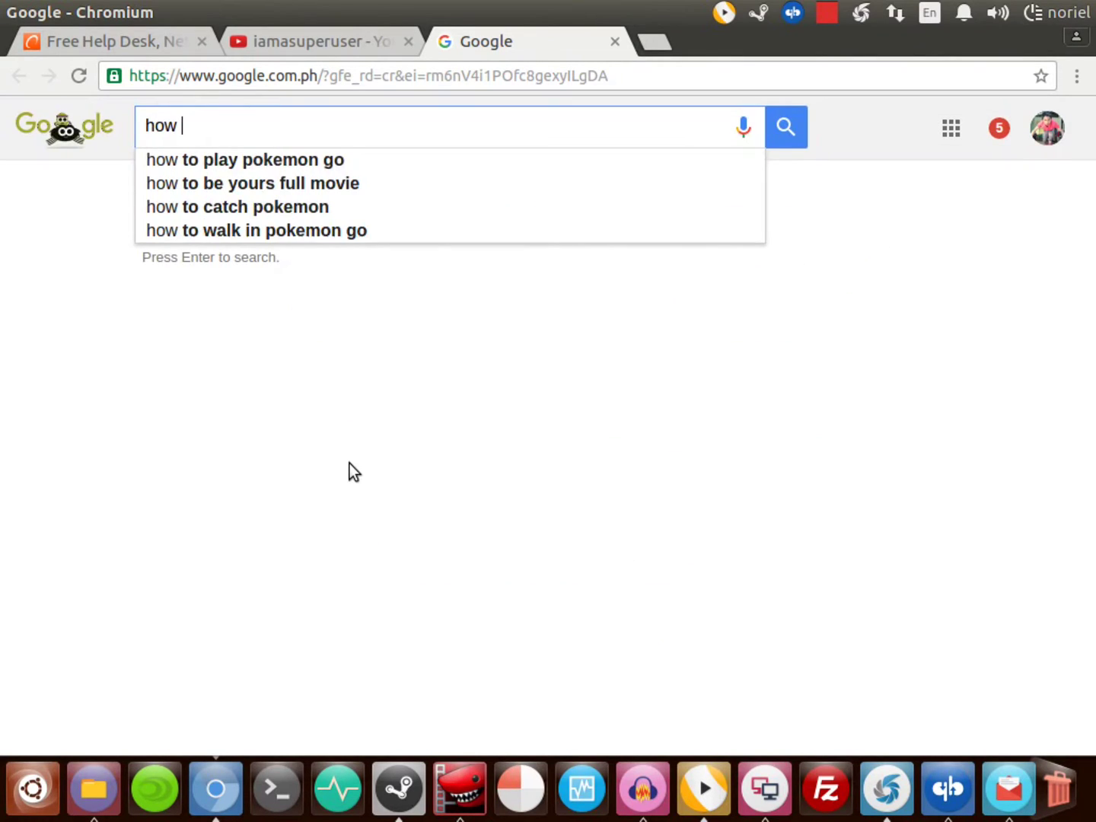
pyautogui.write('to install ')
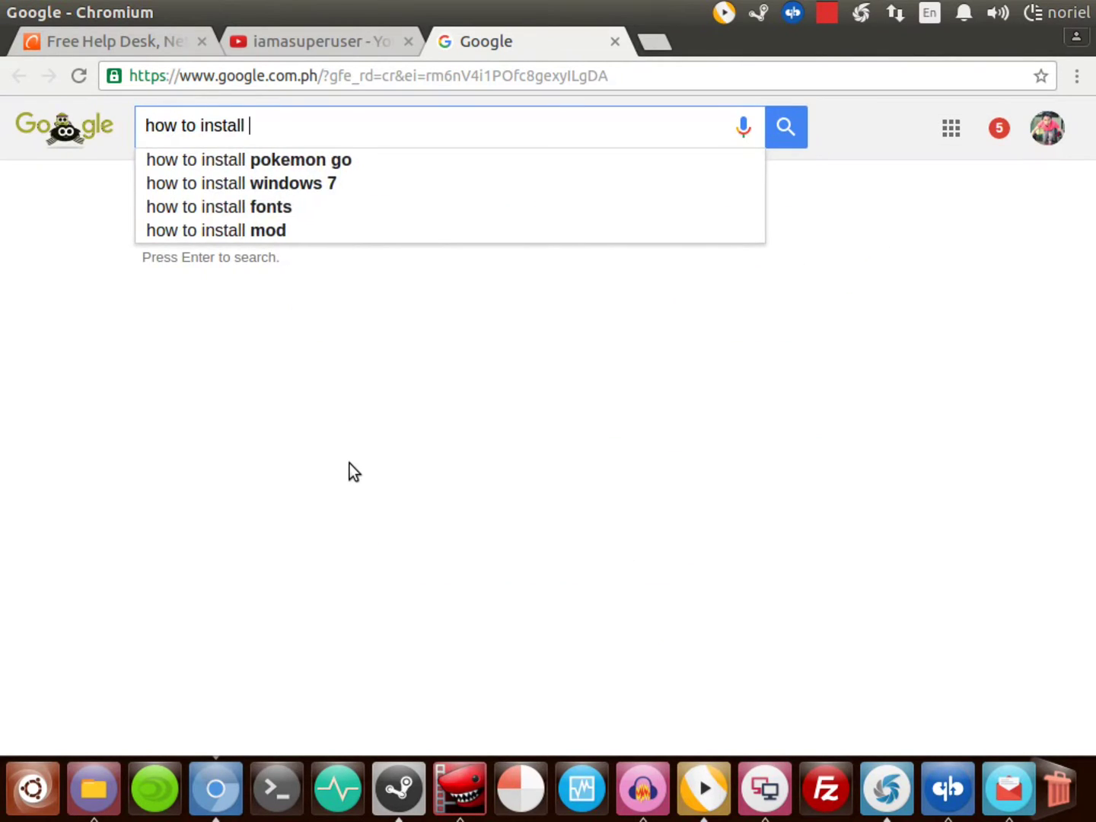
pyautogui.write('Ubuntu')
pyautogui.press('Return')
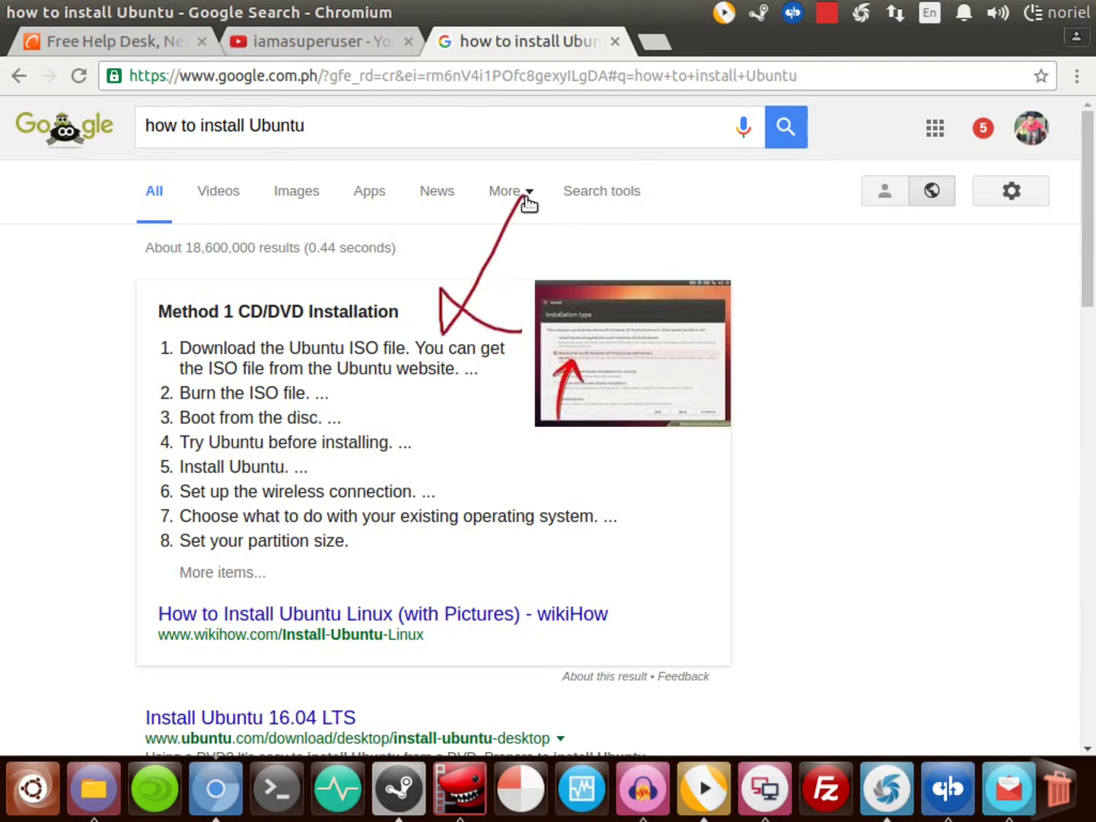
pyautogui.hotkey('ctrl', 'w')
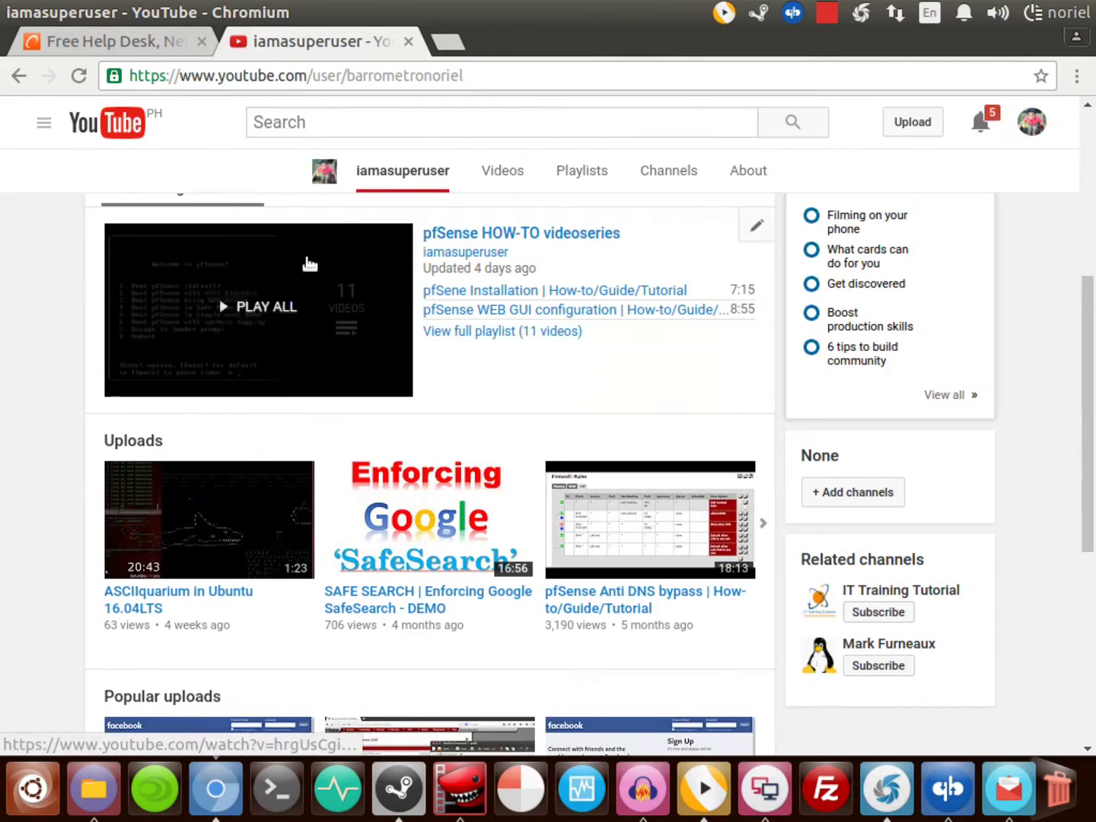
# Step: Browse the YouTube playlist, go back to the channel page, and scroll through the Spiceworks tab
pyautogui.scroll(-2, 457, 343)
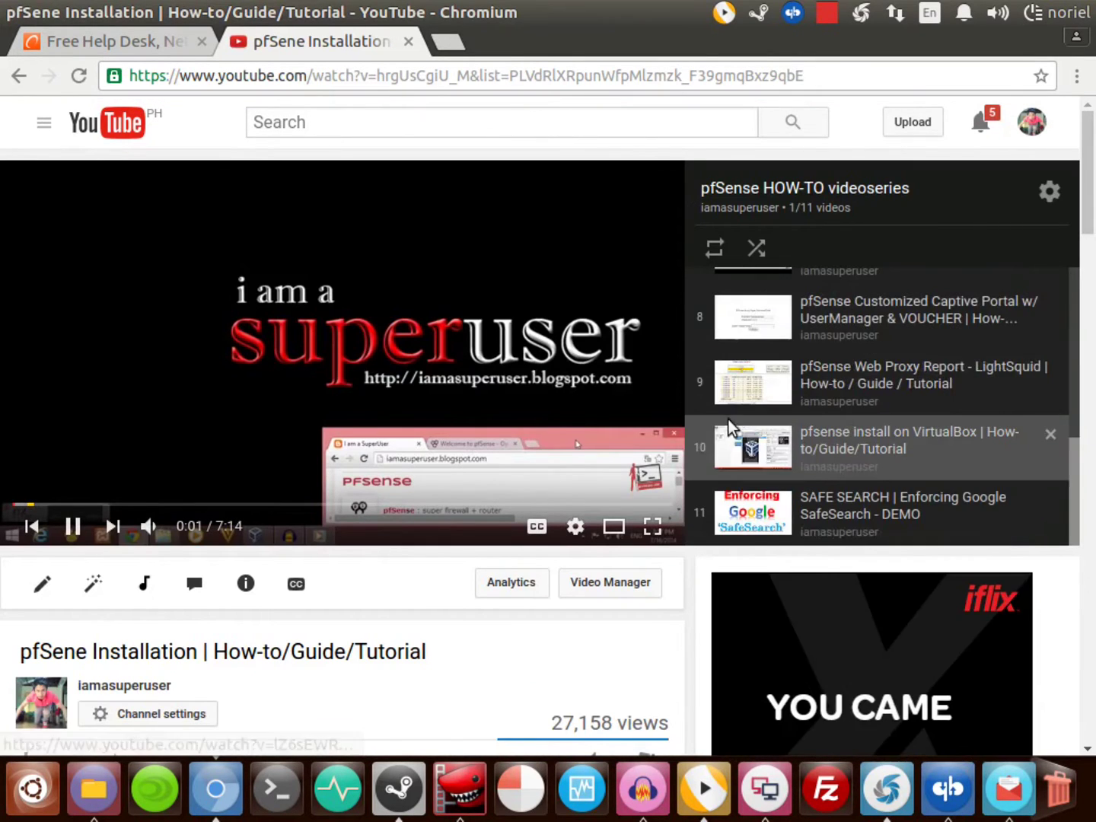
pyautogui.scroll(5, 730, 421)
pyautogui.click(19, 75)
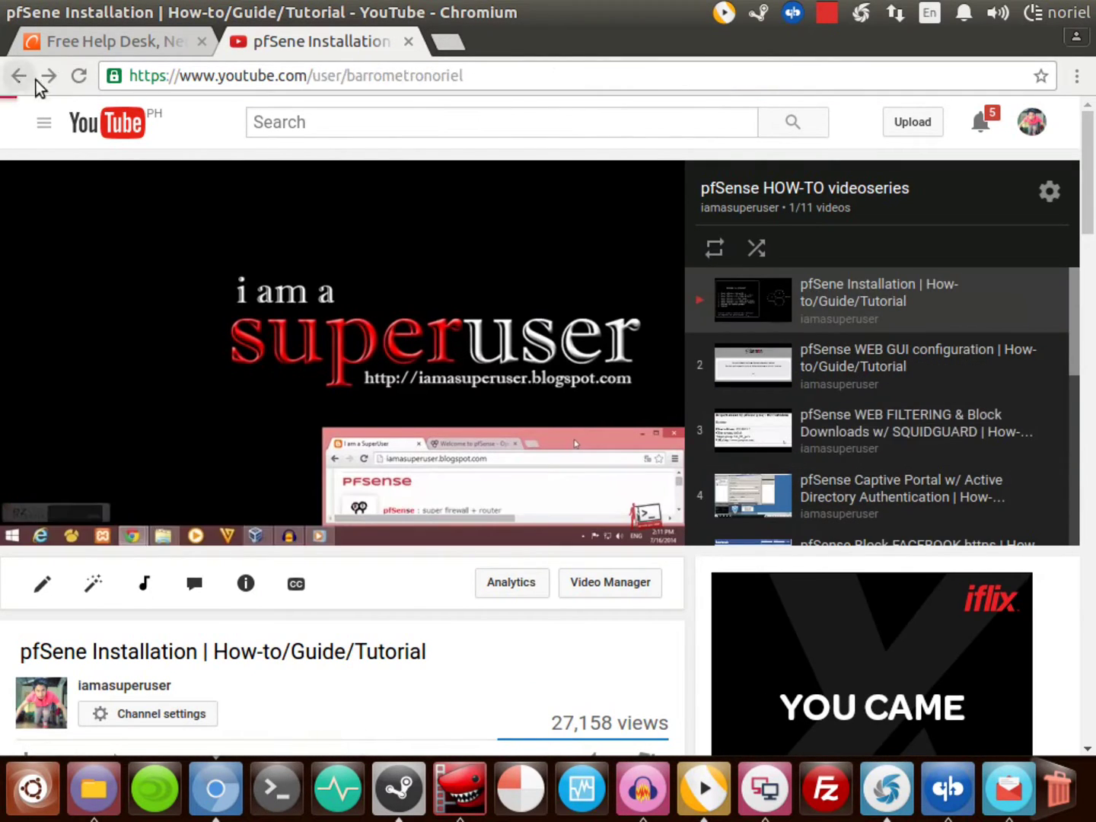
pyautogui.click(85, 42)
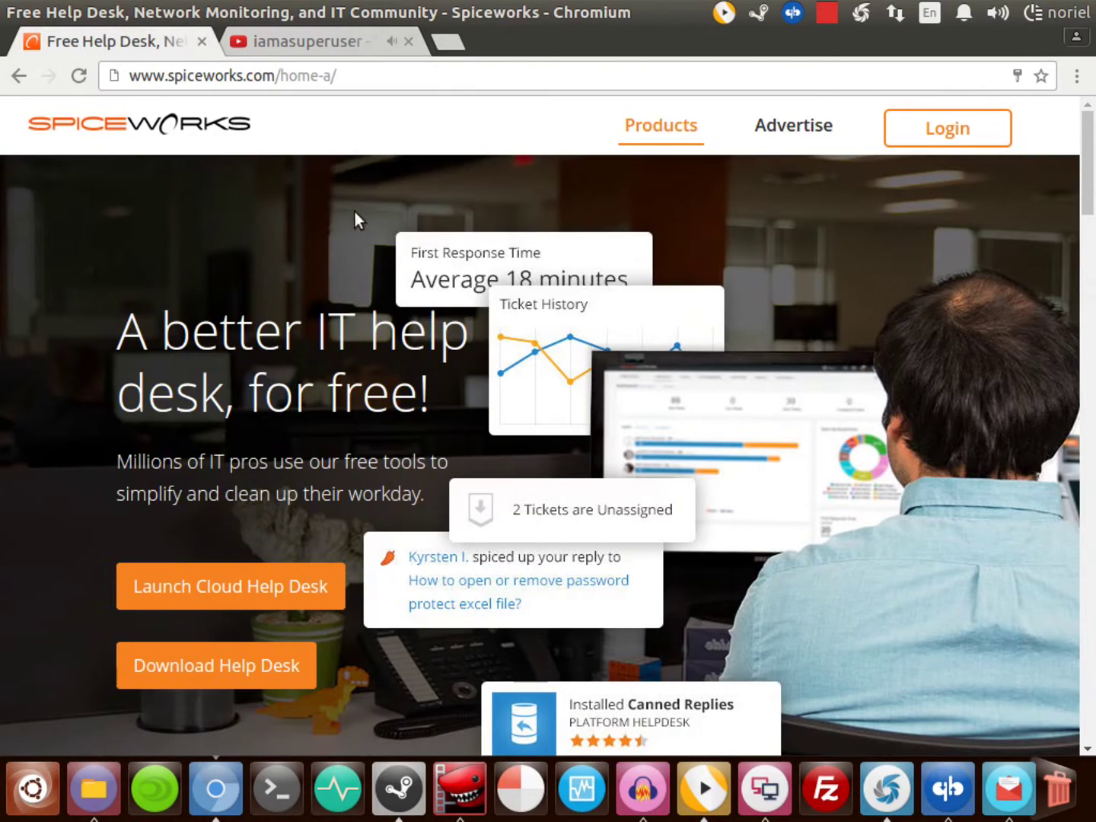
pyautogui.scroll(-1, 603, 281)
pyautogui.scroll(1, 586, 278)
pyautogui.scroll(-5, 392, 329)
pyautogui.scroll(5, 394, 344)
# Step: Reopen the Facebook group post tab, close it, and return to the Shutter screenshot
pyautogui.hotkey('ctrl', 'shift', 't')
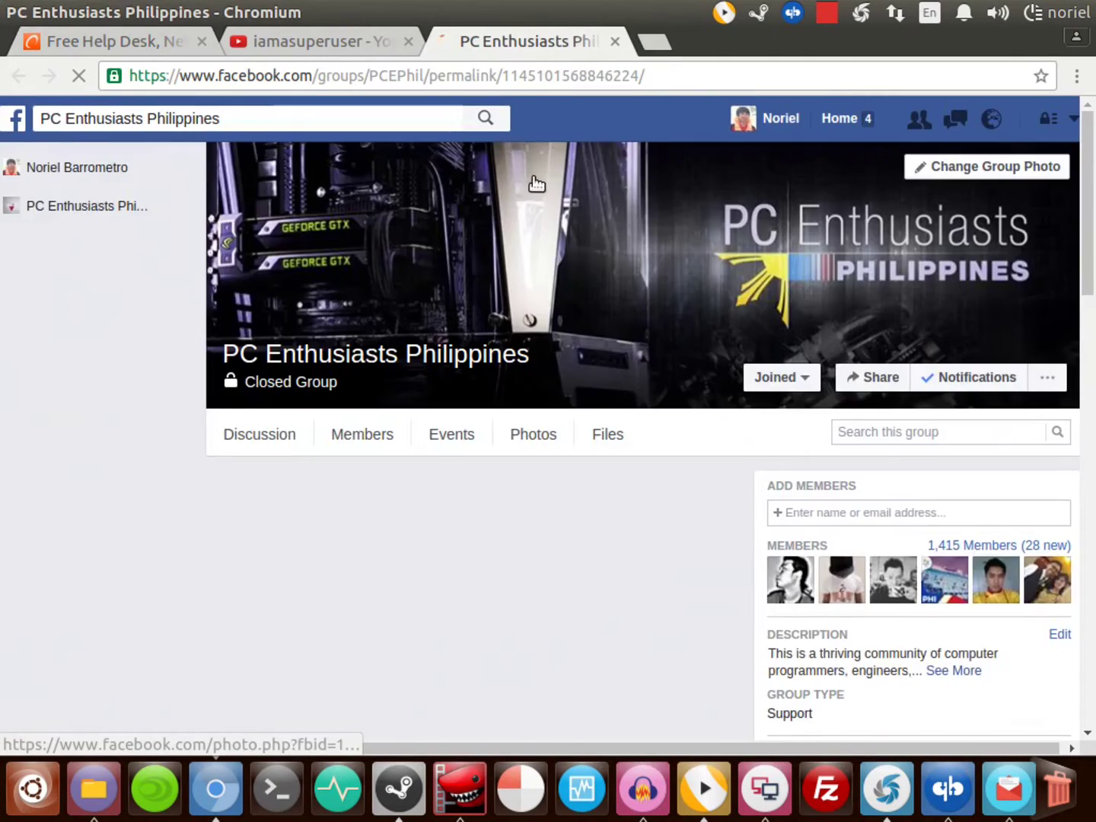
pyautogui.scroll(7, 487, 354)
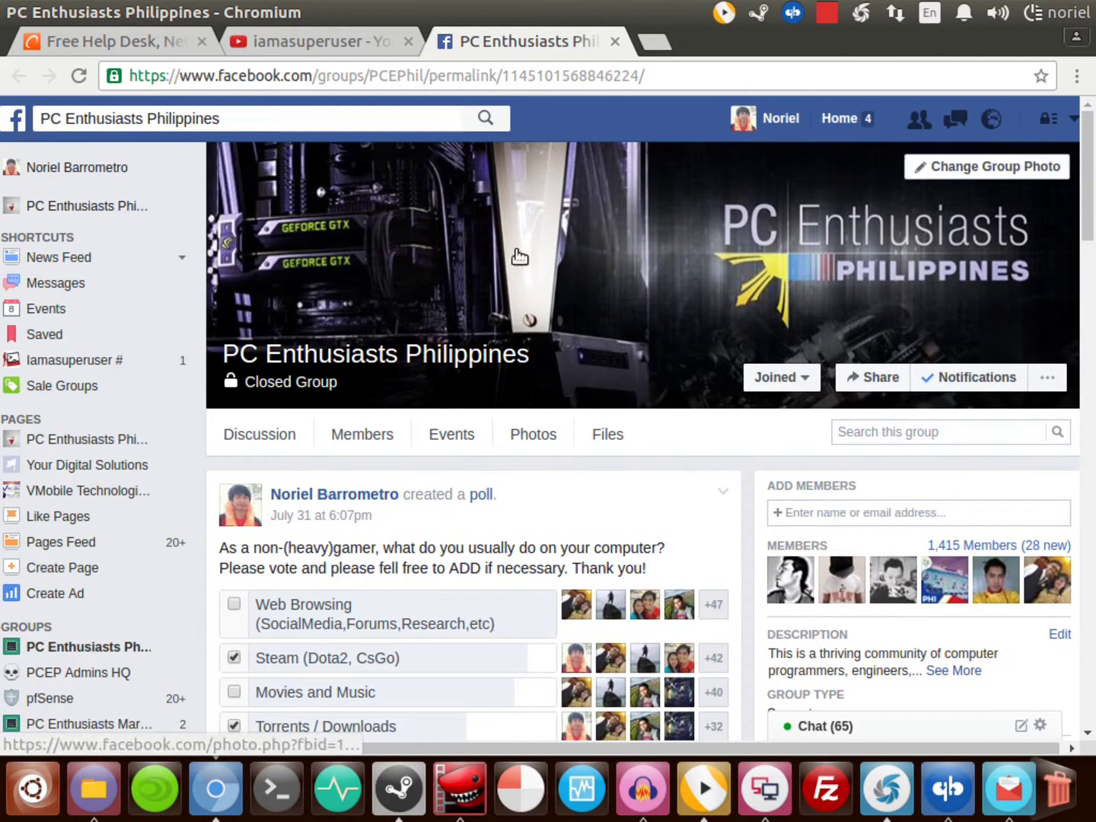
pyautogui.hotkey('ctrl', 'w')
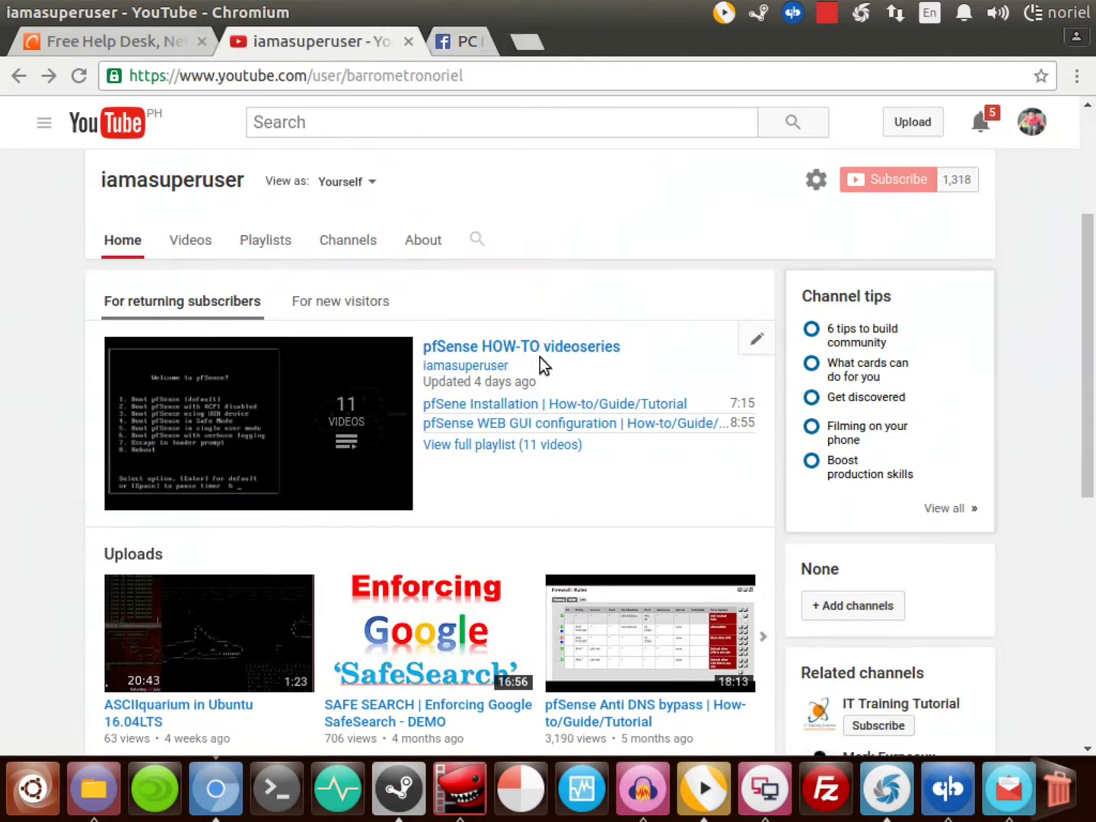
pyautogui.moveTo(185, 273); pyautogui.dragTo(576, 211)
pyautogui.moveTo(156, 580); pyautogui.dragTo(508, 232)
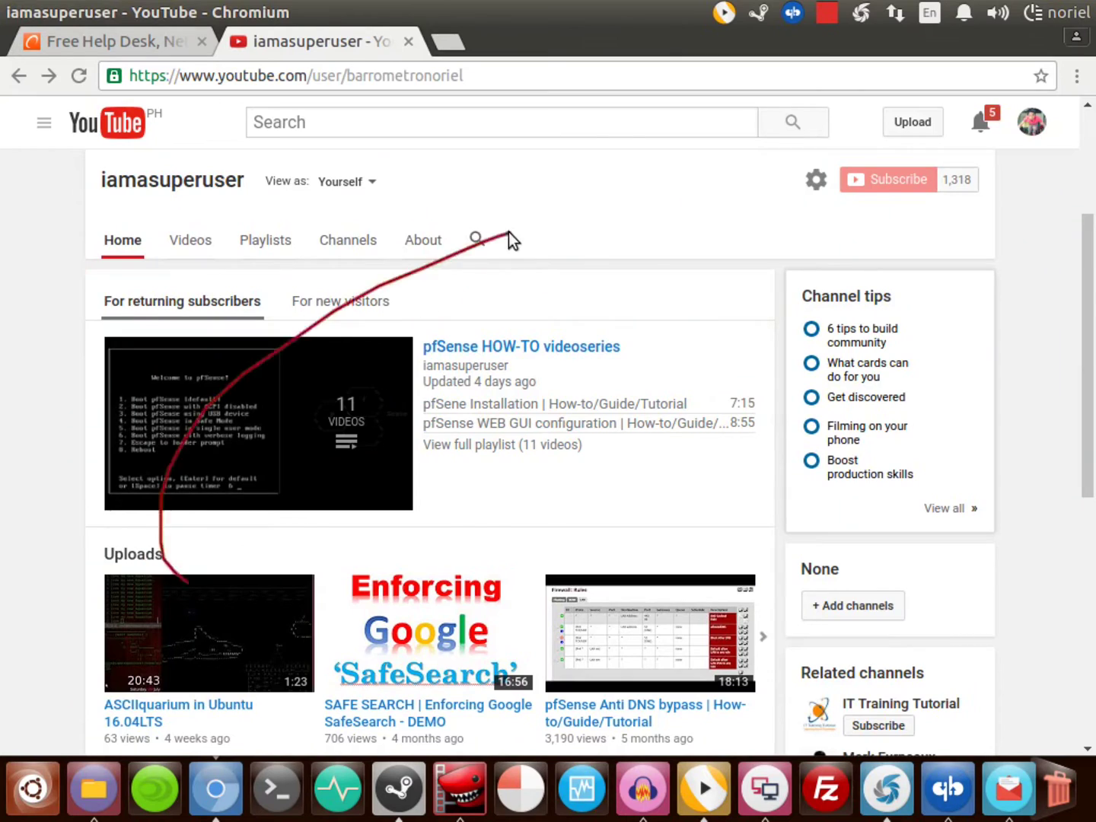
pyautogui.hotkey('alt', 'Tab')
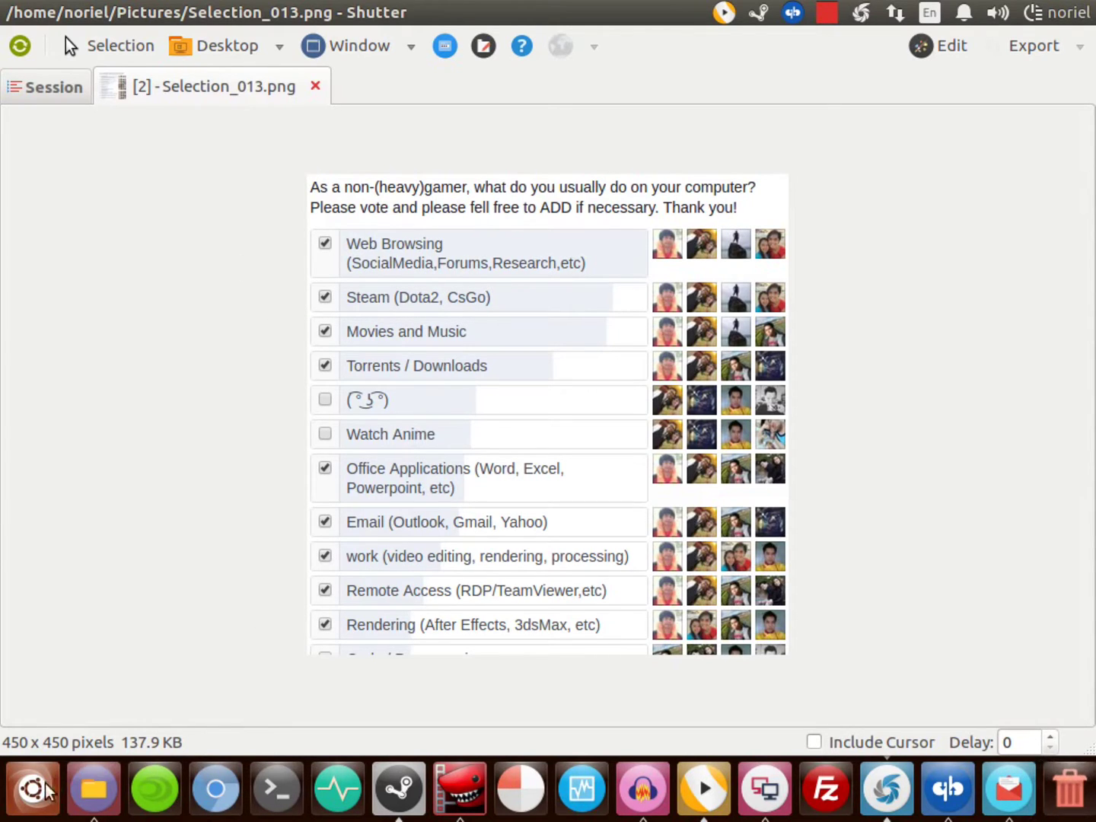
# Step: Launch Firefox from the Dash, load youtube.com, then switch back to Shutter
pyautogui.press('super')
pyautogui.write('fire')
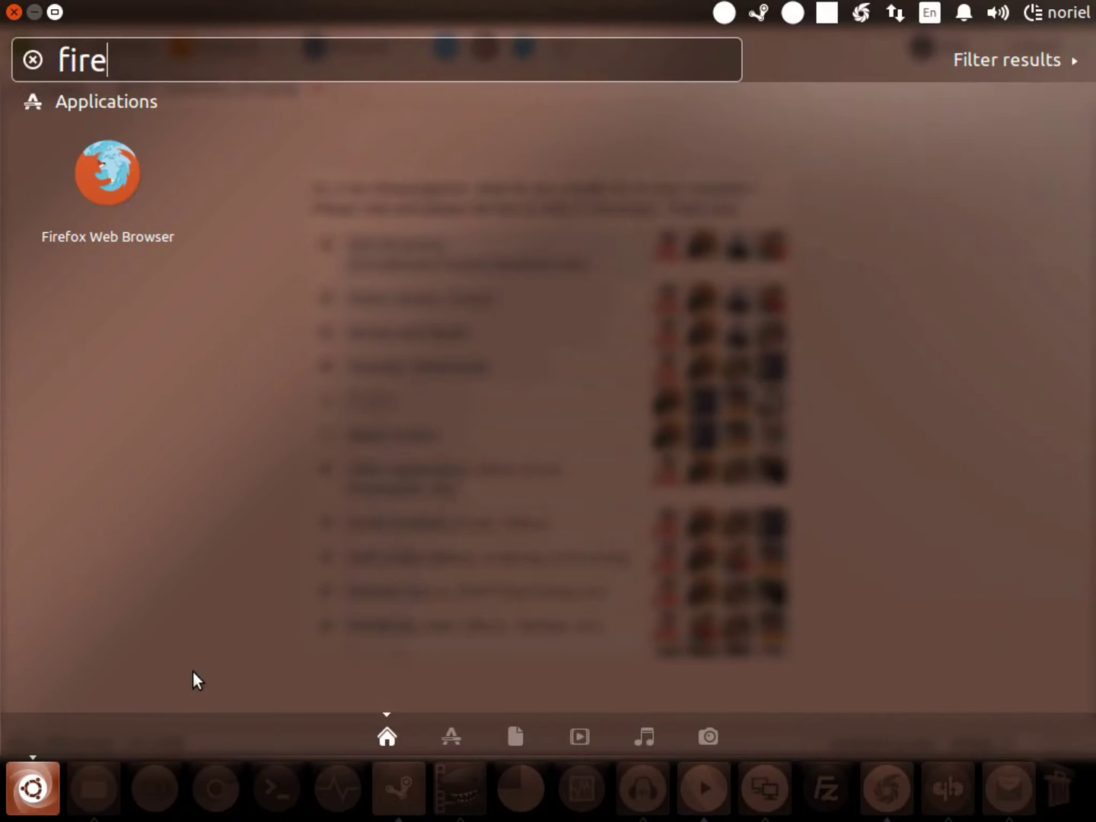
pyautogui.click(122, 185)
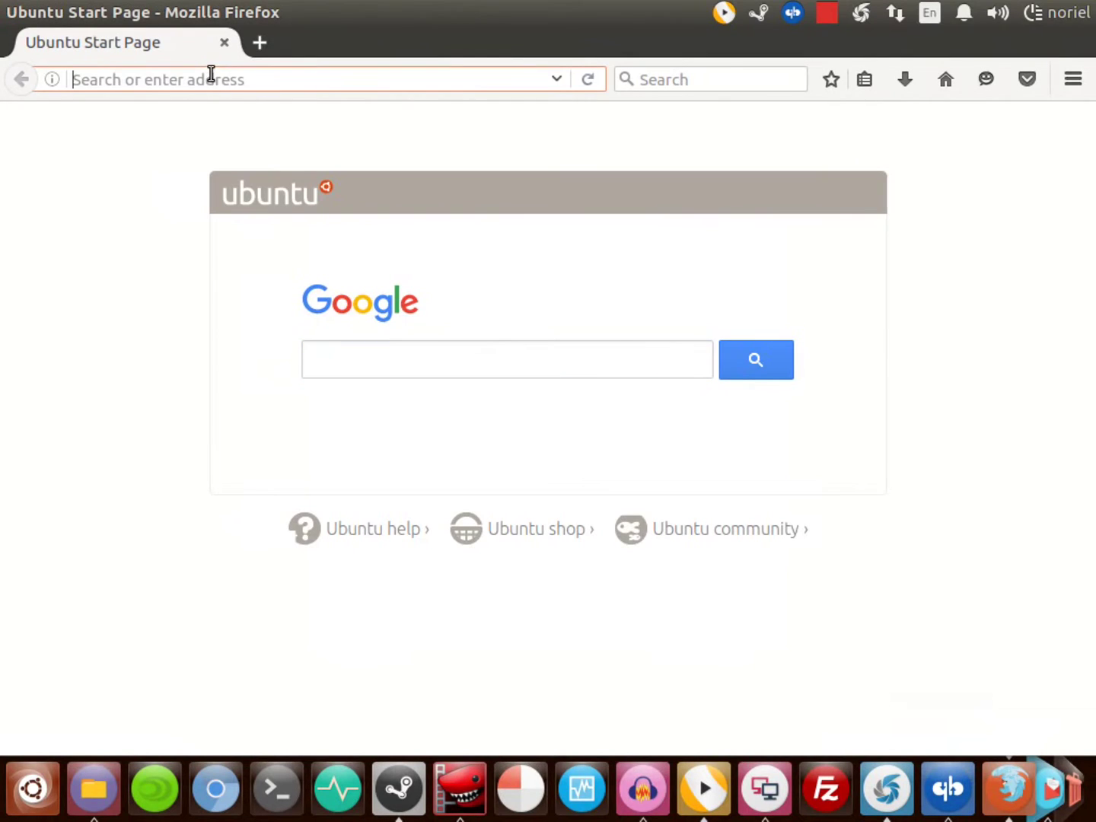
pyautogui.write('youtube')
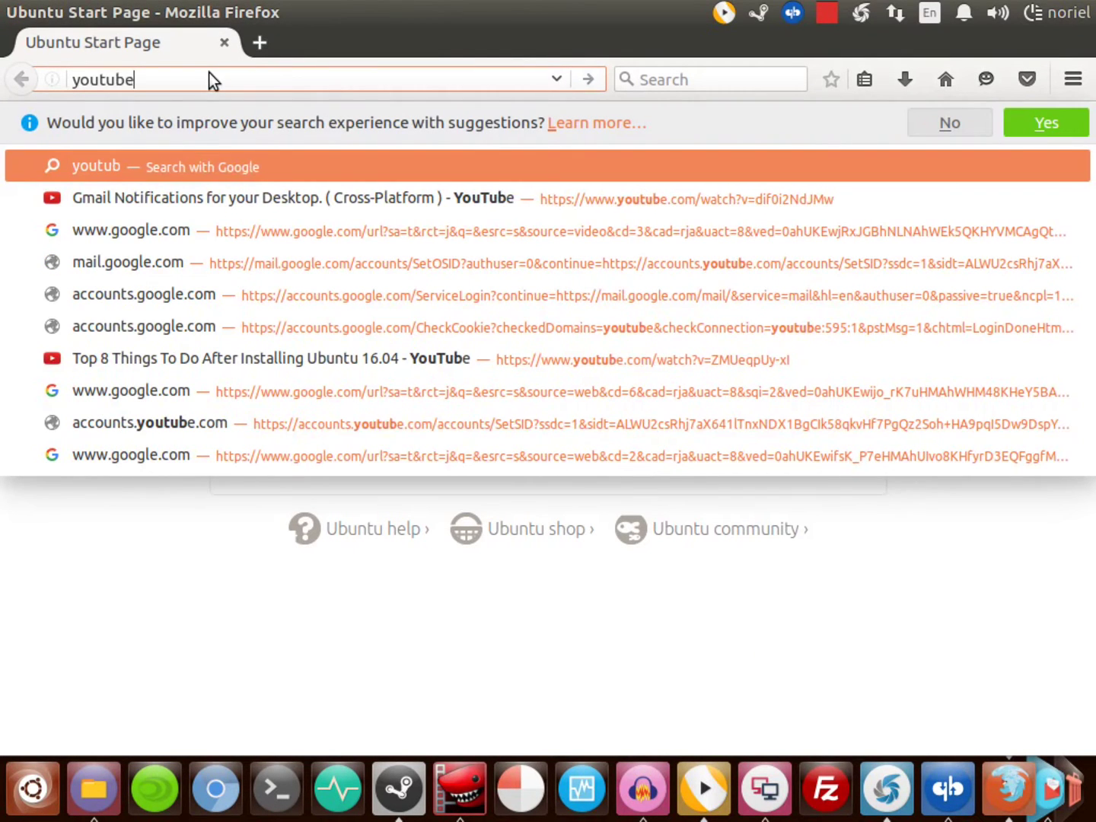
pyautogui.write('.com')
pyautogui.press('Return')
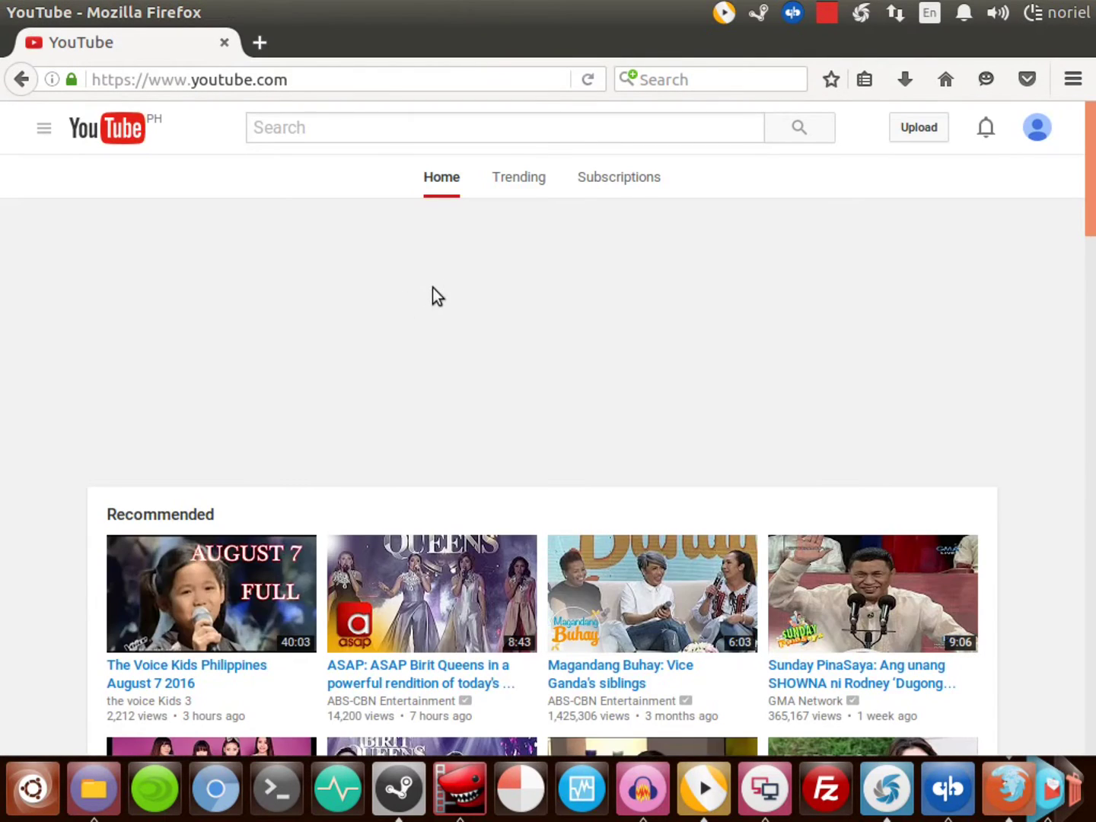
pyautogui.moveTo(456, 278); pyautogui.dragTo(511, 394)
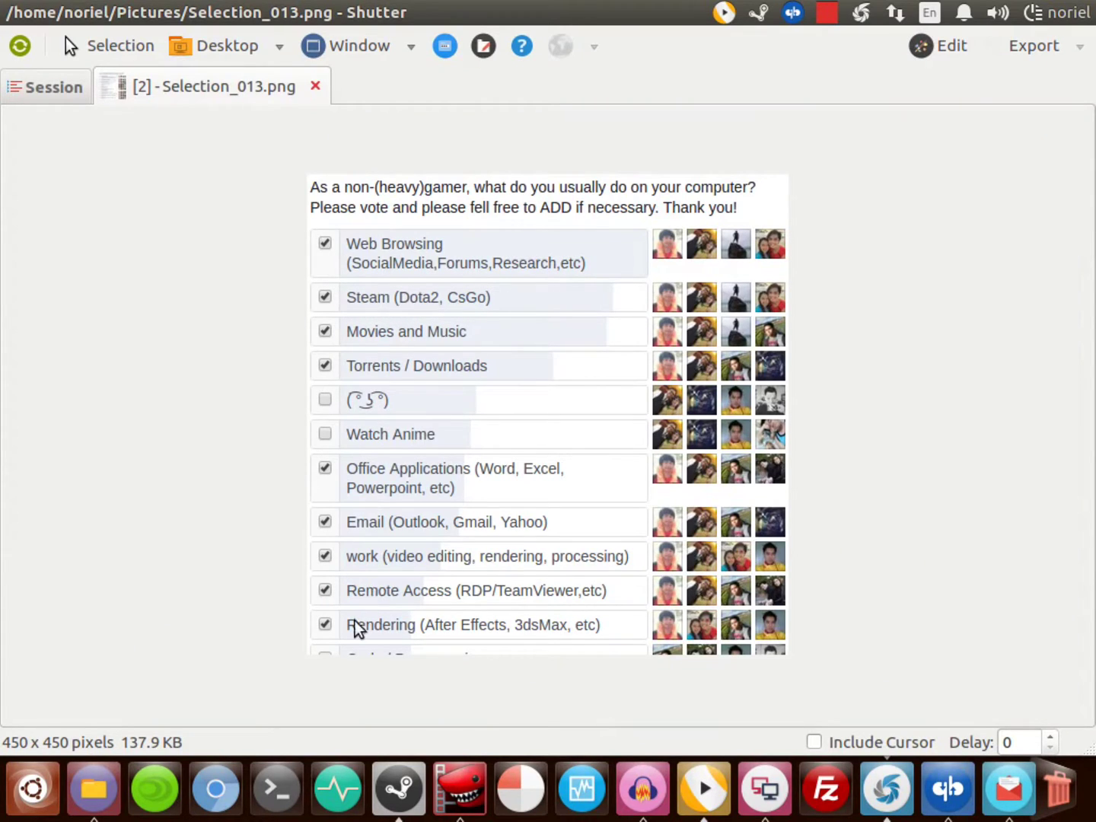
pyautogui.hotkey('alt', 'Tab')
# Step: Switch to Dota 2 and browse the armory, filtering to The International 2016 items, then all items
pyautogui.hotkey('alt', 'Tab')
pyautogui.hotkey('alt', 'Tab')
pyautogui.hotkey('alt', 'Tab')
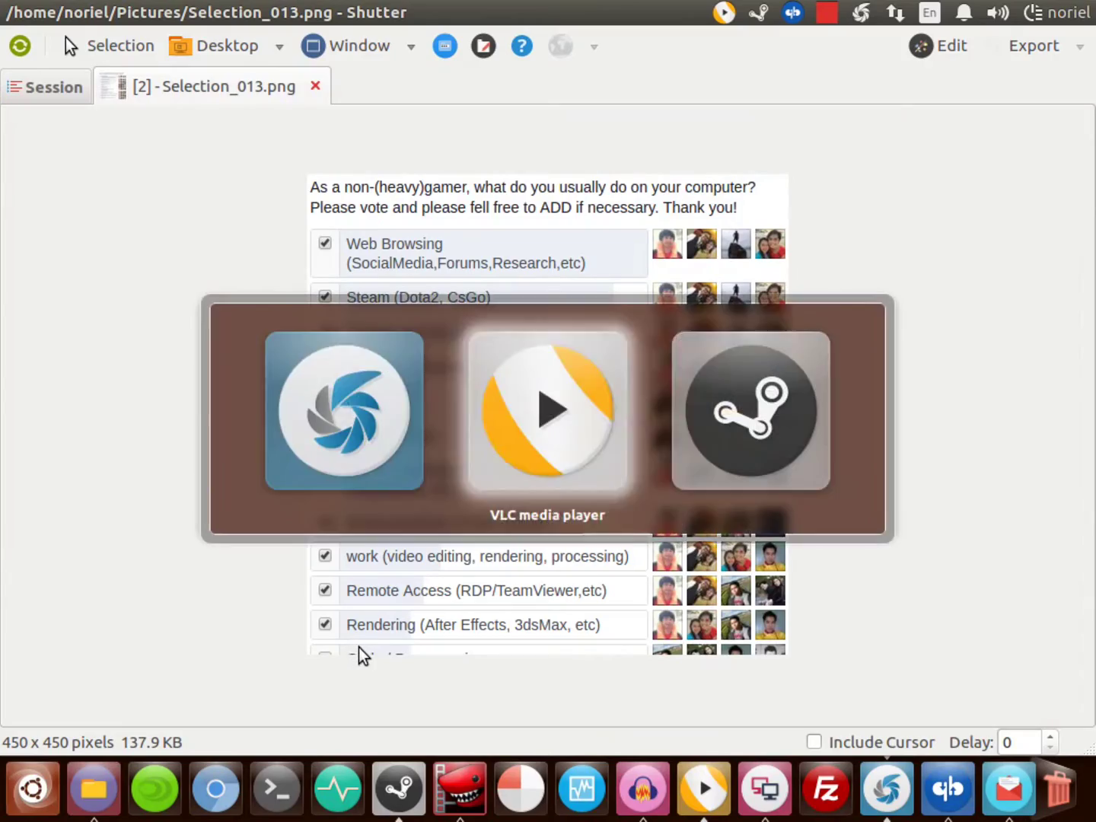
pyautogui.hotkey('alt', 'Tab')
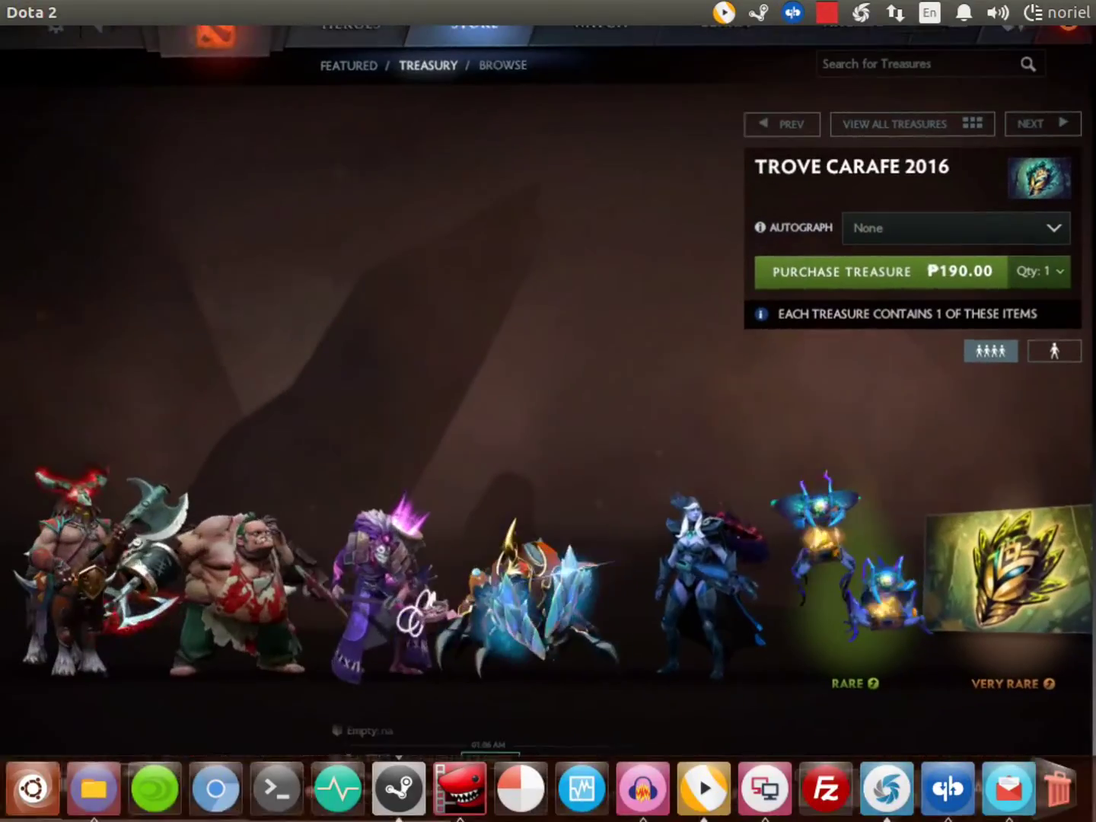
pyautogui.click(212, 51)
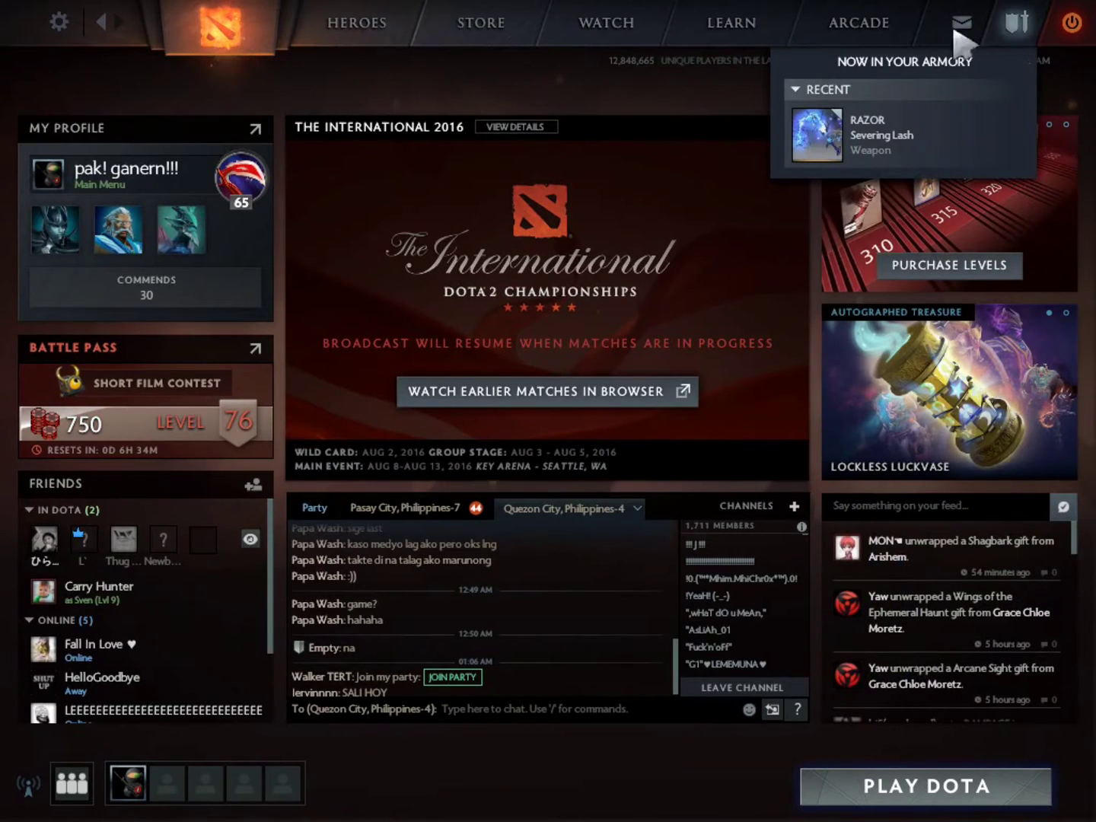
pyautogui.click(1016, 23)
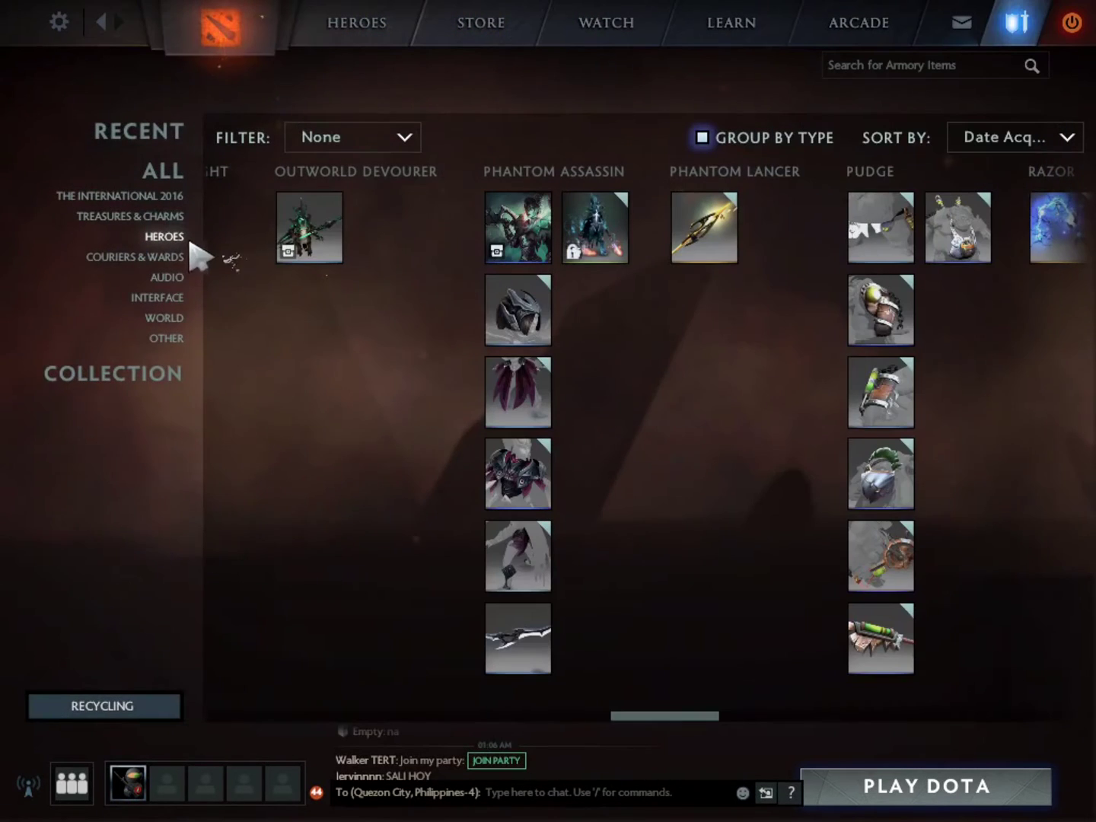
pyautogui.click(122, 196)
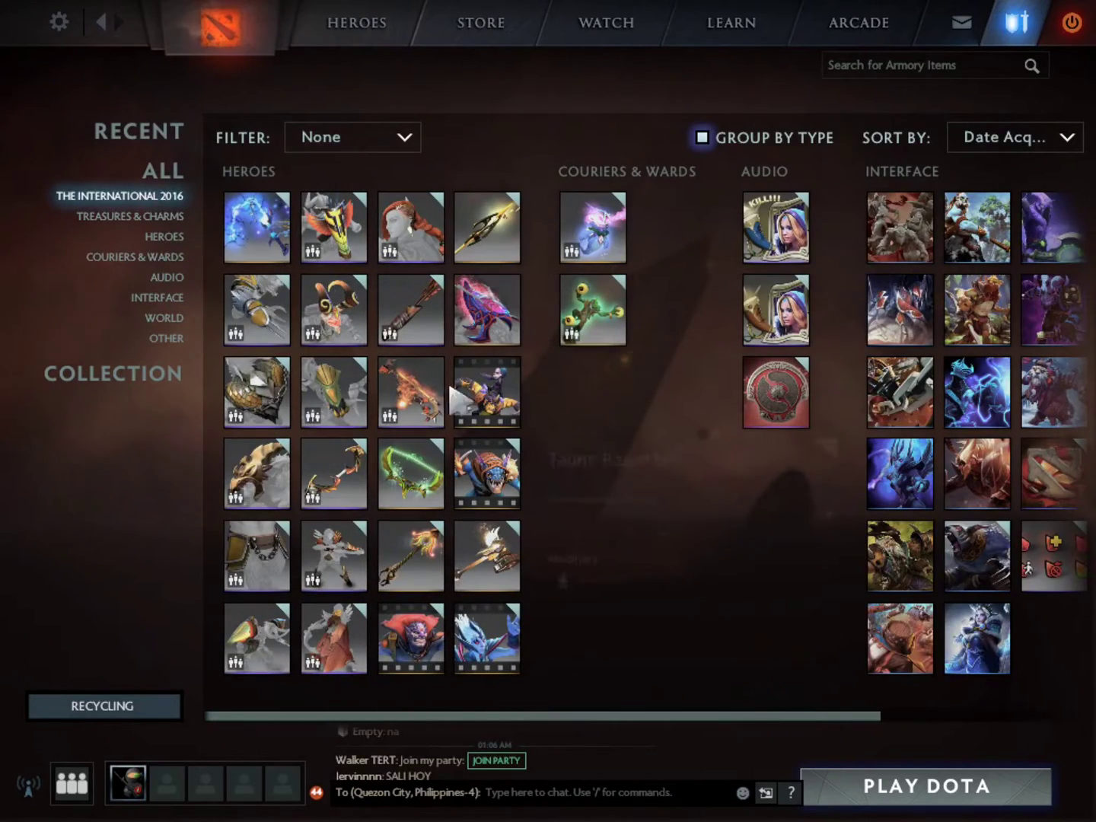
pyautogui.scroll(-2, 620, 440)
pyautogui.scroll(-3, 620, 440)
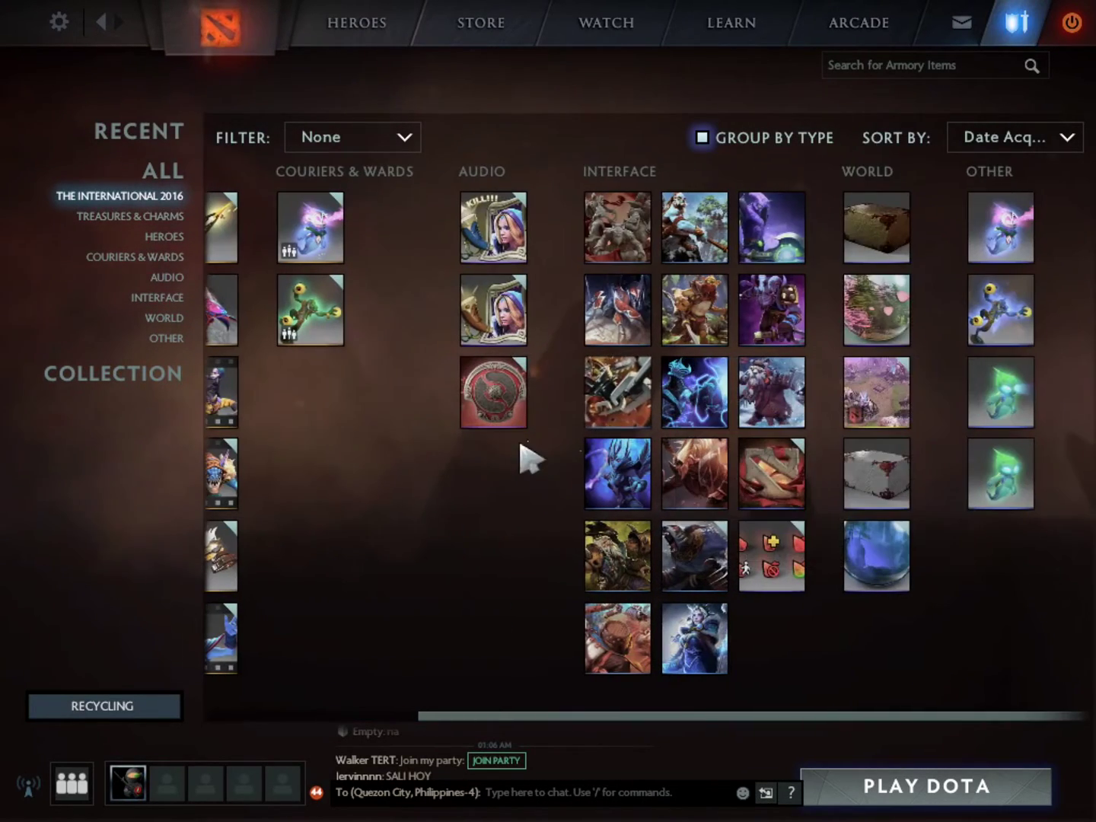
pyautogui.scroll(5, 487, 484)
pyautogui.click(161, 197)
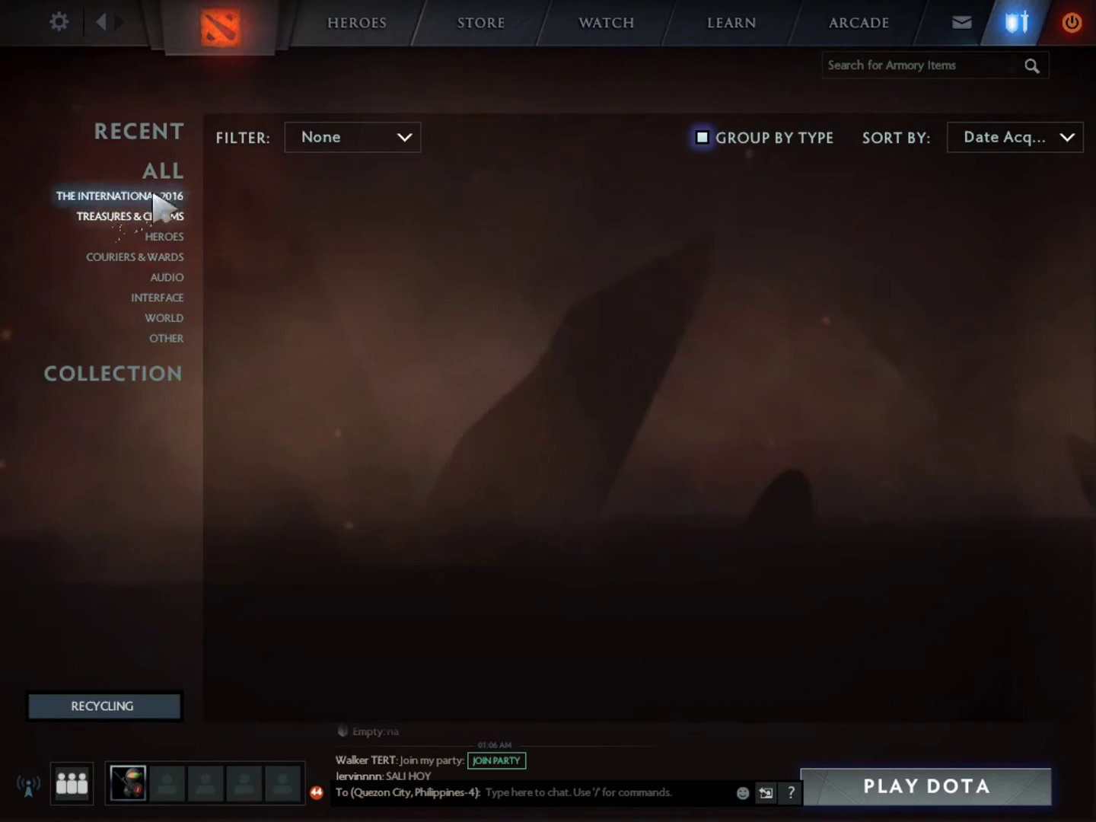
# Step: View the armory's hero items grouped by hero and scroll through them
pyautogui.click(174, 237)
pyautogui.scroll(-15, 326, 379)
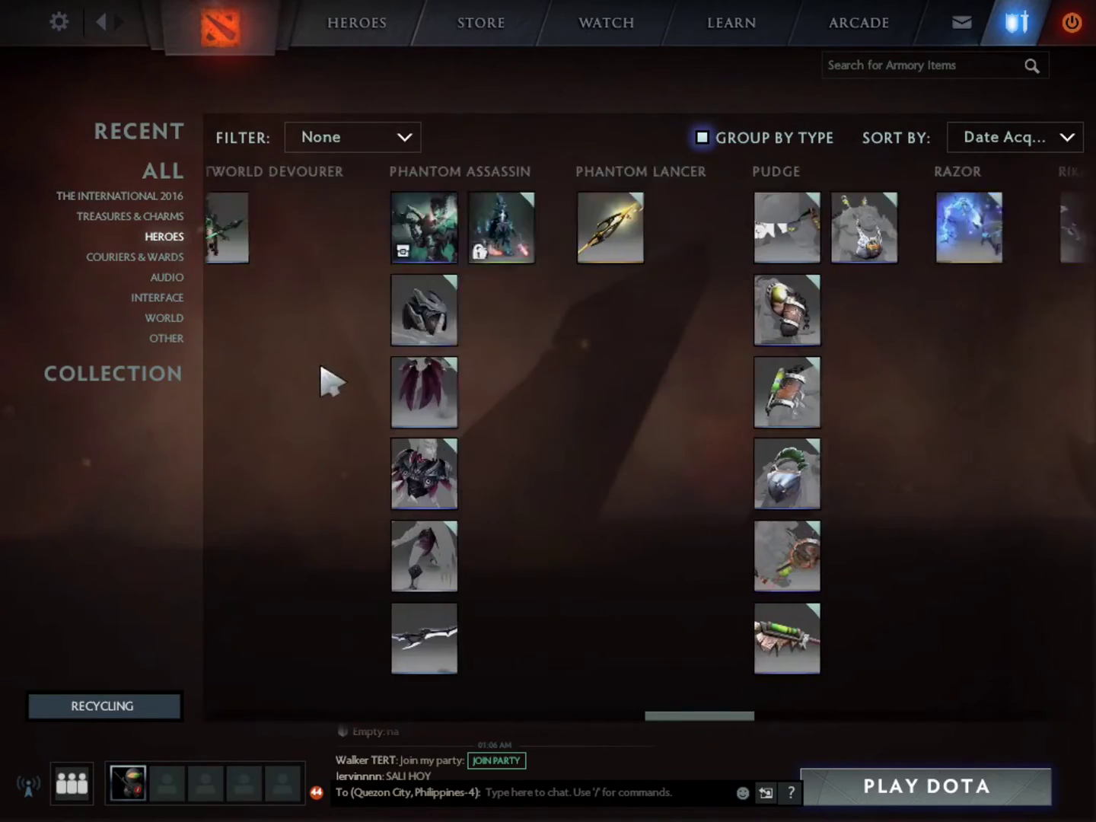
pyautogui.scroll(-8, 376, 415)
pyautogui.scroll(3, 366, 380)
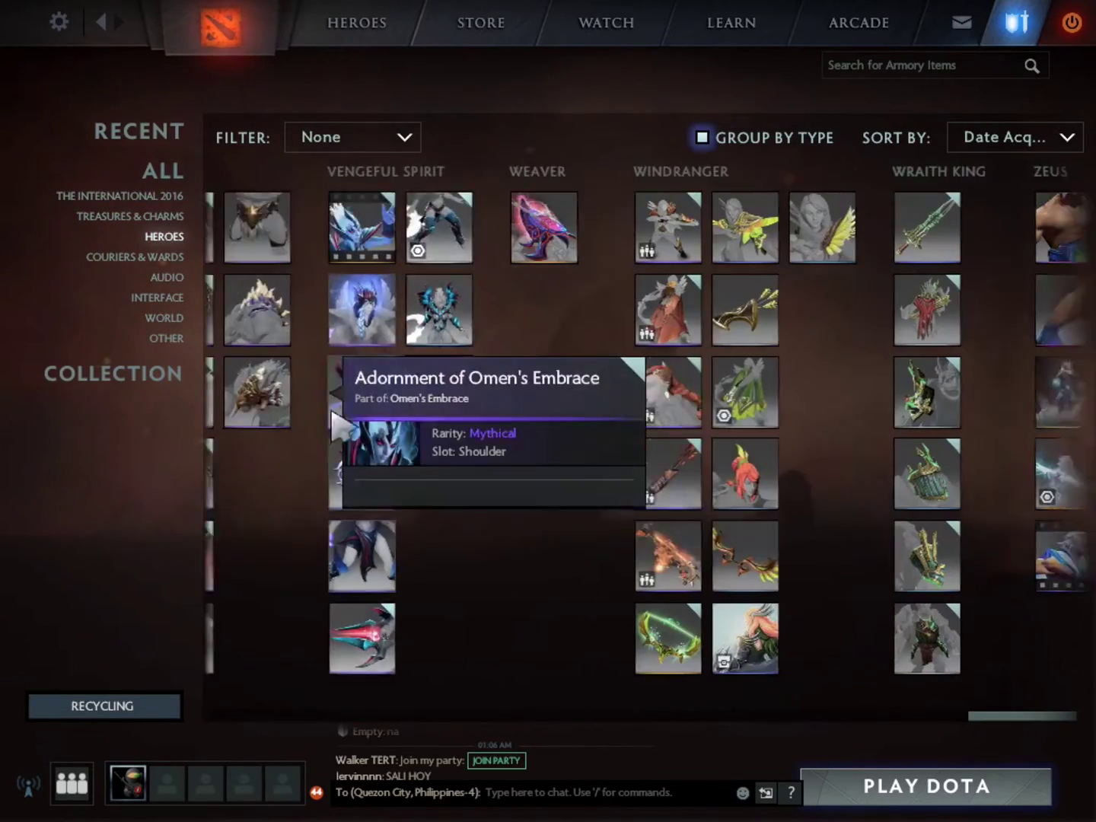
pyautogui.scroll(-2, 1046, 483)
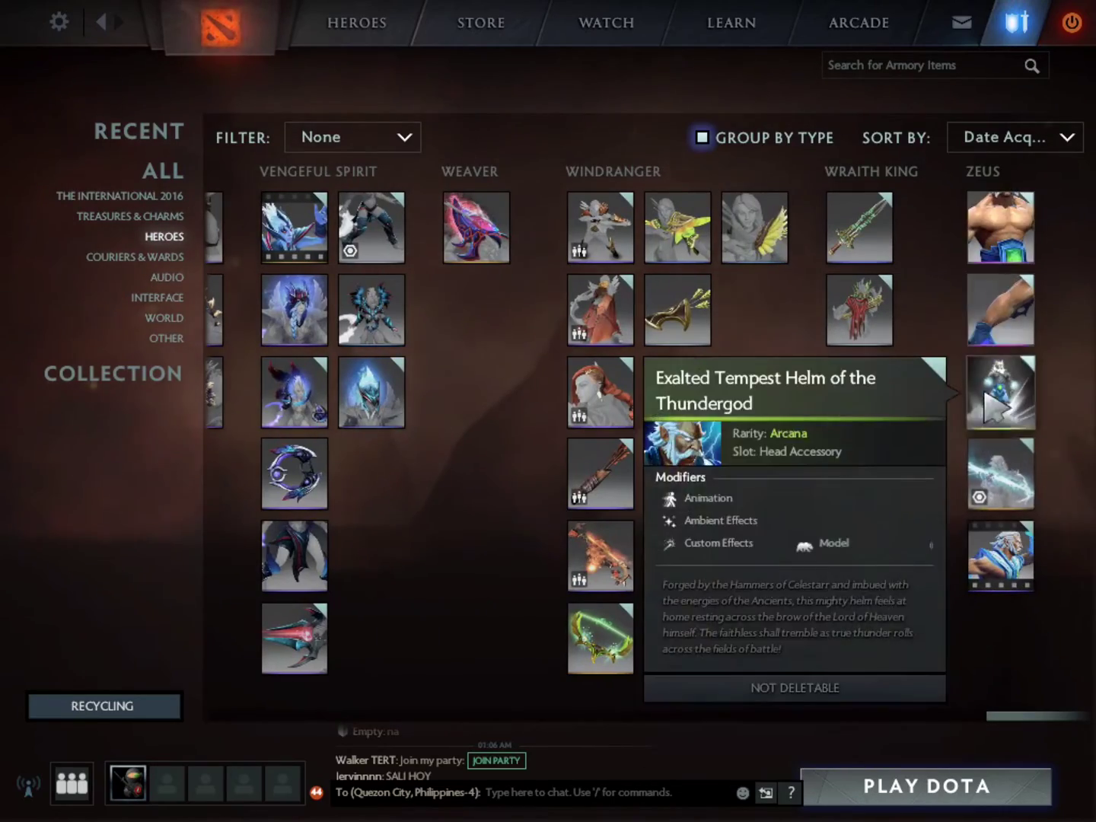
pyautogui.scroll(3, 373, 121)
# Step: From the heroes page, return to the dashboard, search for a match, and dismiss the Single Draft notice
pyautogui.click(365, 23)
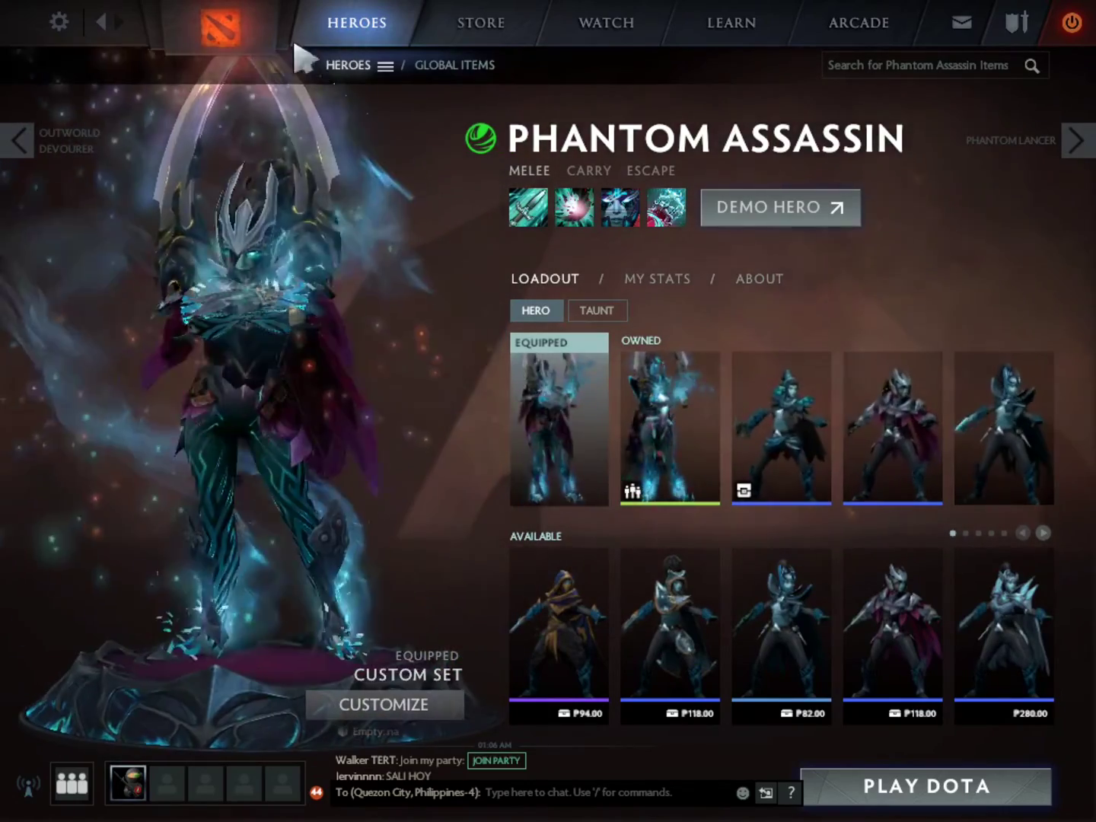
pyautogui.click(222, 31)
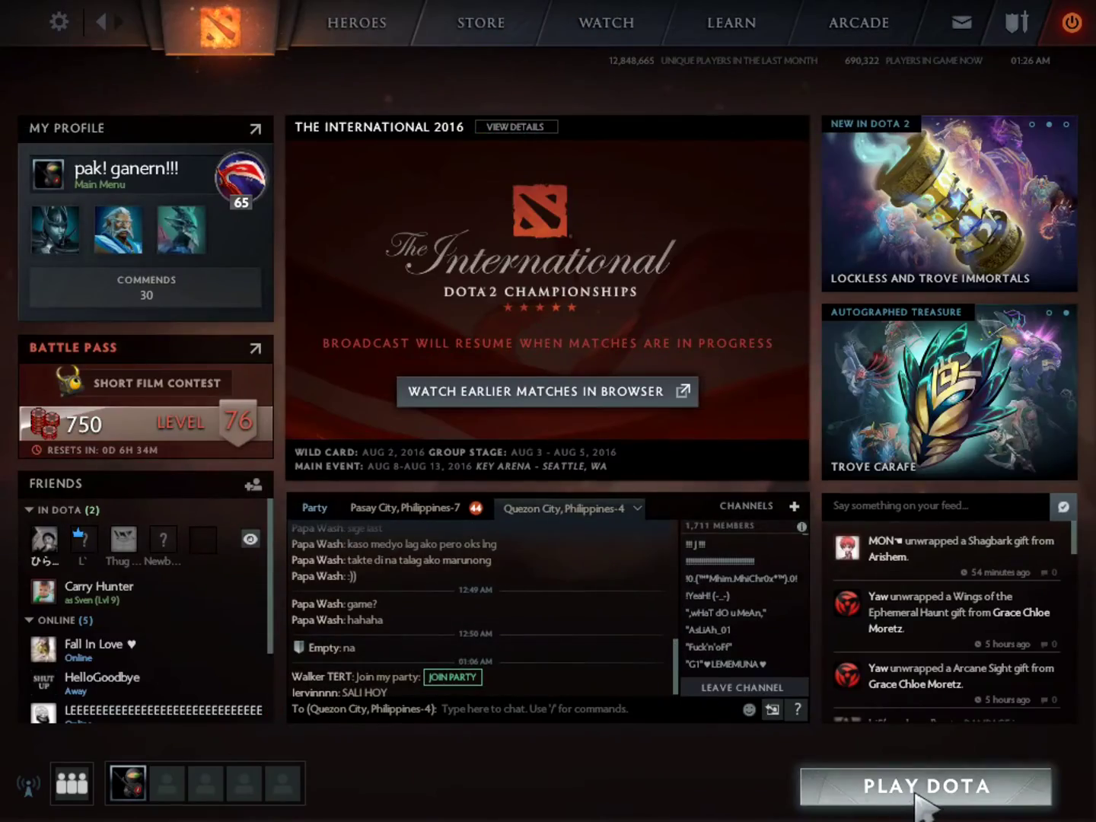
pyautogui.click(861, 791)
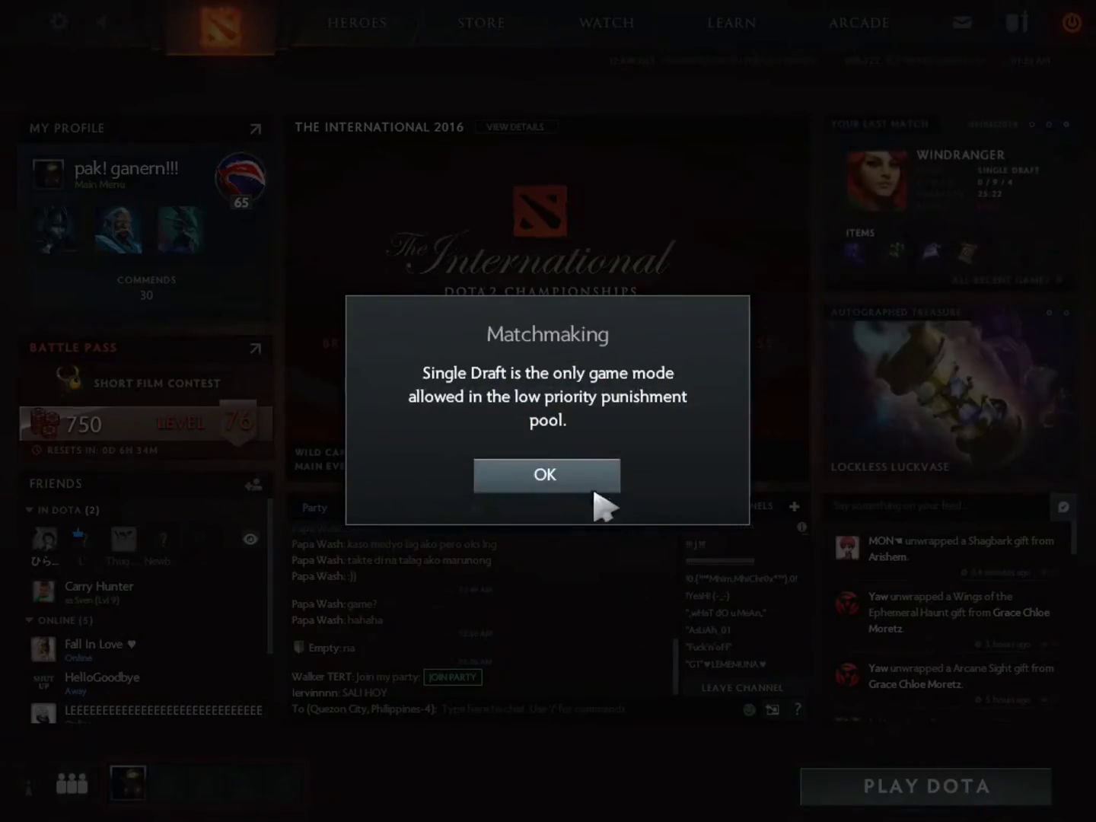
pyautogui.click(592, 488)
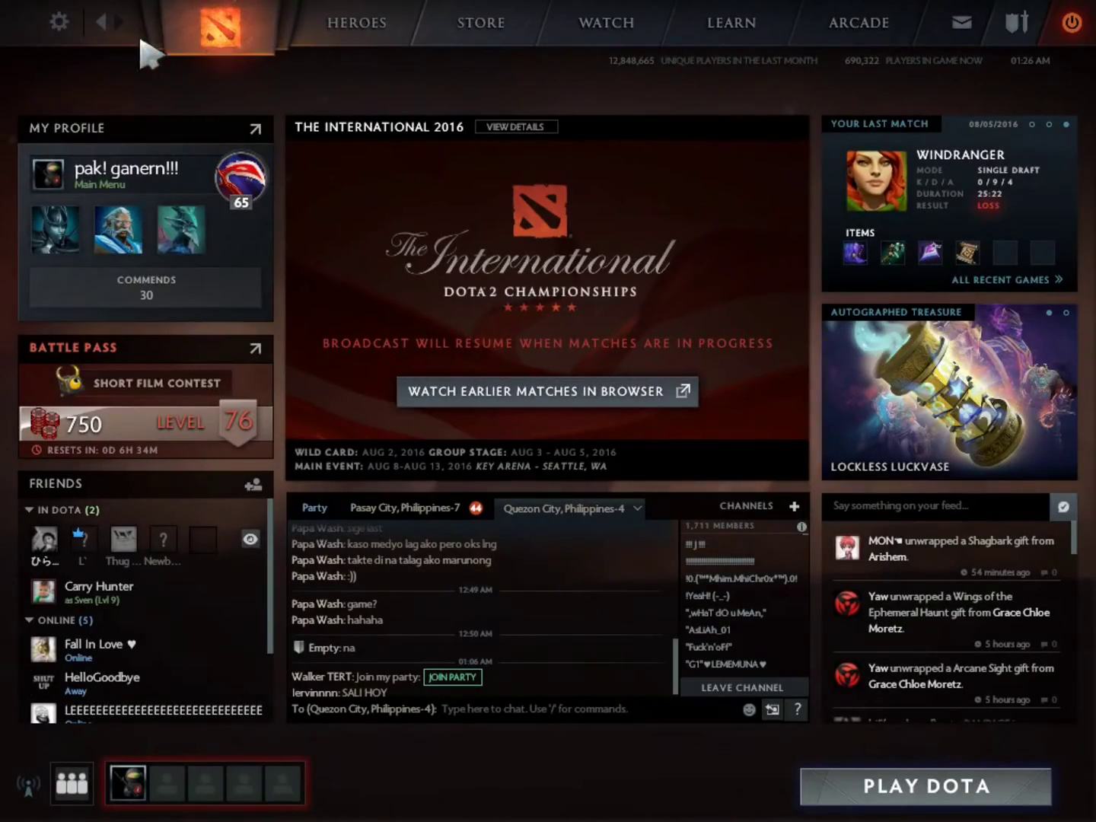
# Step: Leave the game, rotate the workspaces to the empty desktop, and raise Shutter
pyautogui.hotkey('alt', 'Tab')
pyautogui.hotkey('ctrl', 'alt', 'Right')
pyautogui.hotkey('ctrl', 'alt', 'Right')
pyautogui.hotkey('ctrl', 'alt', 'Right')
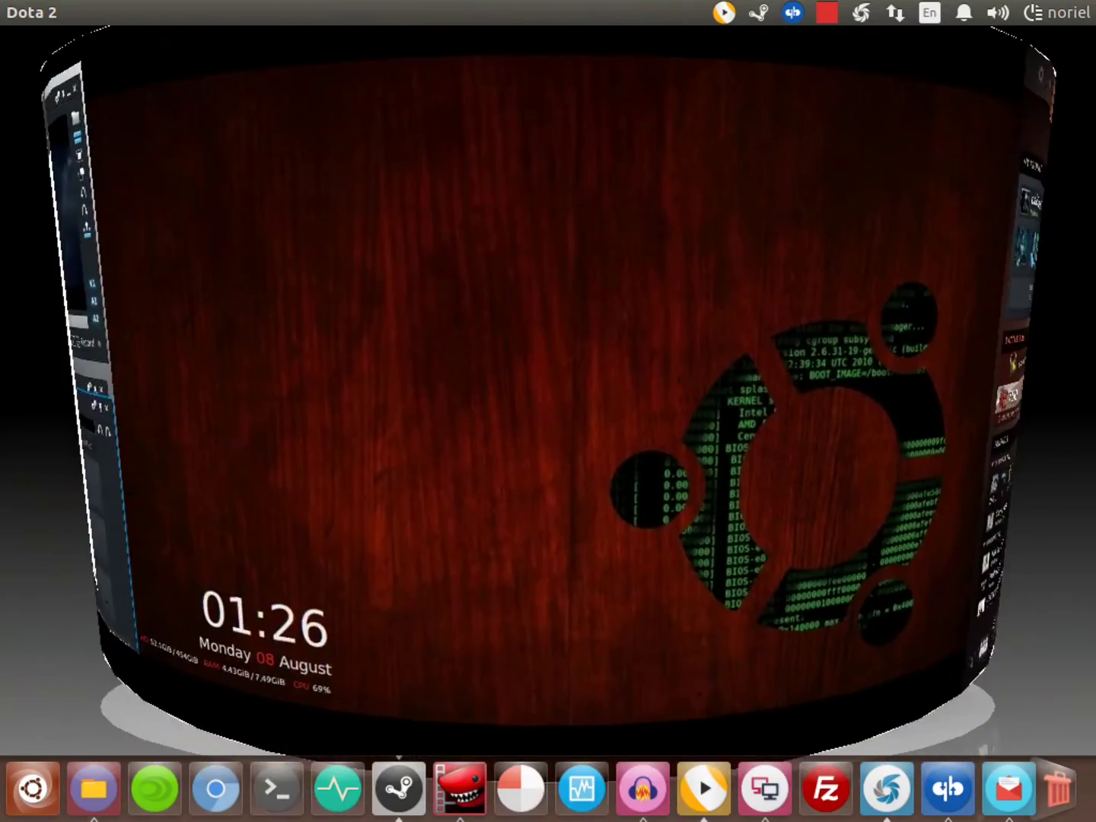
pyautogui.hotkey('ctrl', 'alt', 'Right')
pyautogui.hotkey('ctrl', 'alt', 'Right')
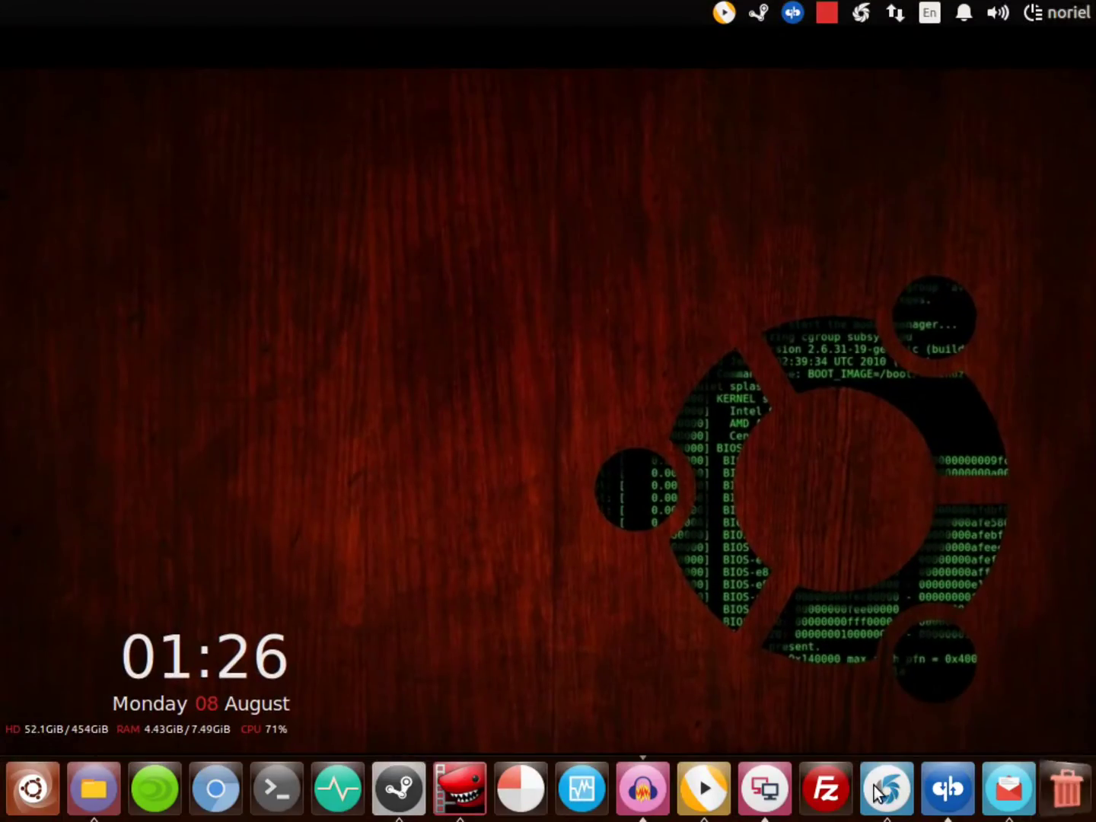
pyautogui.click(883, 790)
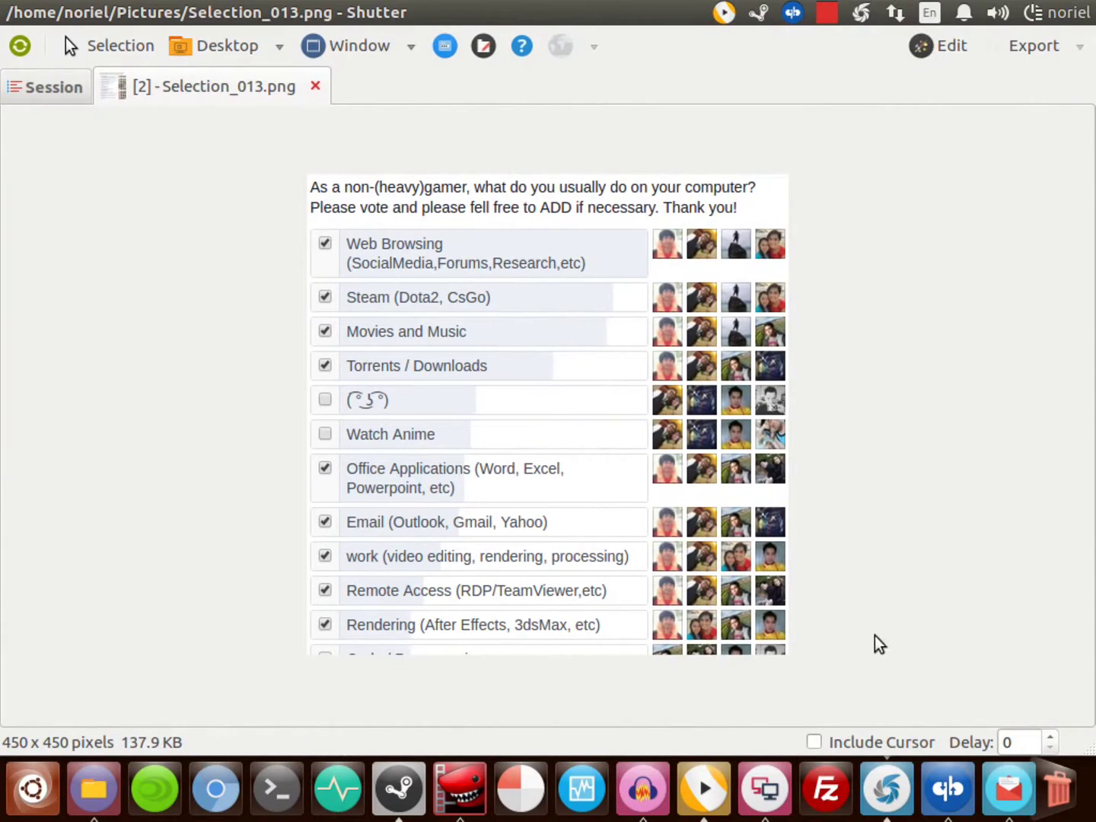
# Step: Dismiss the HUD command bar and bring the VLC movie player forward
pyautogui.press('alt')
pyautogui.press('Escape')
pyautogui.click(704, 791)
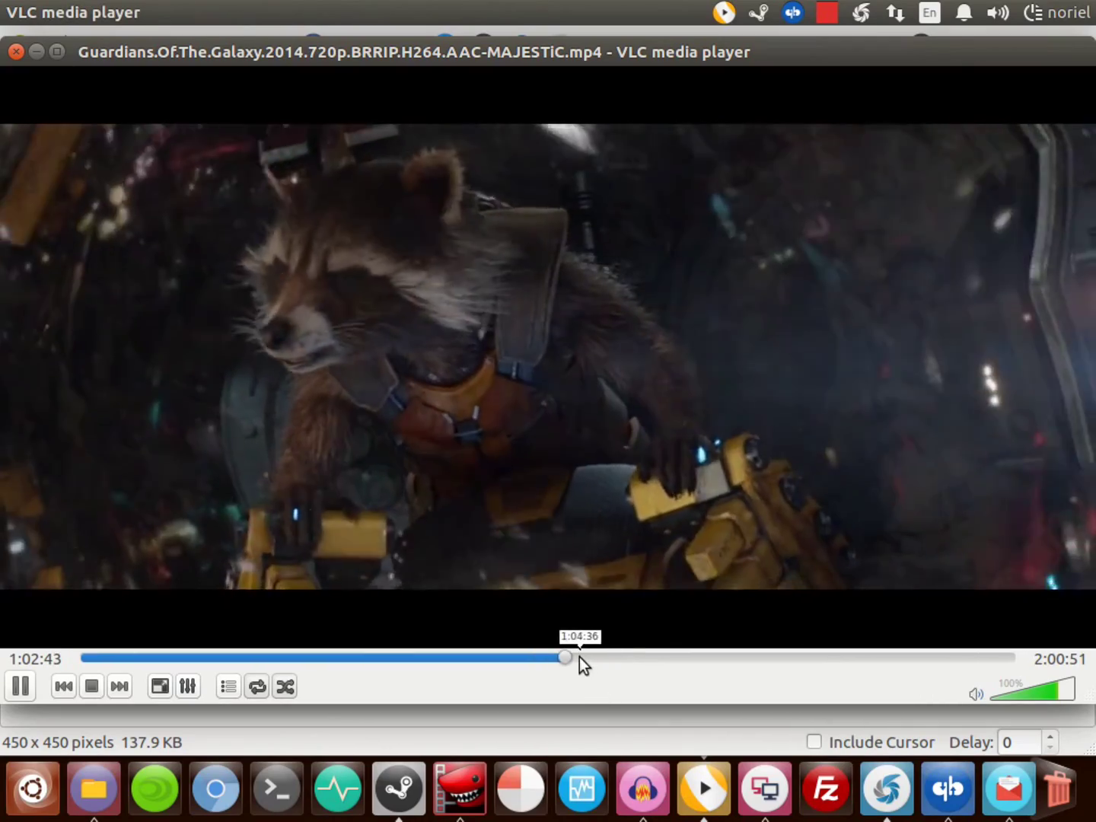
# Step: Seek the movie forward to about 1:04, then 1:07, and pause playback there
pyautogui.click(580, 659)
pyautogui.click(600, 660)
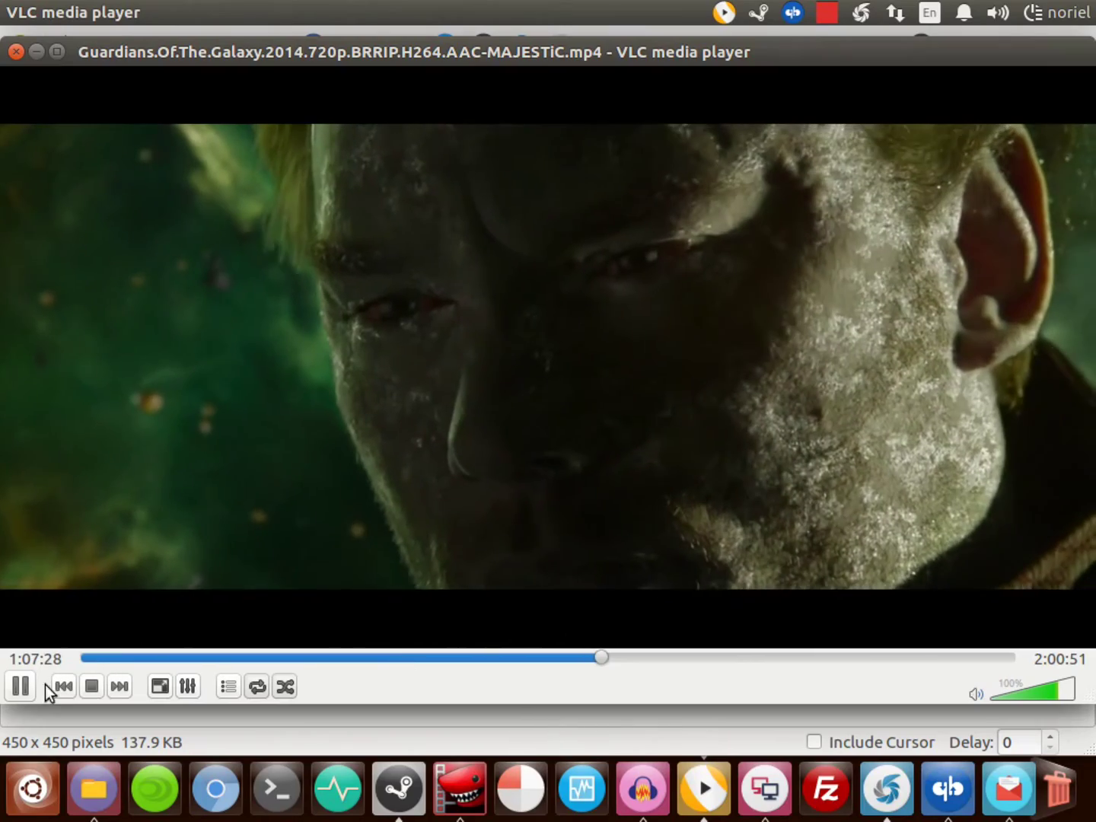
pyautogui.click(20, 686)
# Step: Raise Audacity with 02 Track 2, play it briefly and stop, then raise Shutter
pyautogui.click(643, 792)
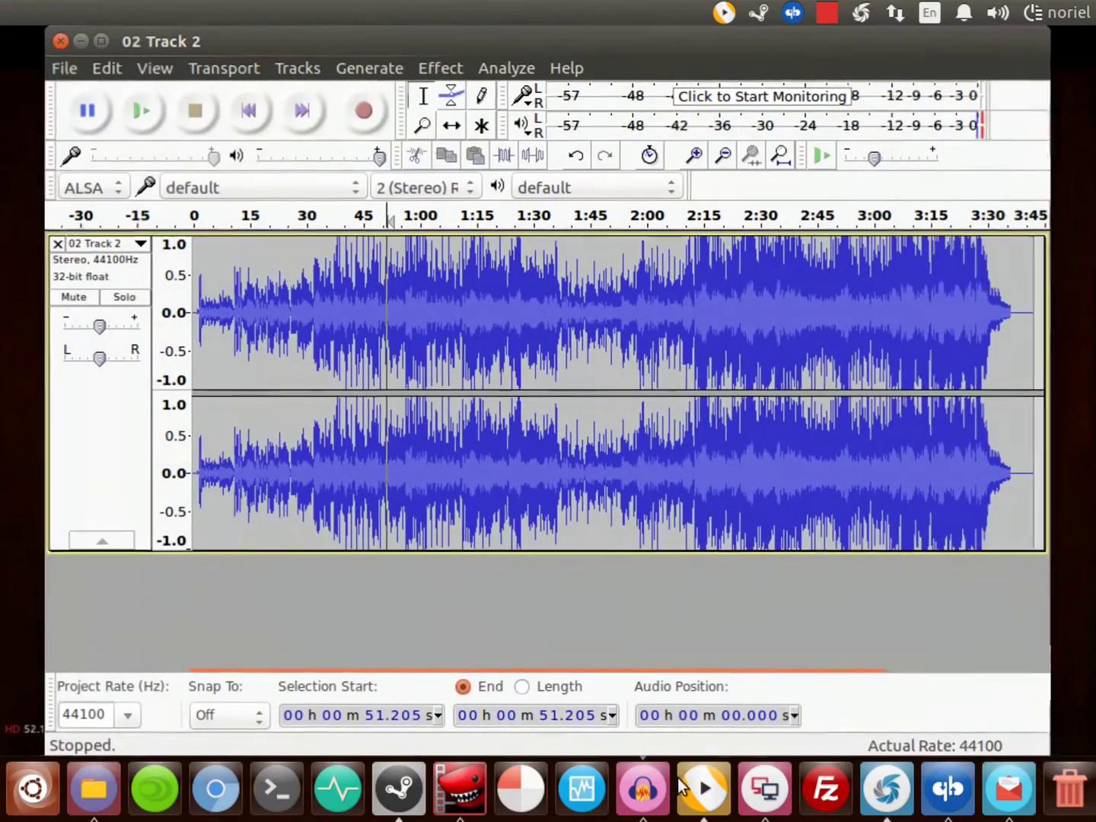
pyautogui.moveTo(402, 595)
pyautogui.mouseDown()
pyautogui.moveTo(947, 597)
pyautogui.moveTo(399, 568)
pyautogui.mouseUp()
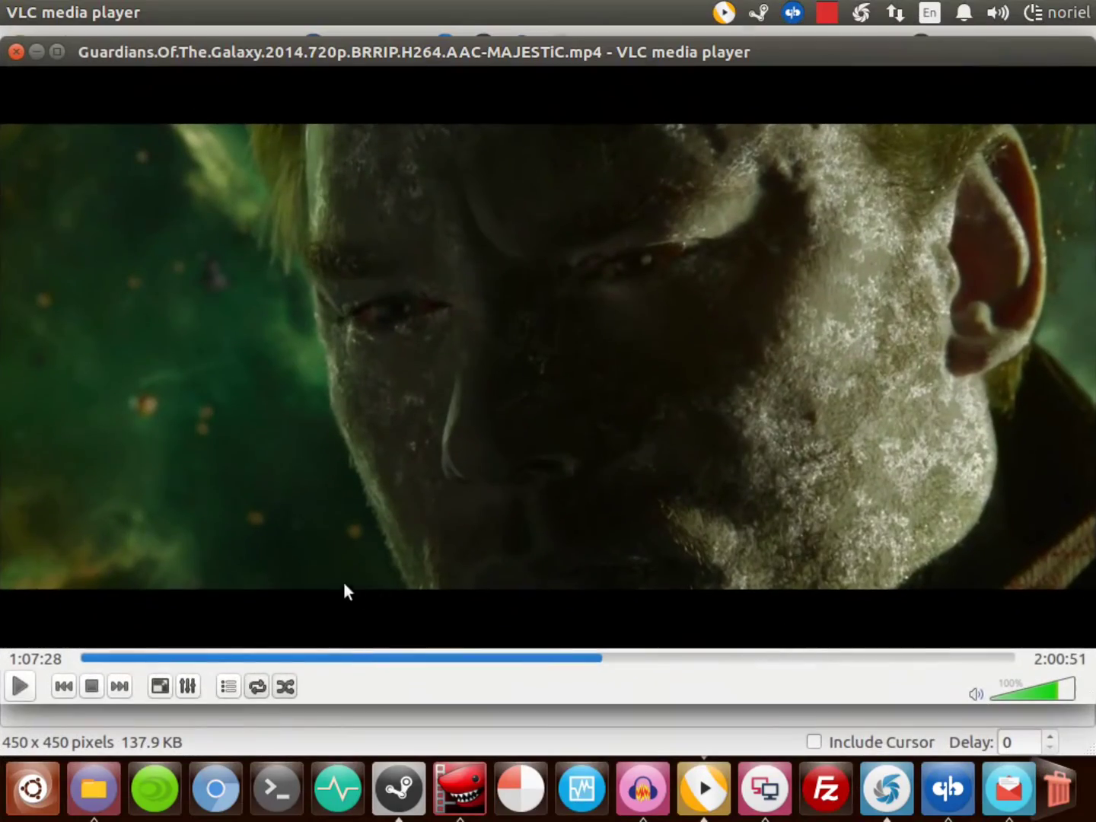
pyautogui.hotkey('ctrl', 'alt', 'Right')
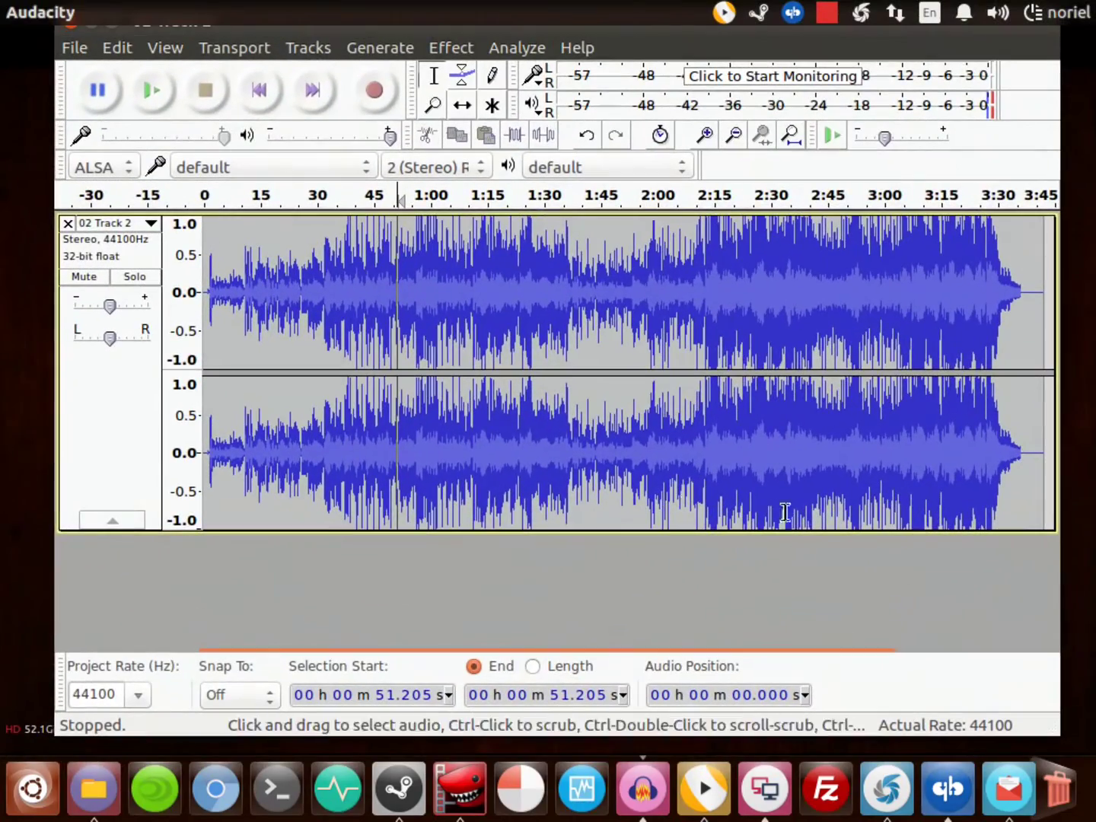
pyautogui.click(137, 100)
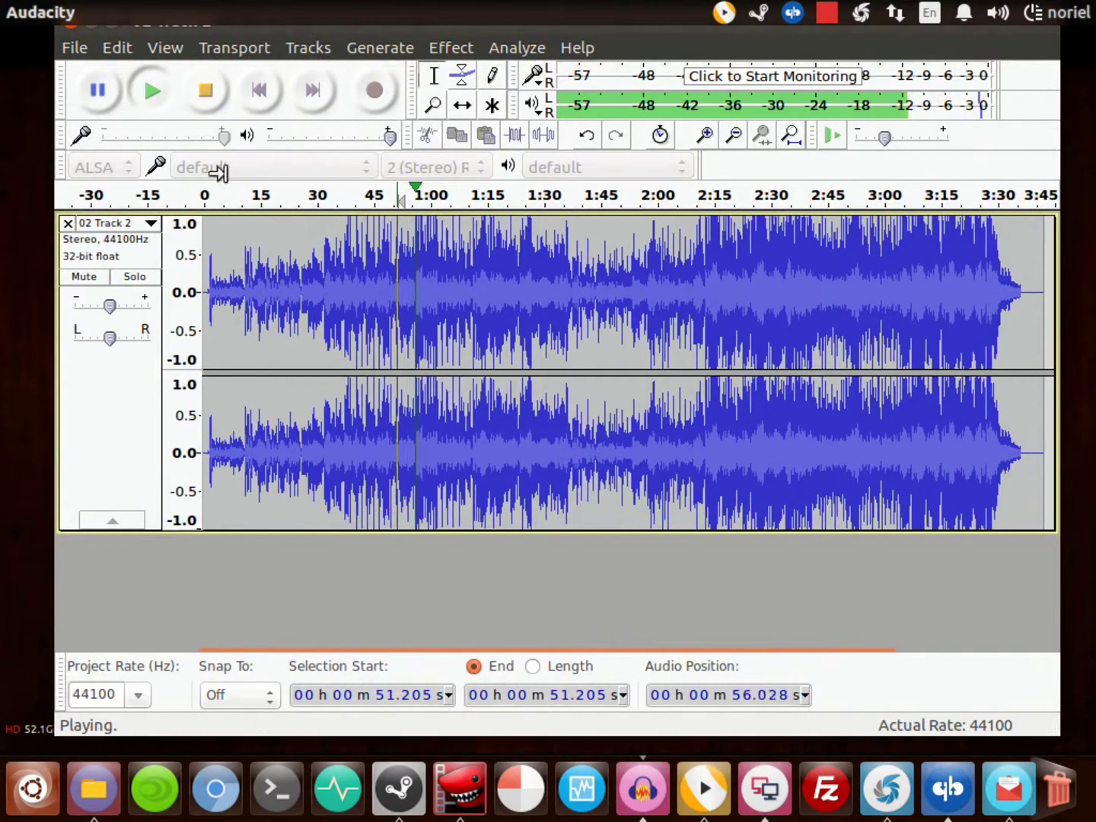
pyautogui.click(201, 91)
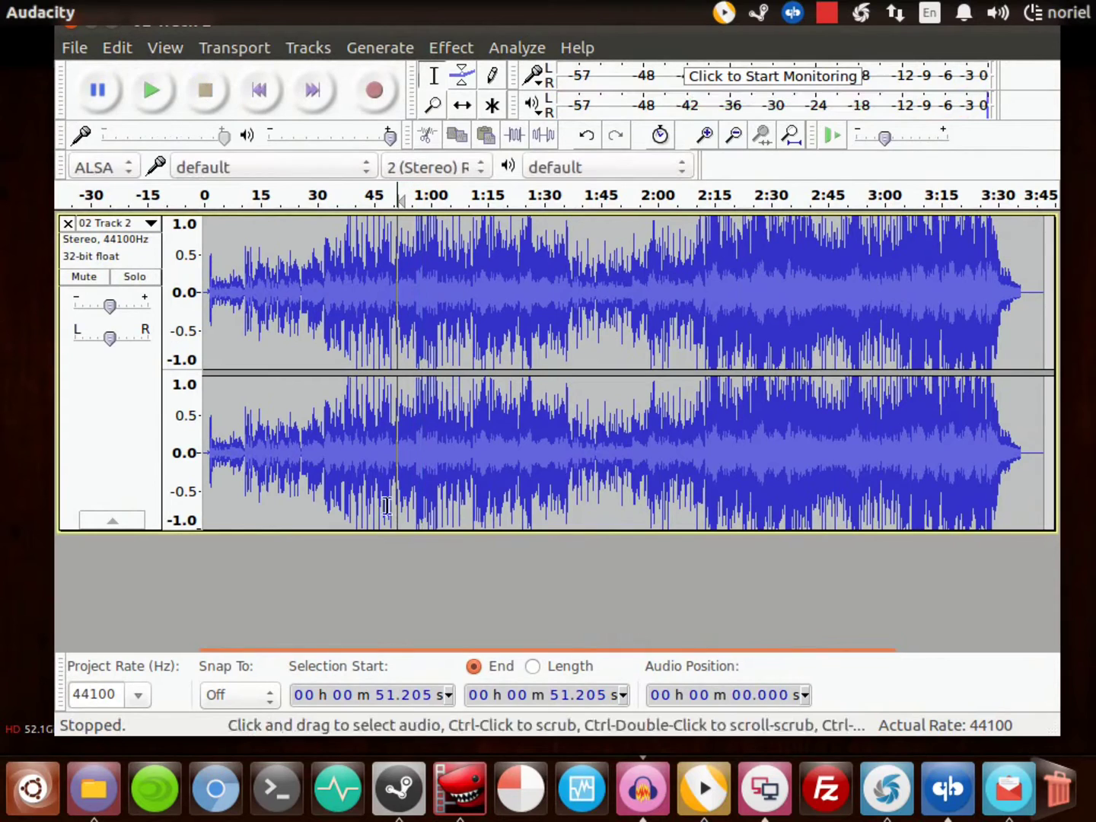
pyautogui.click(889, 796)
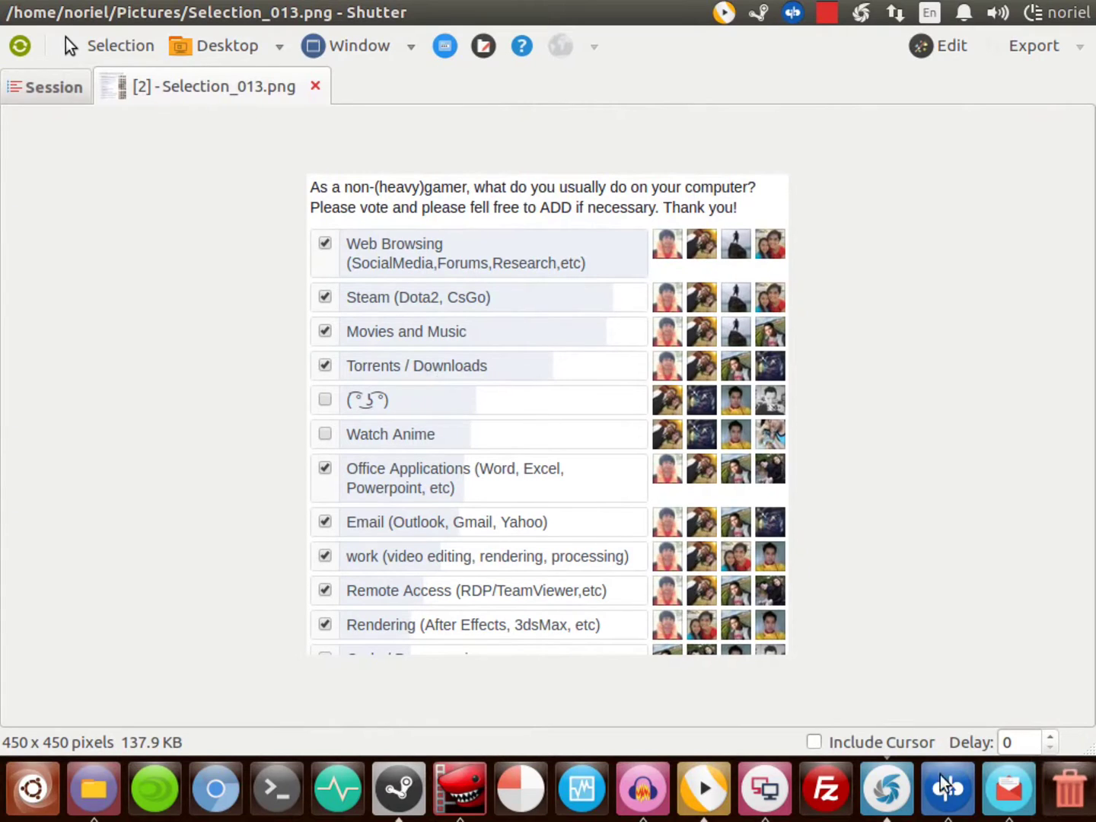
# Step: In qBittorrent, open the paused Flying Machine torrent's destination folder
pyautogui.click(952, 796)
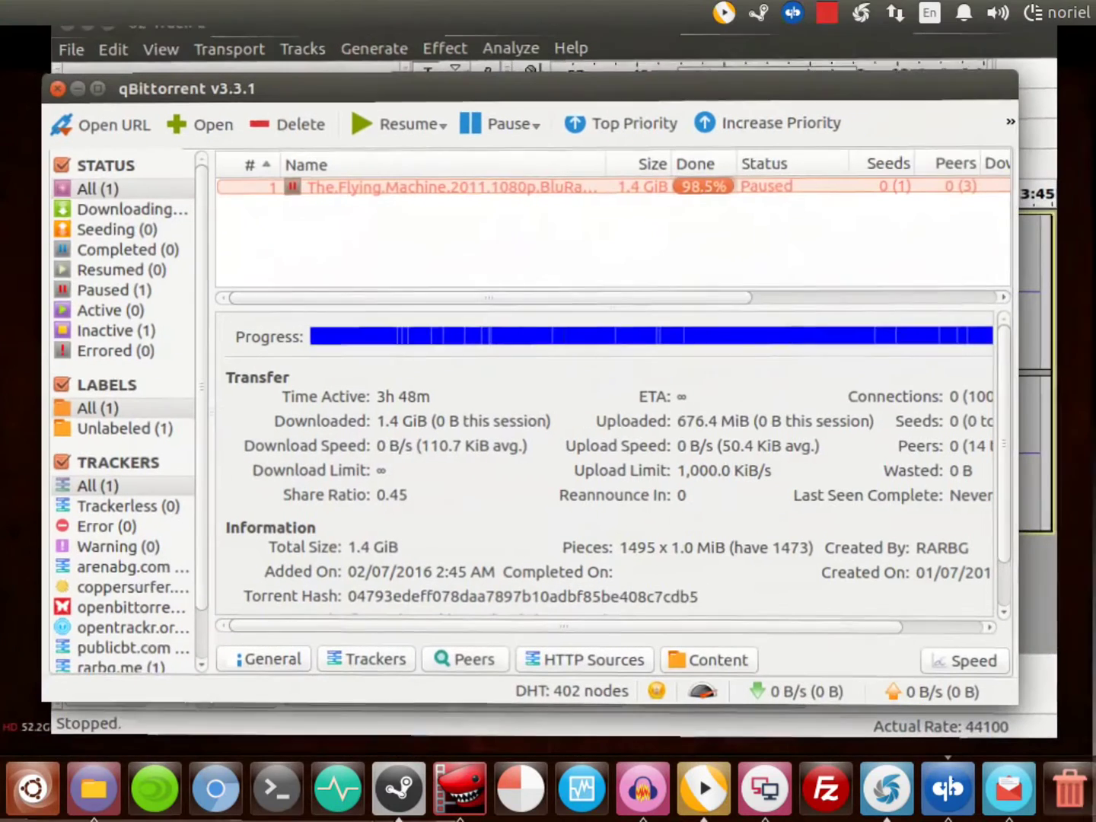
pyautogui.click(324, 188)
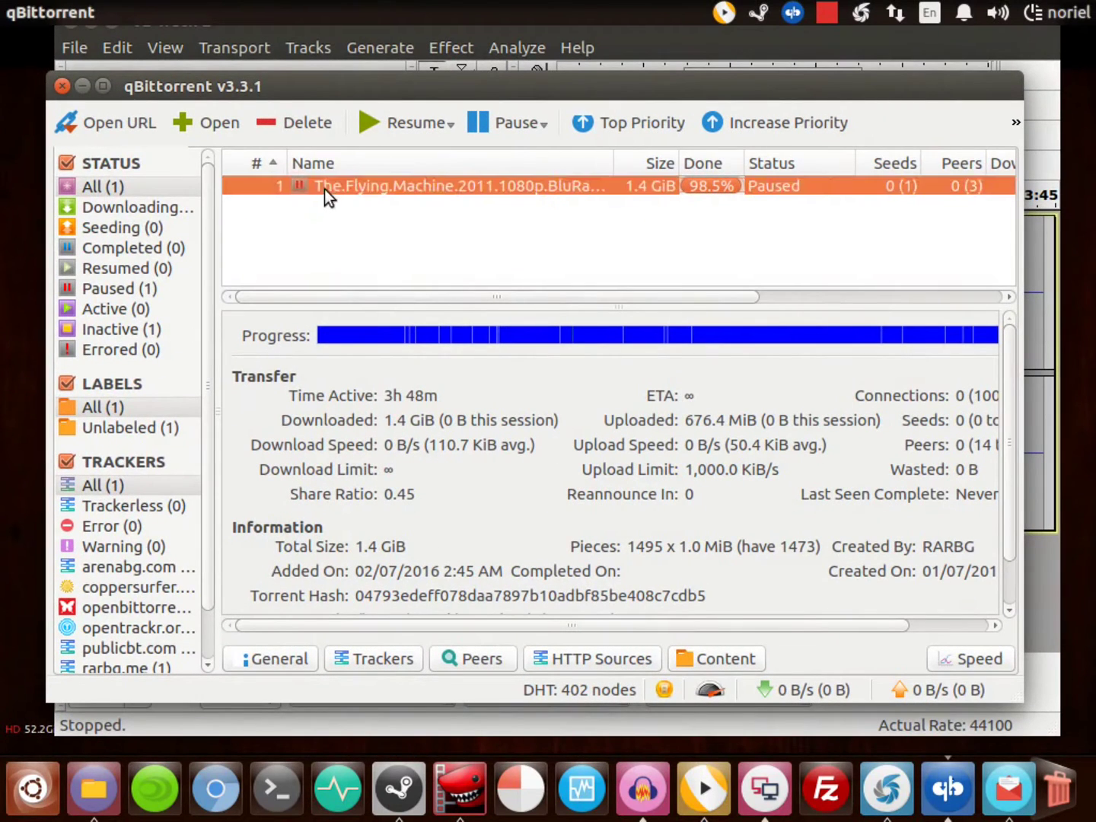
pyautogui.click(303, 224)
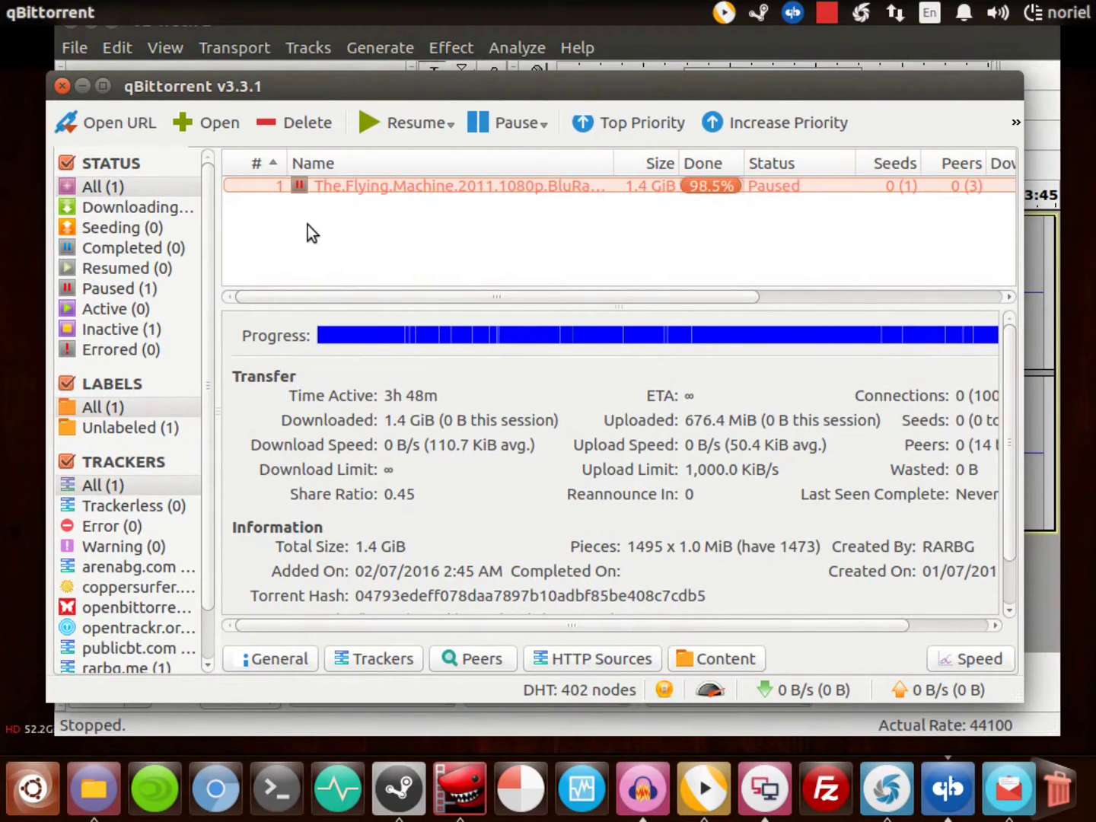
pyautogui.click(346, 189)
pyautogui.rightClick(347, 188)
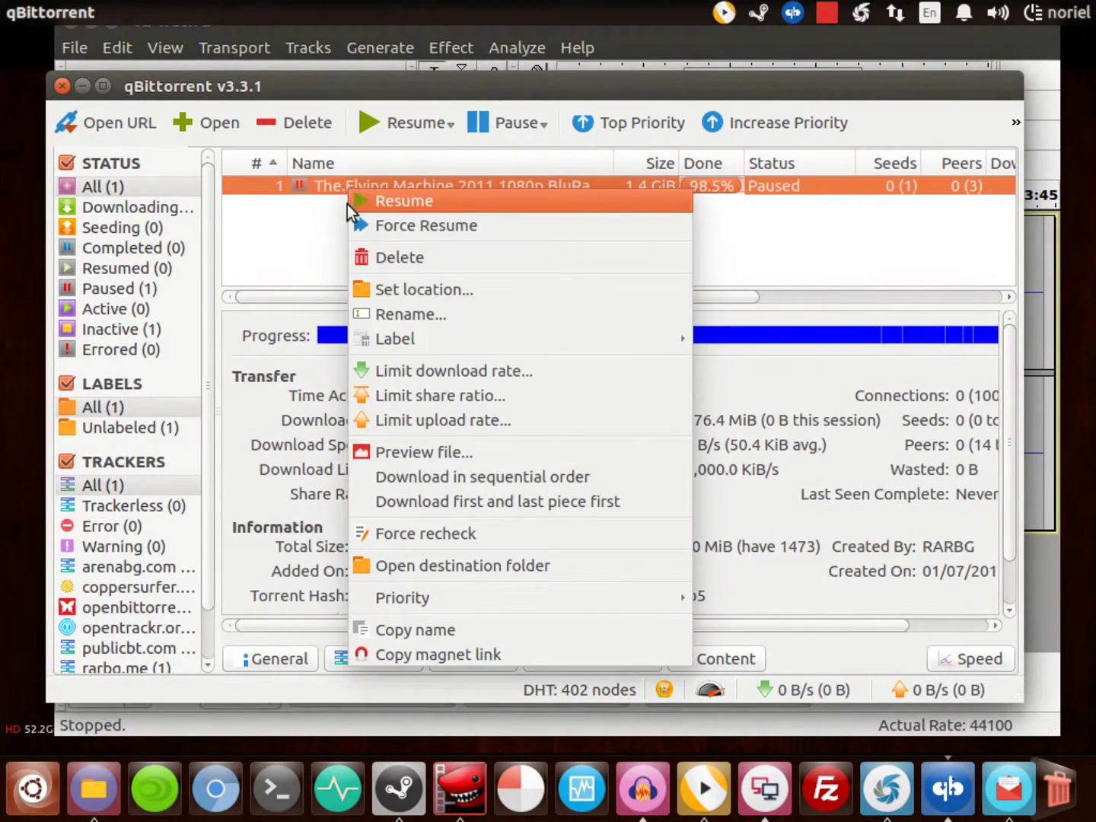
pyautogui.click(421, 570)
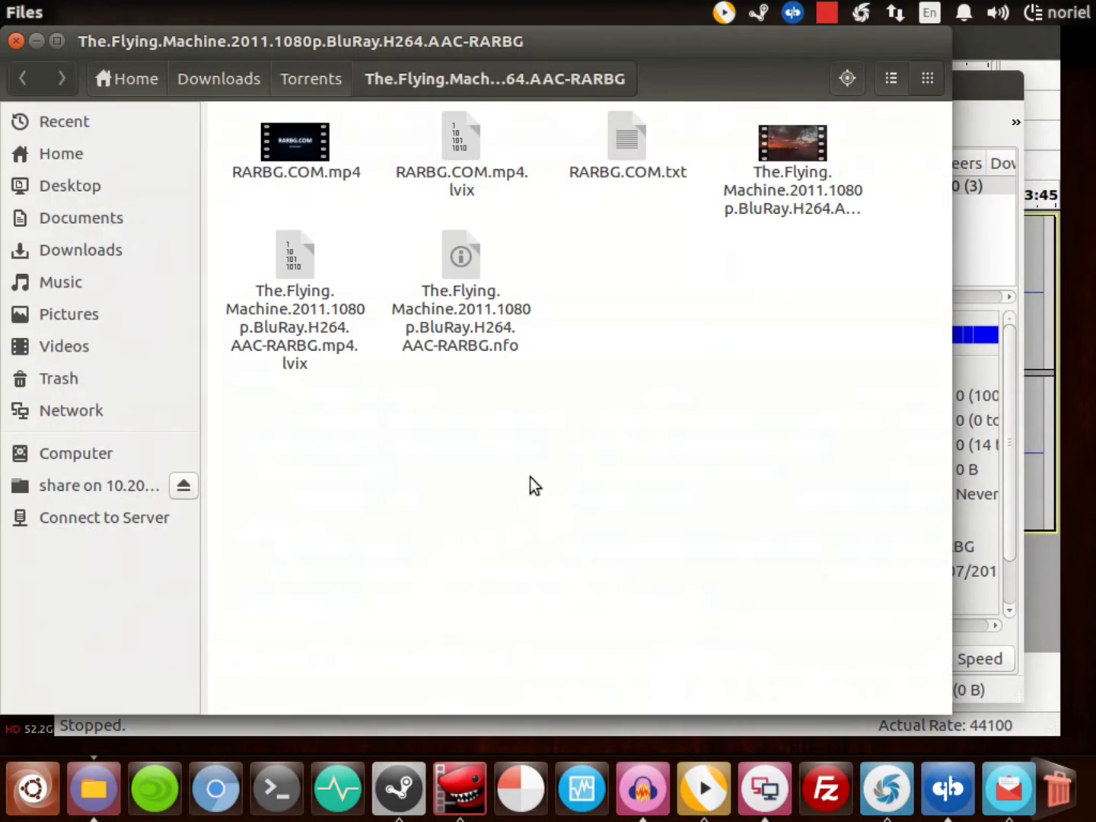
# Step: Close the Files window and qBittorrent with mouse gestures, returning to Audacity
pyautogui.moveTo(640, 336); pyautogui.dragTo(597, 398)
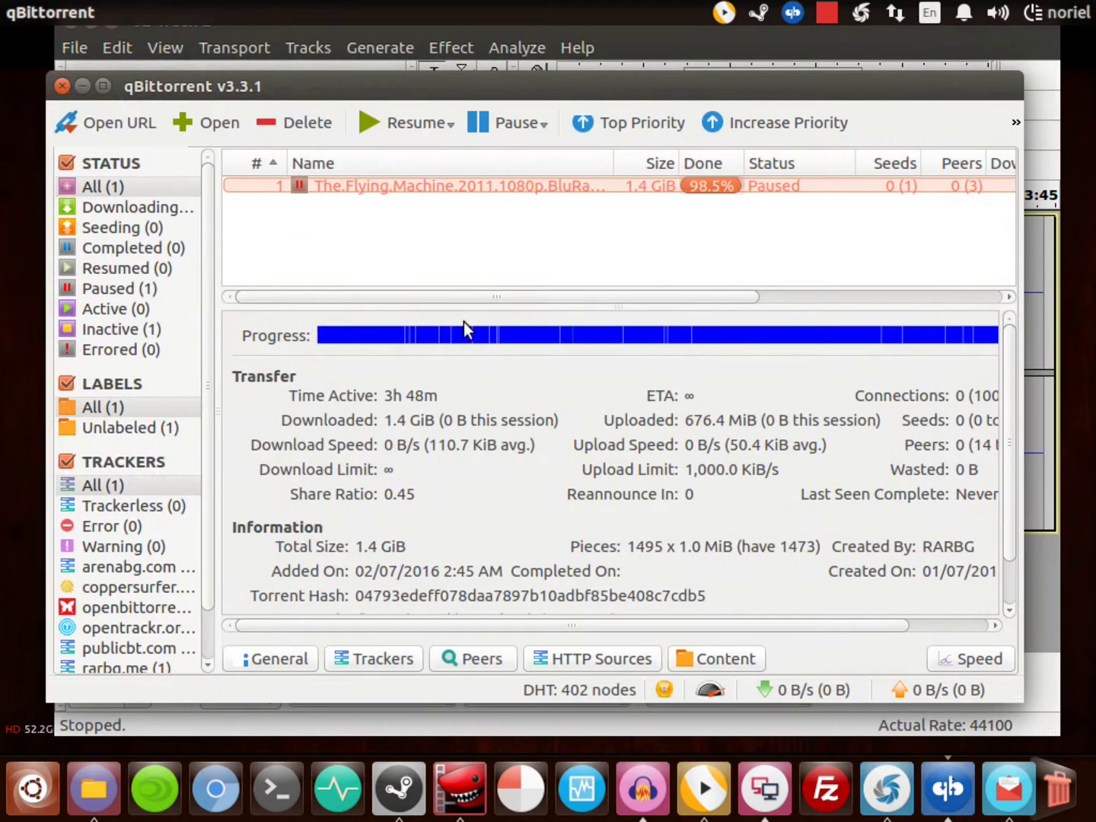
pyautogui.moveTo(564, 246); pyautogui.dragTo(566, 224)
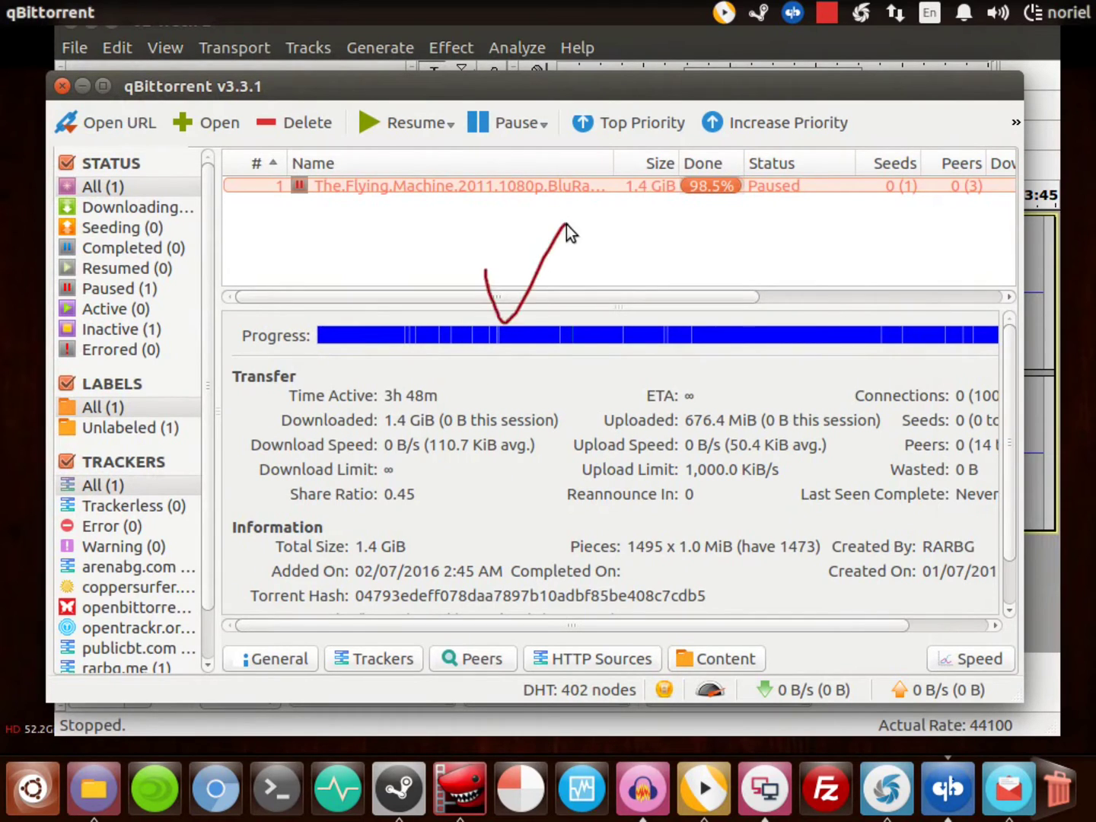
pyautogui.moveTo(569, 299); pyautogui.dragTo(621, 230)
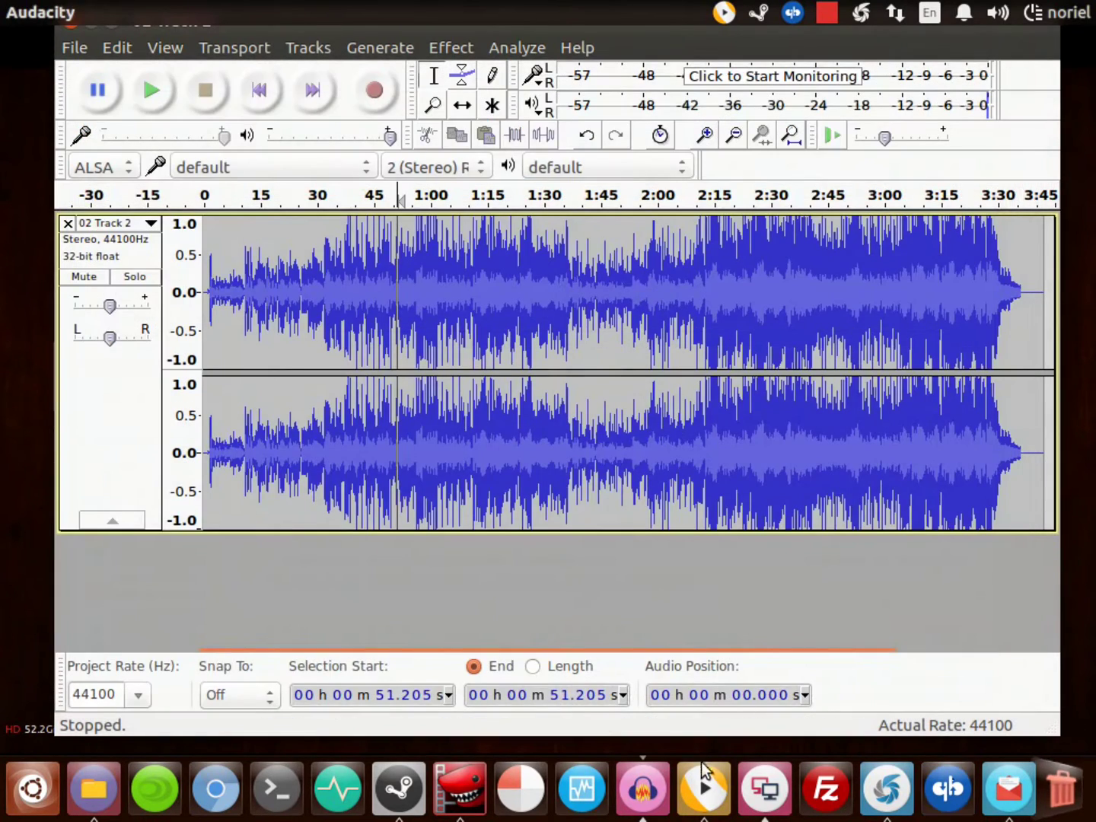
# Step: Raise Shutter's poll screenshot, glance at Google in Chromium, return to Shutter, then open Files at Network
pyautogui.click(888, 790)
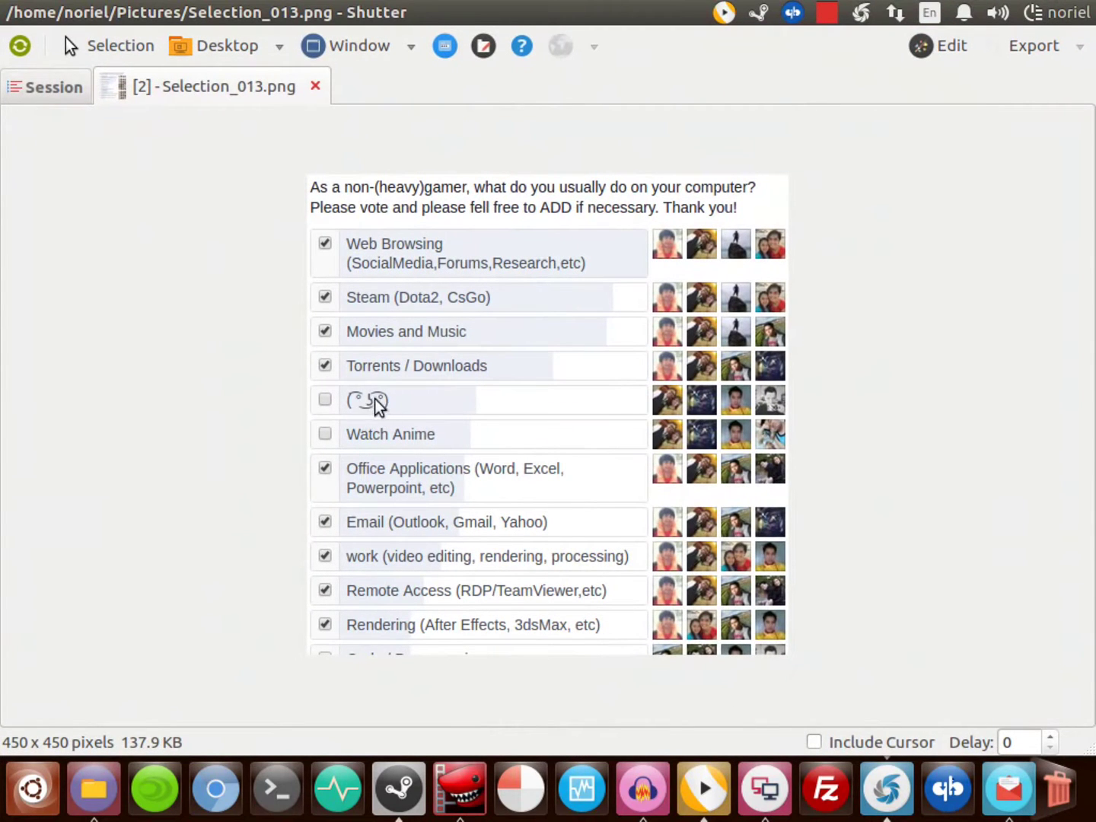
pyautogui.moveTo(211, 482); pyautogui.dragTo(175, 430)
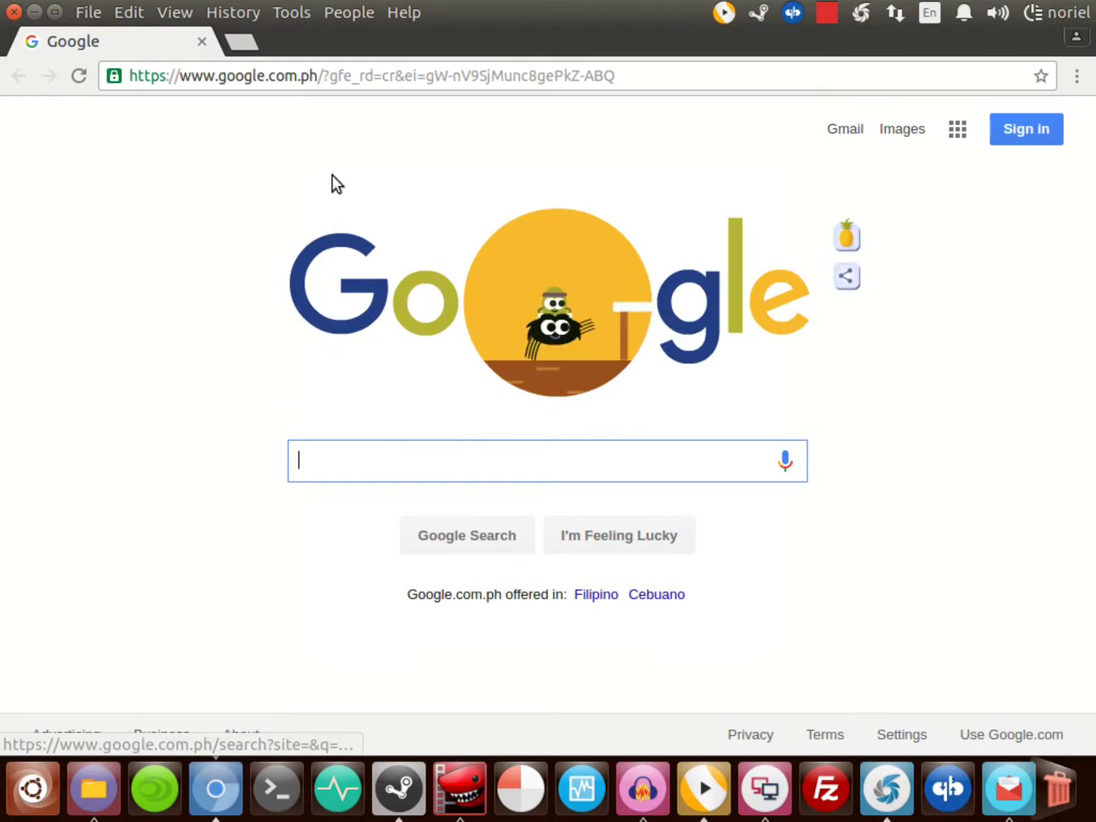
pyautogui.hotkey('alt', 'Tab')
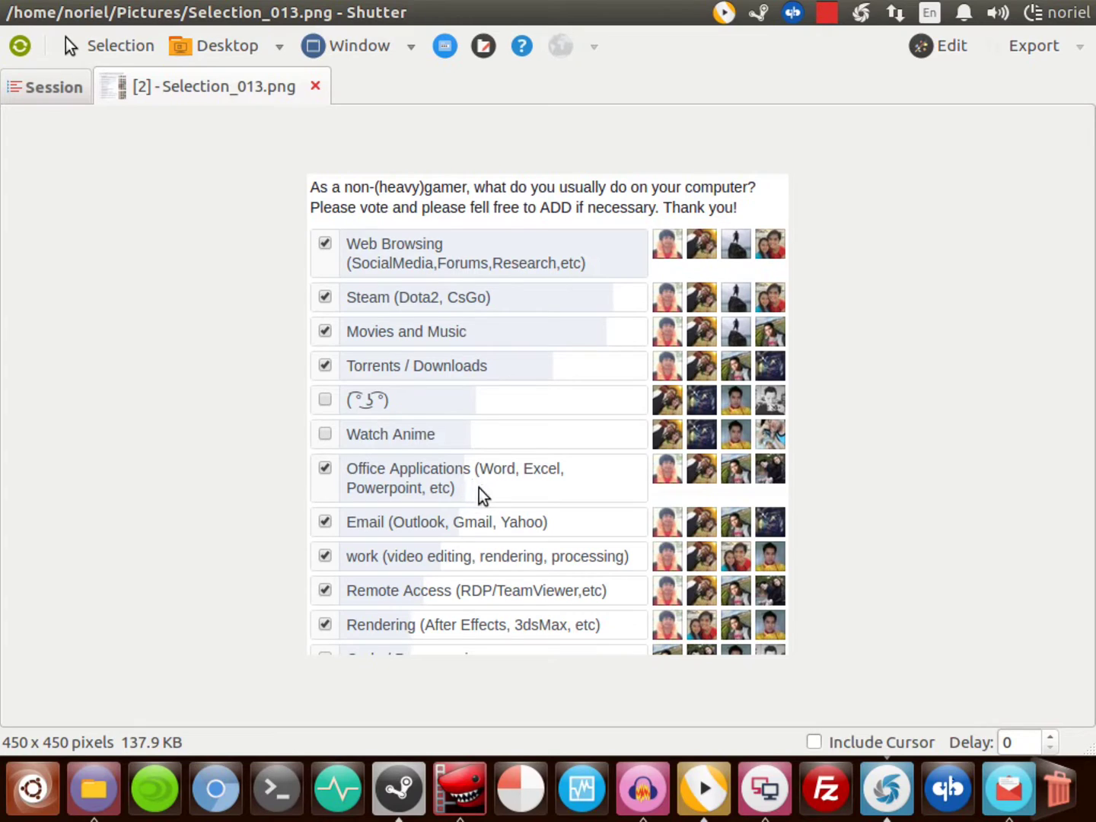
pyautogui.click(93, 788)
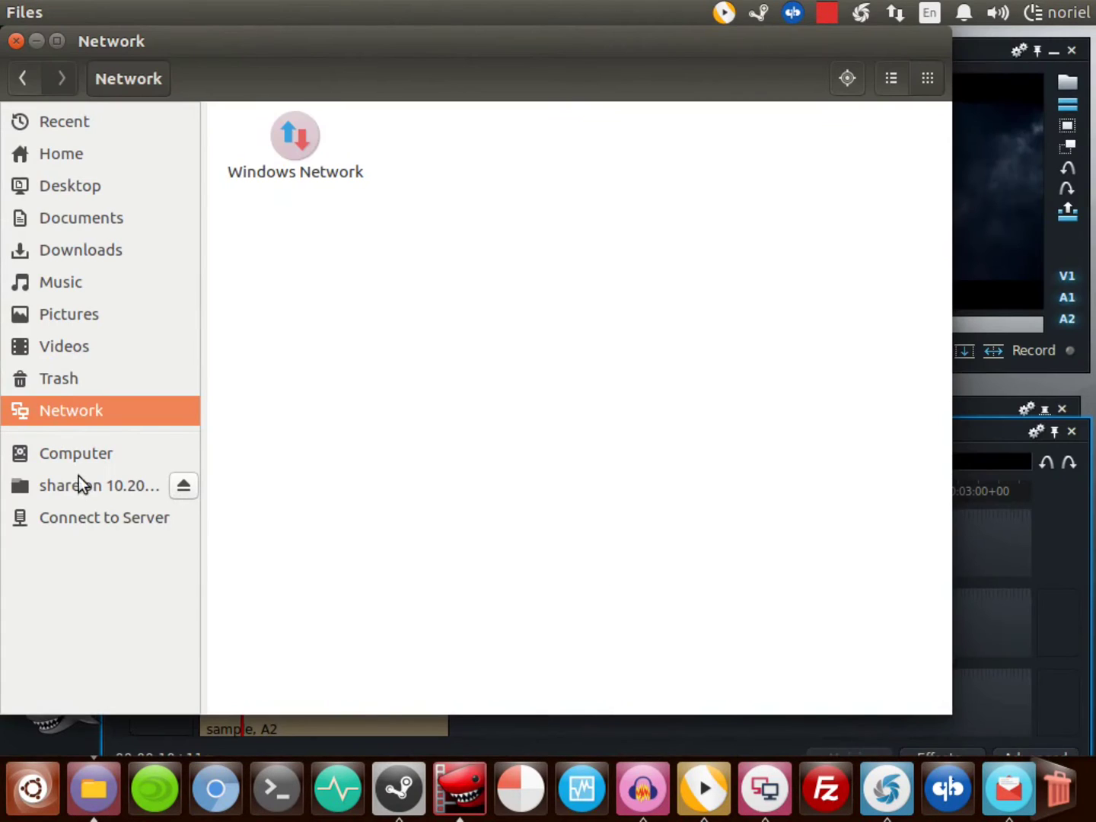
# Step: Connect to the recently used network share on 10.20.65.30
pyautogui.click(86, 519)
pyautogui.click(340, 386)
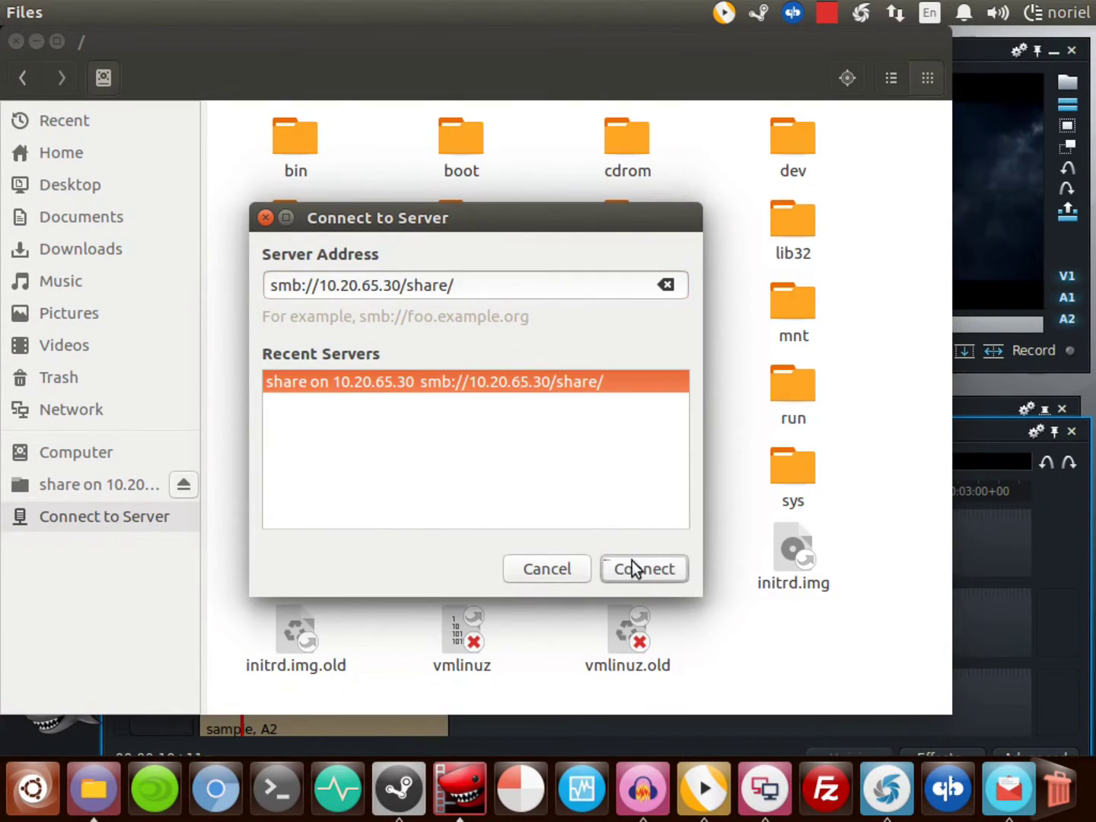
pyautogui.click(632, 566)
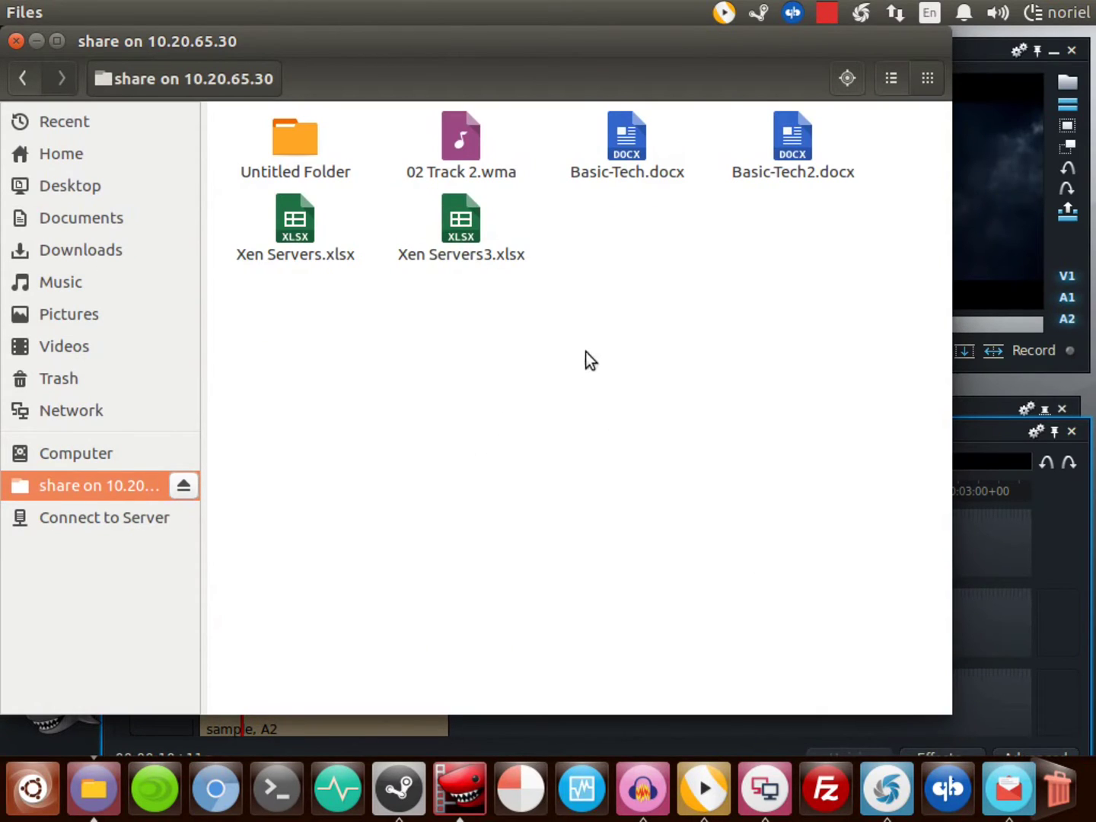
# Step: Review the file properties of Basic-Tech.docx, including its document type
pyautogui.click(619, 159)
pyautogui.rightClick(618, 160)
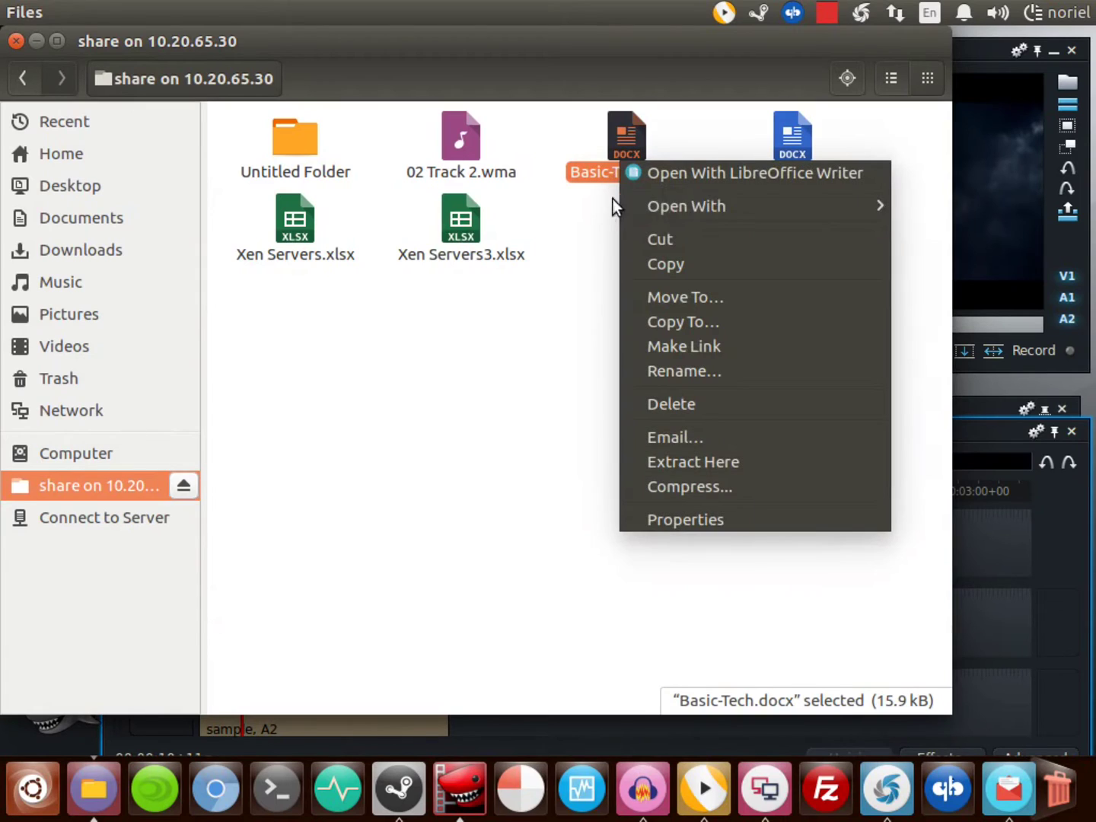
pyautogui.click(684, 517)
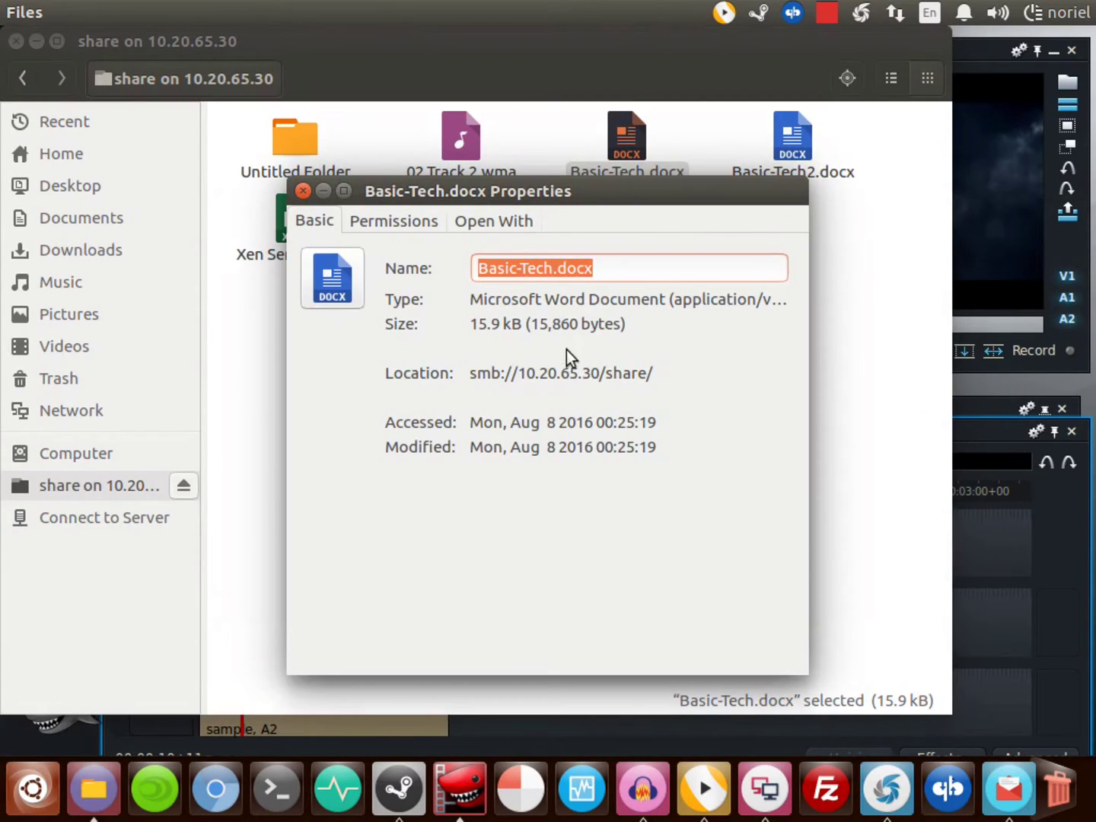
pyautogui.moveTo(484, 298); pyautogui.dragTo(651, 301)
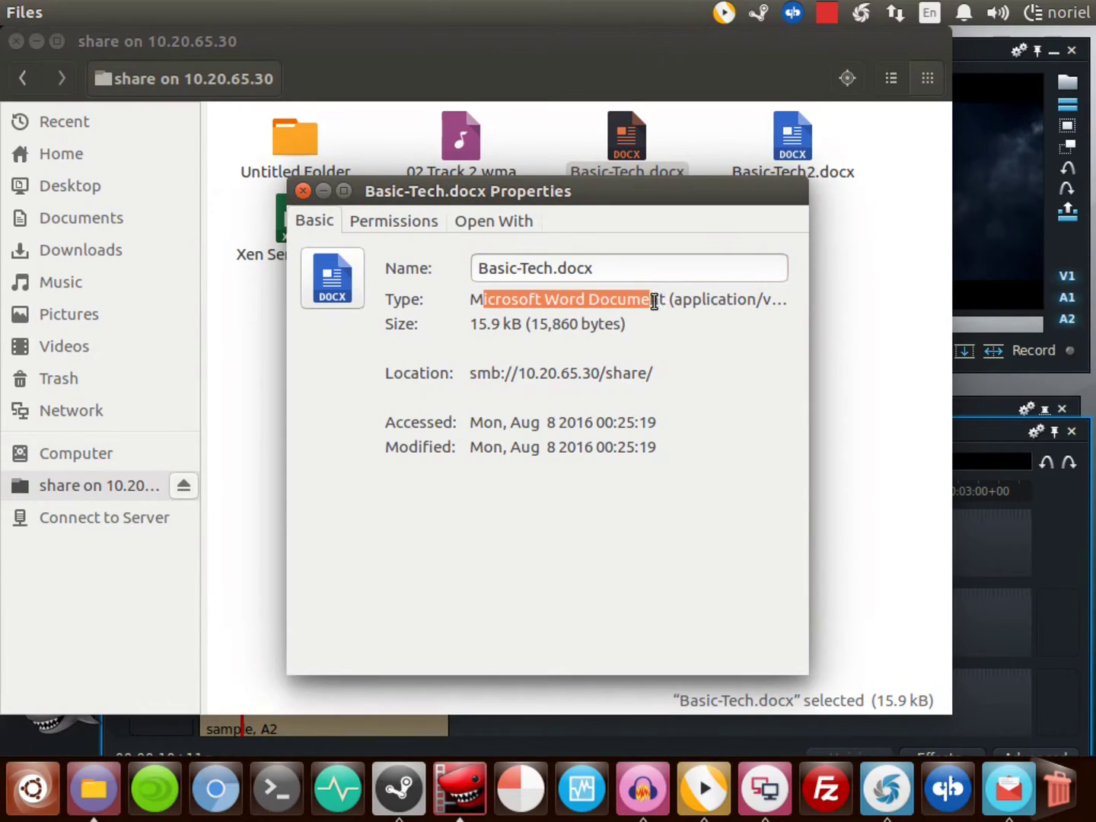
pyautogui.click(658, 300)
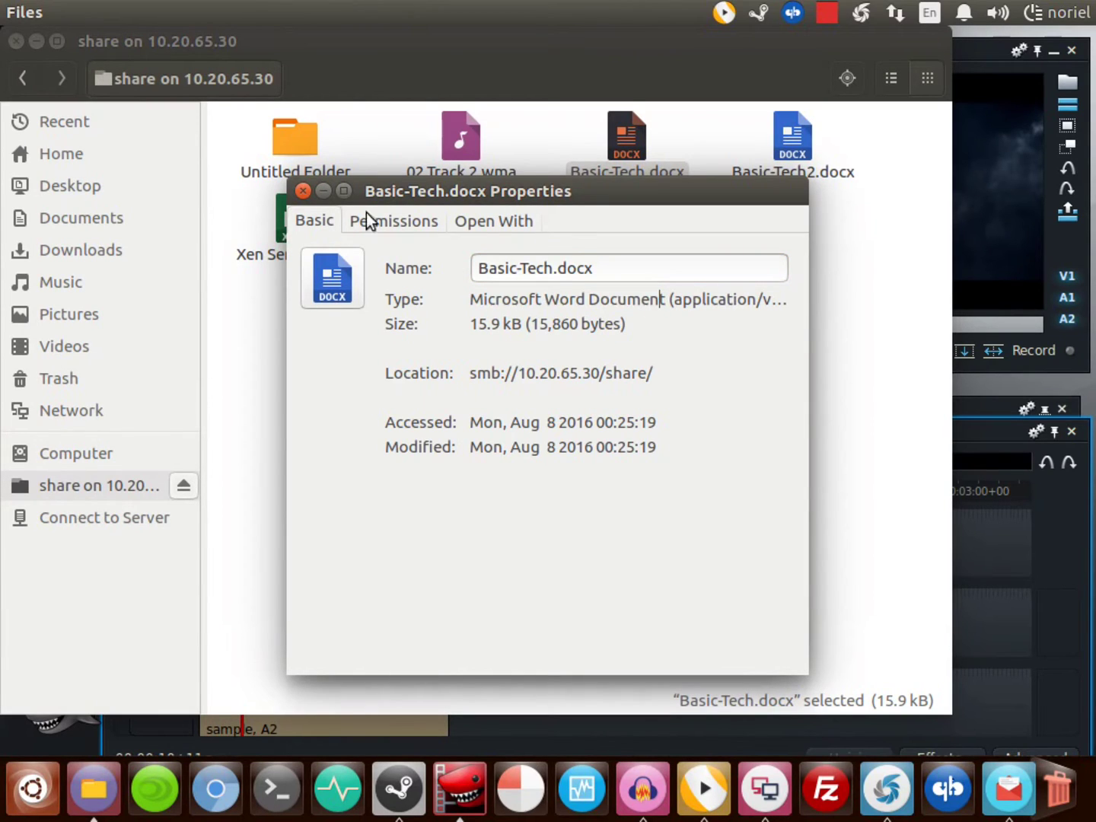
pyautogui.click(303, 191)
# Step: Check the details of Xen Servers.xlsx, then open Basic-Tech.docx in the word processor
pyautogui.click(757, 171)
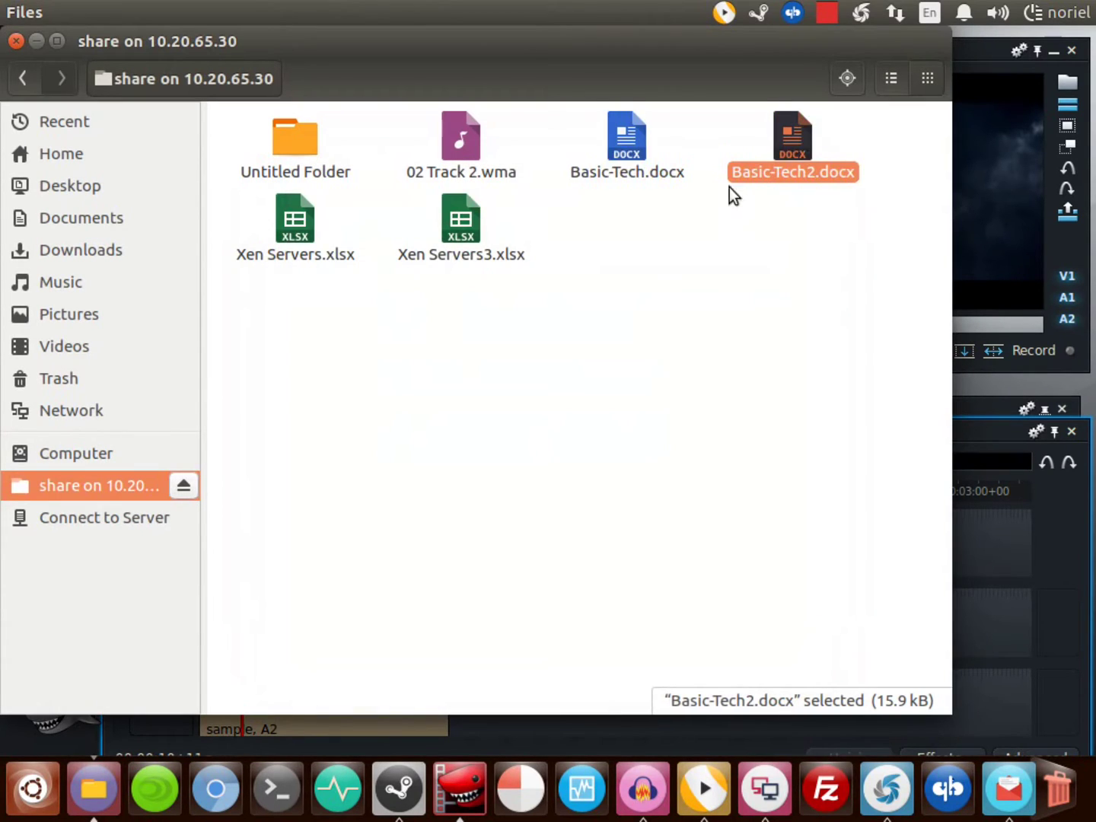
pyautogui.rightClick(293, 218)
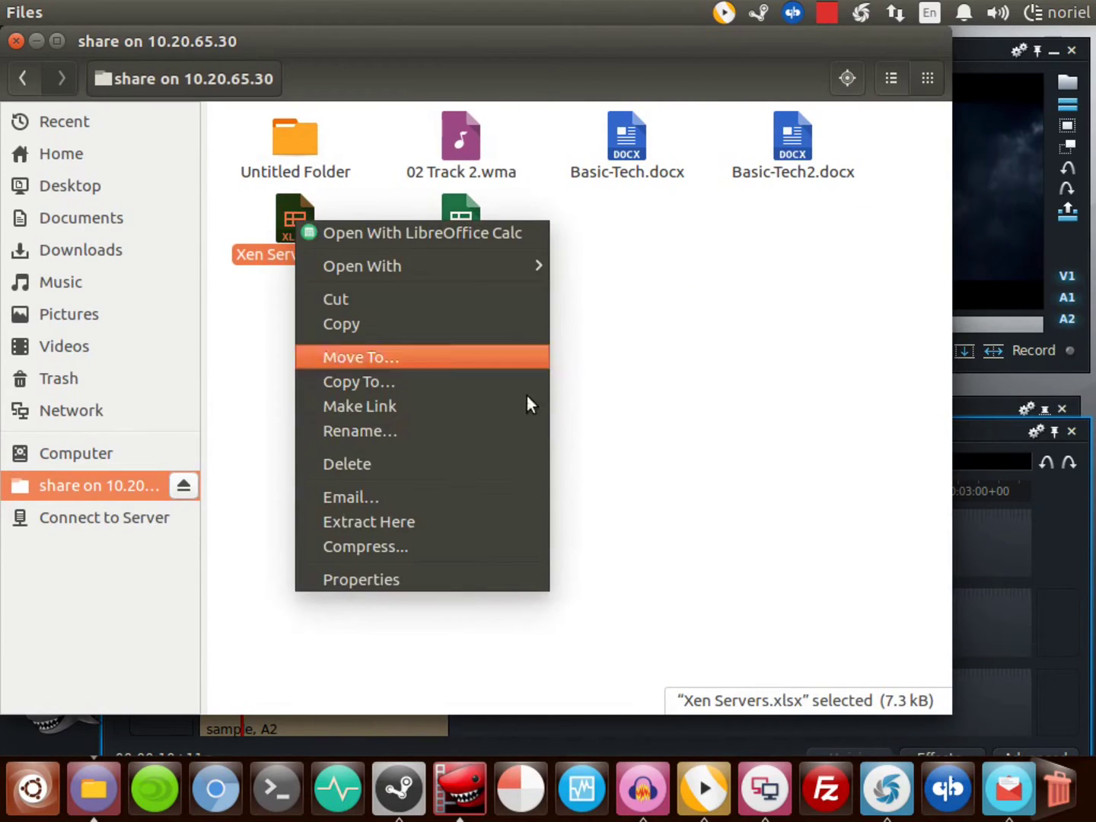
pyautogui.click(446, 571)
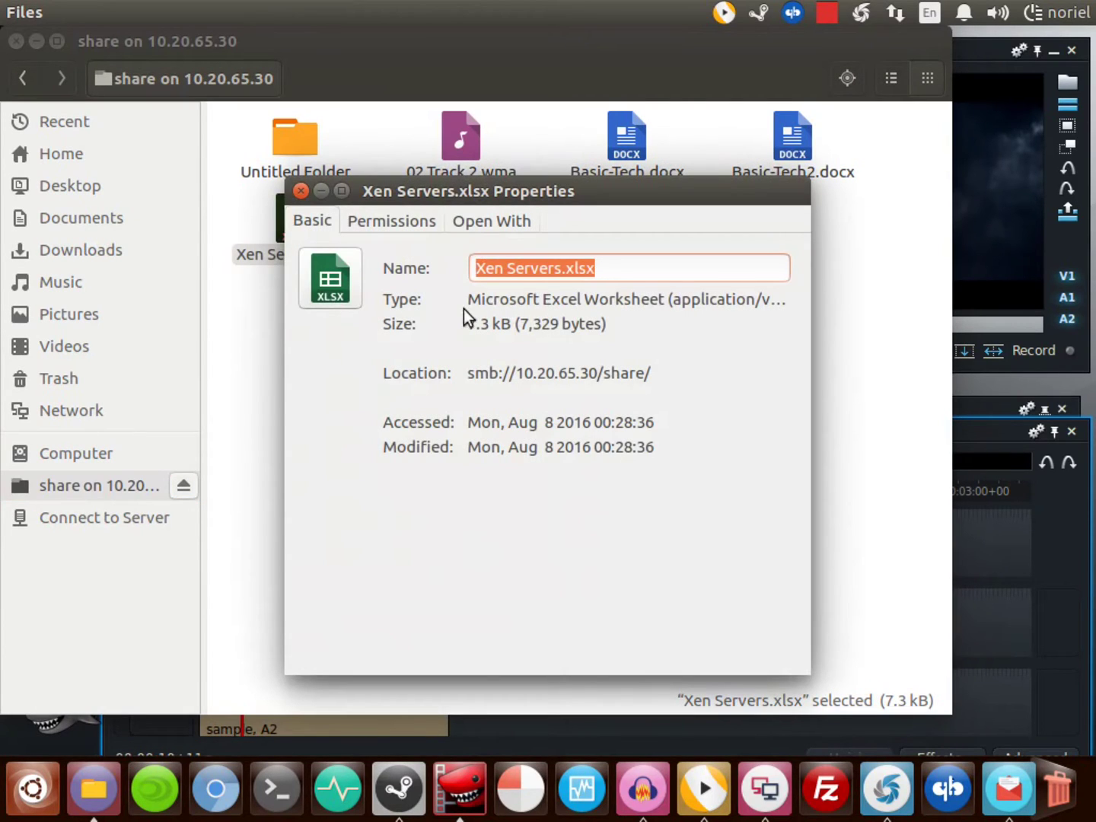
pyautogui.click(301, 191)
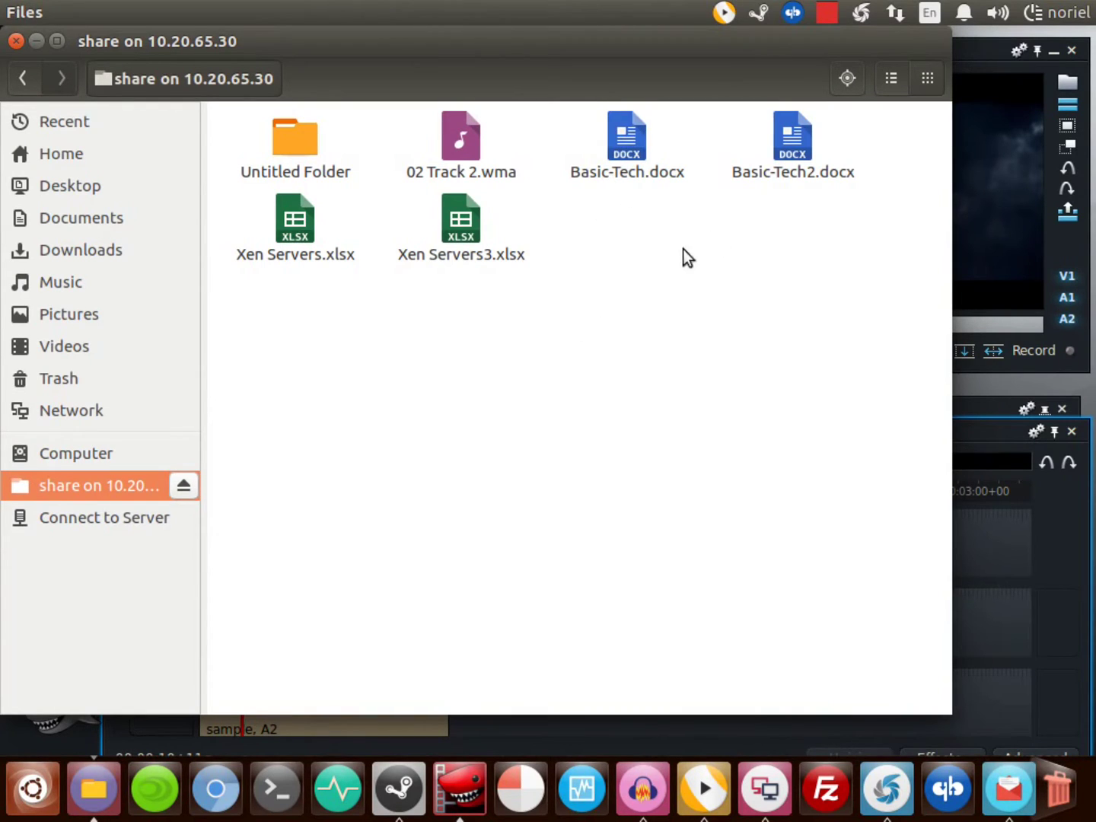
pyautogui.doubleClick(622, 143)
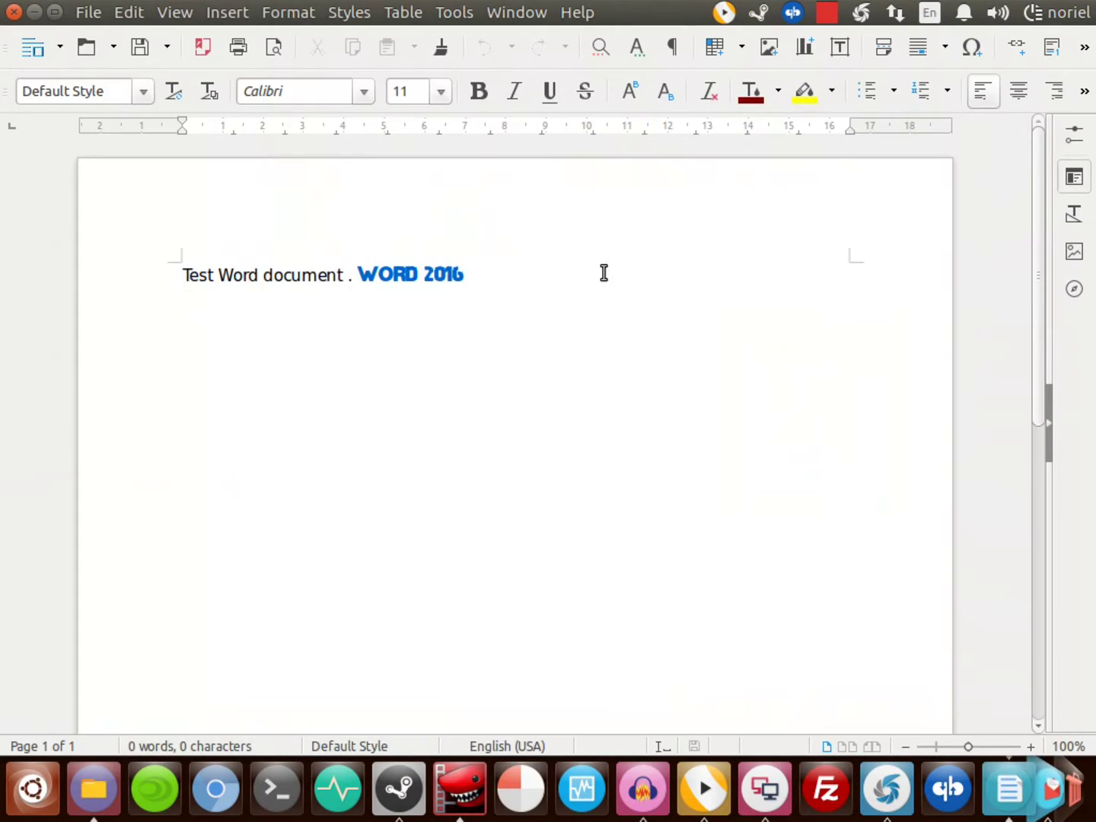
# Step: Make the WORD 2016 text size 14 and italic
pyautogui.moveTo(603, 272); pyautogui.dragTo(359, 275)
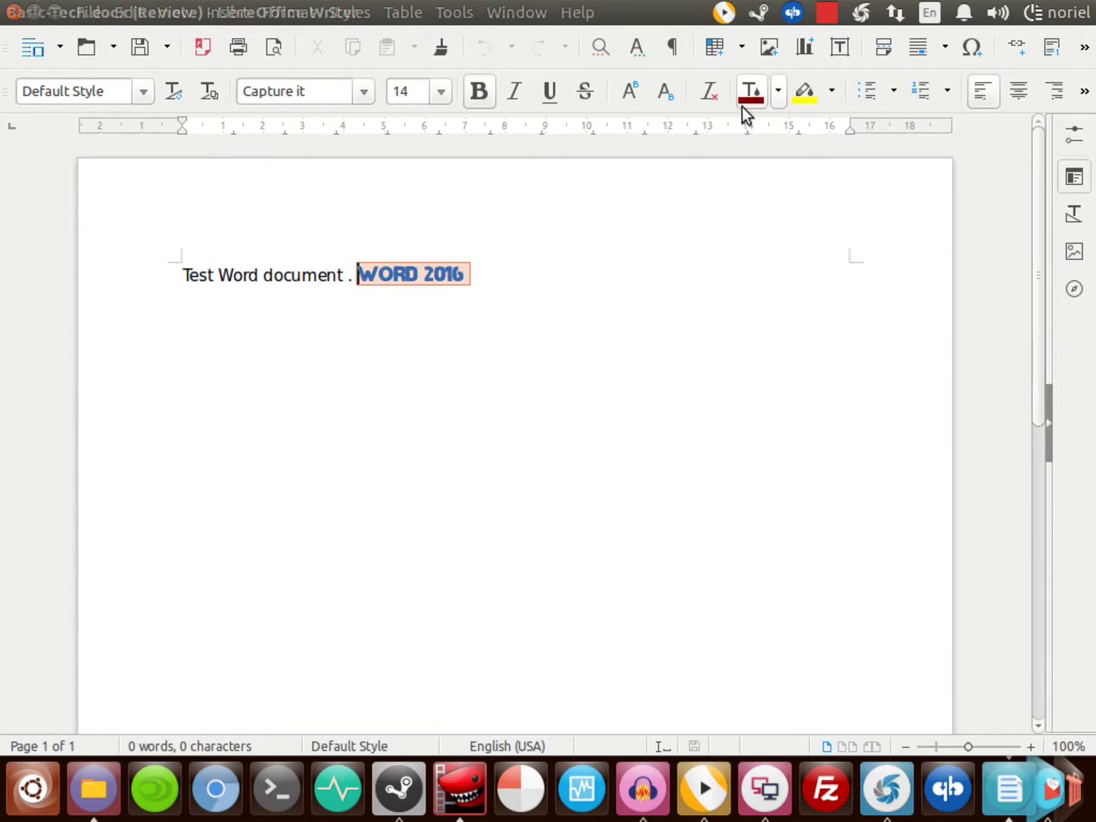
pyautogui.click(441, 92)
pyautogui.click(403, 258)
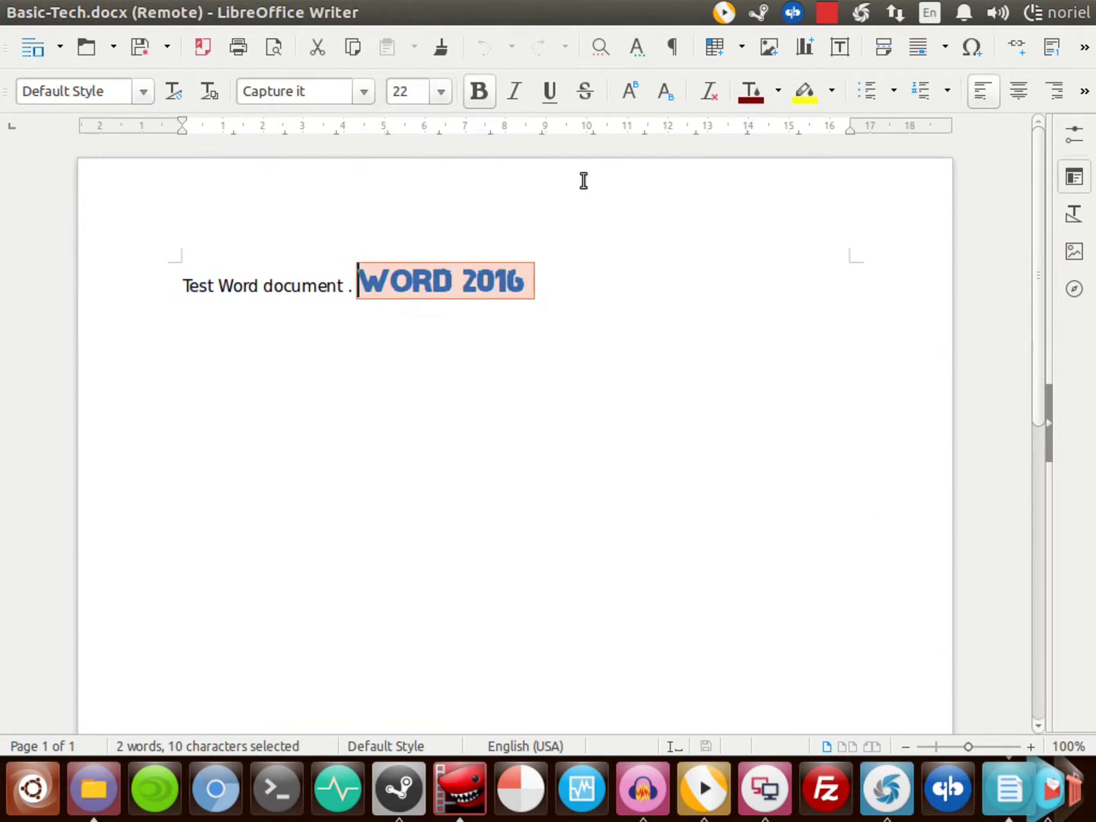
pyautogui.click(710, 92)
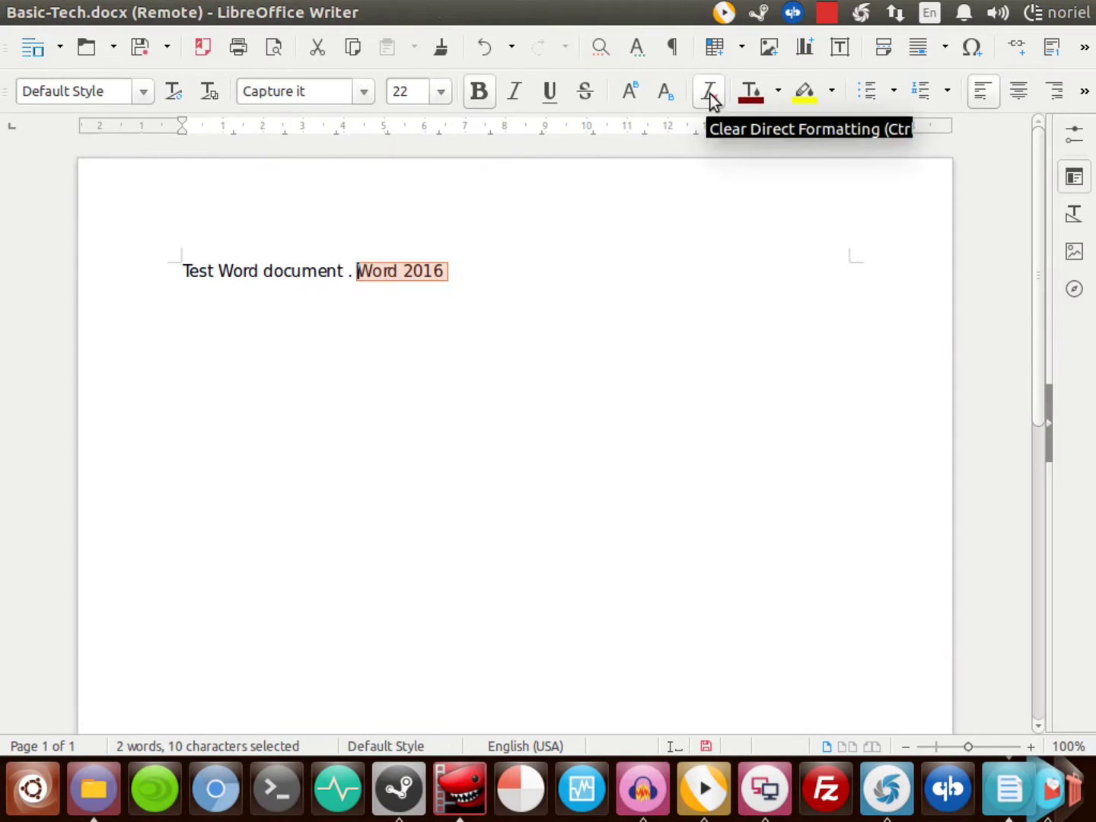
pyautogui.click(441, 93)
pyautogui.click(402, 227)
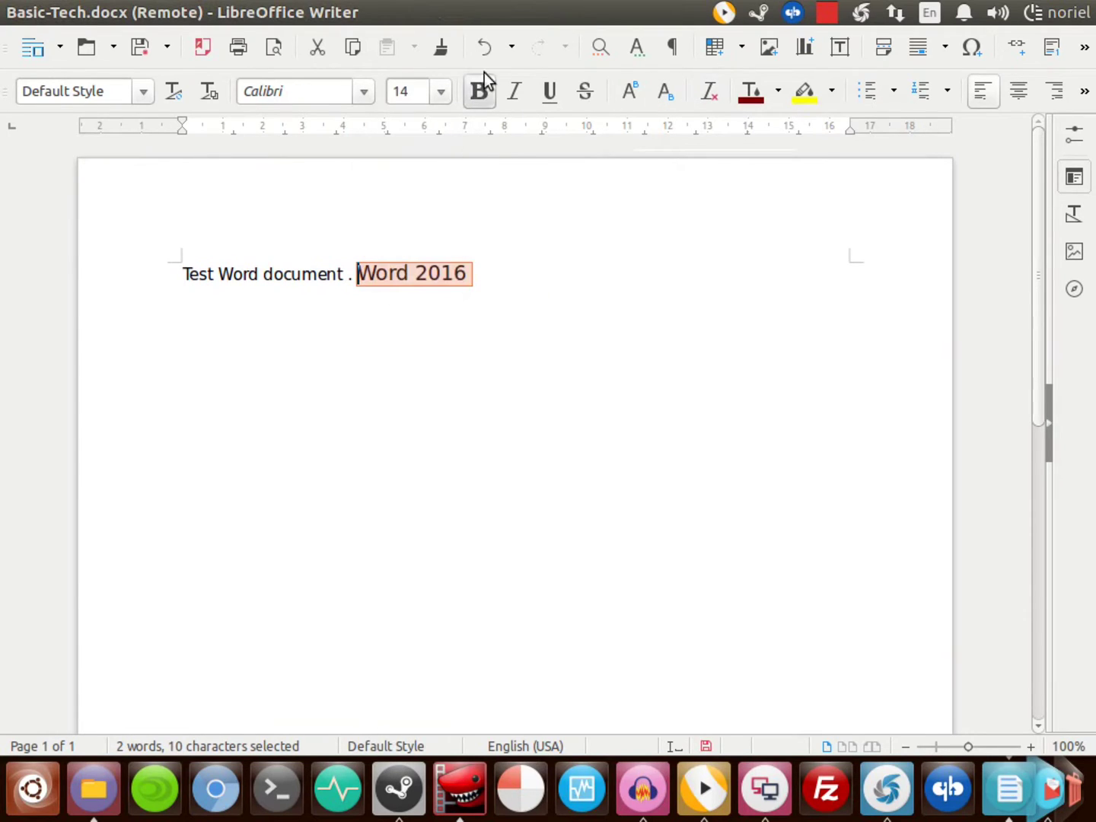
pyautogui.click(527, 94)
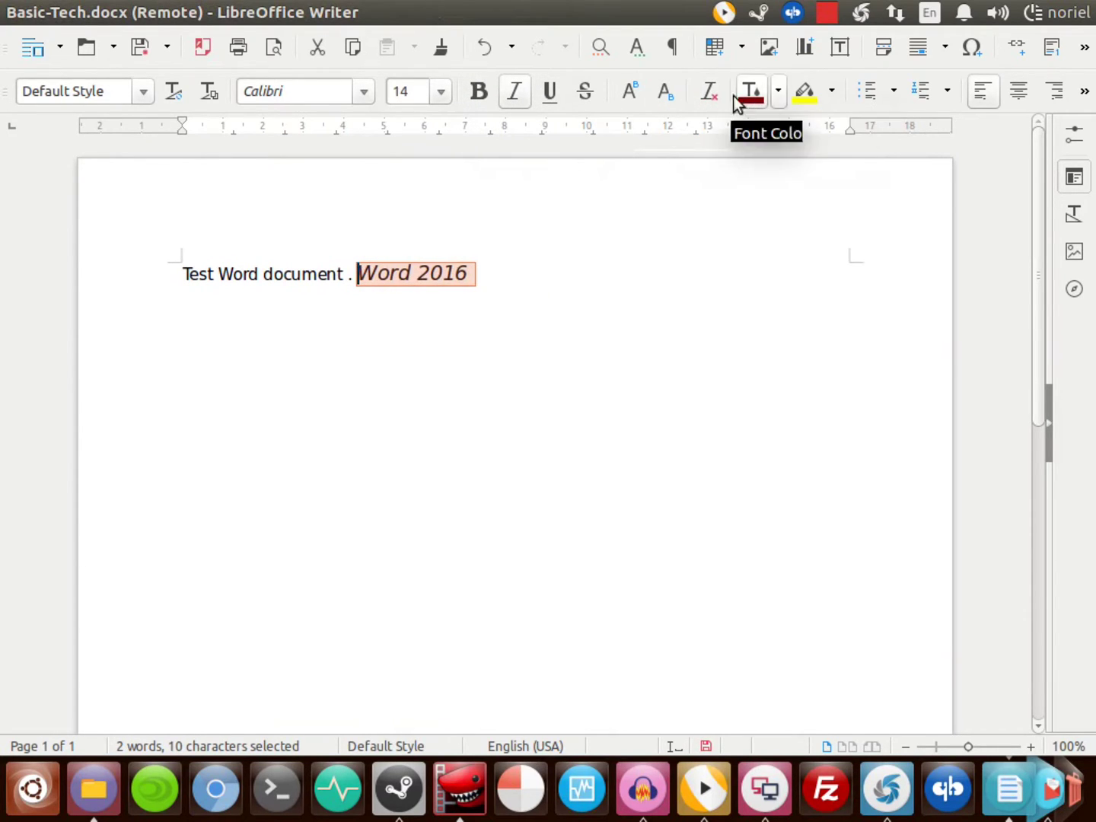
# Step: Colour WORD 2016 blue and apply the Capture it font
pyautogui.click(776, 93)
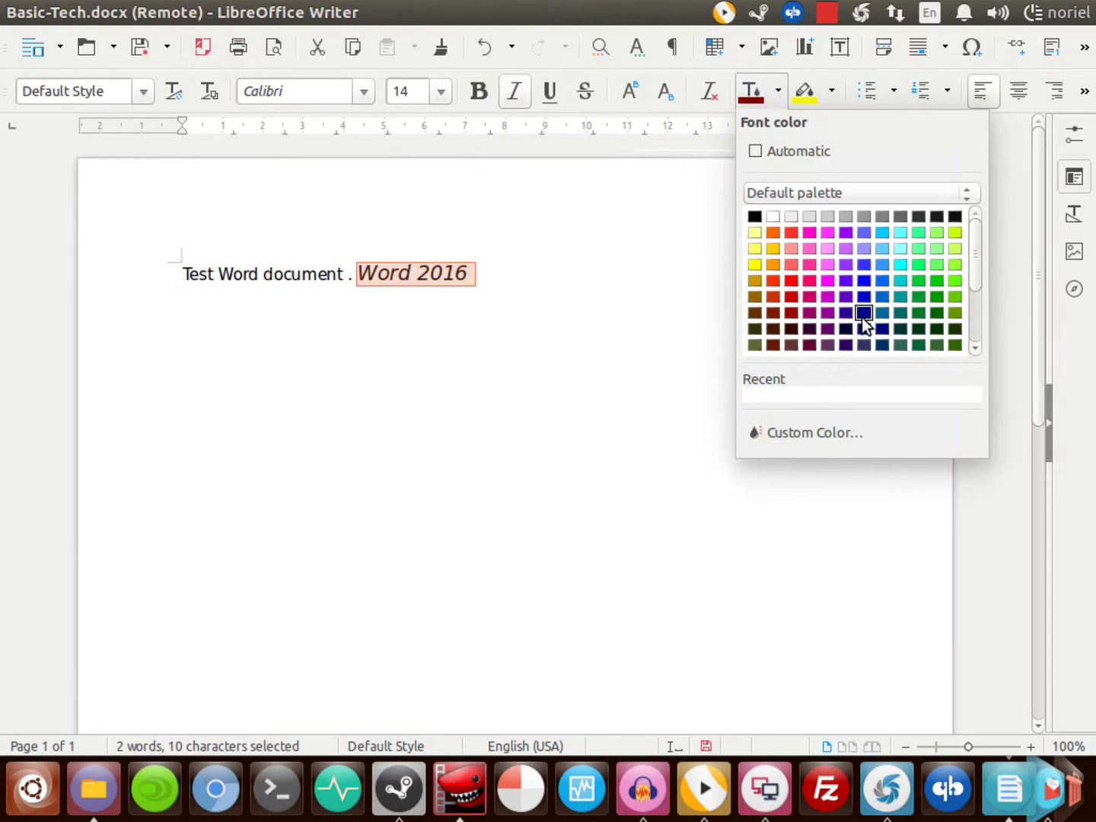
pyautogui.click(865, 312)
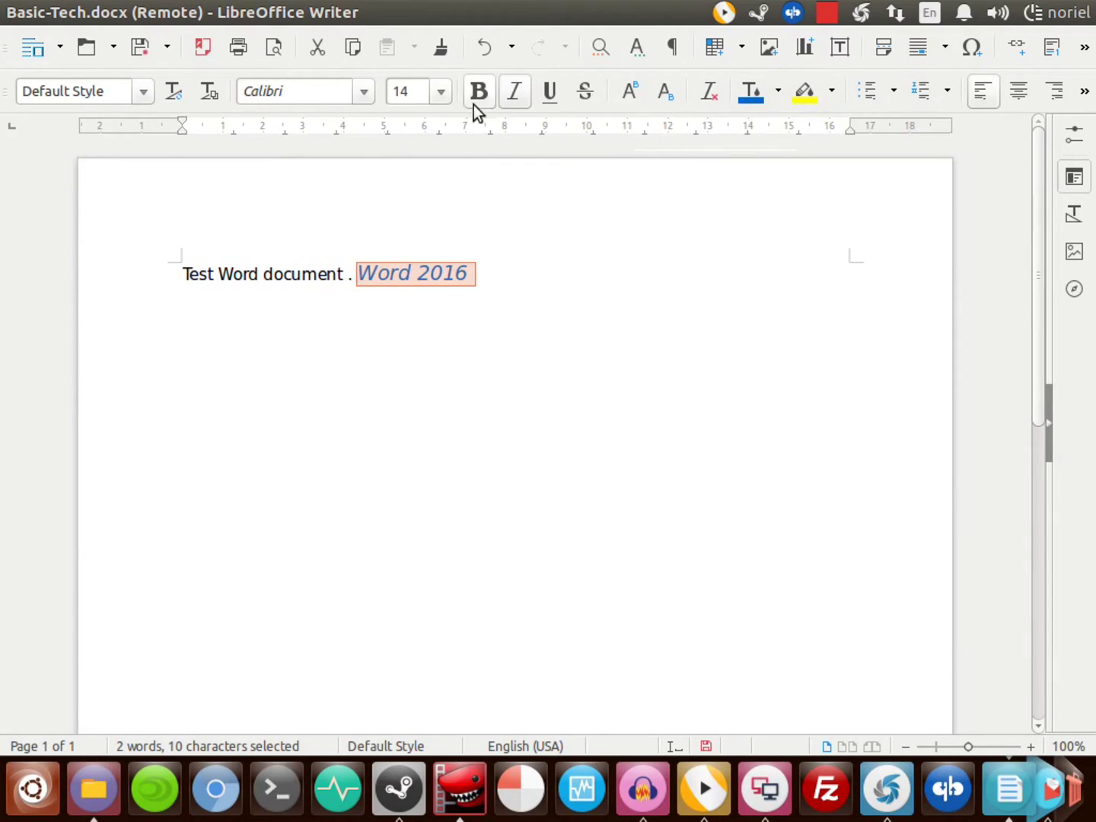
pyautogui.click(365, 90)
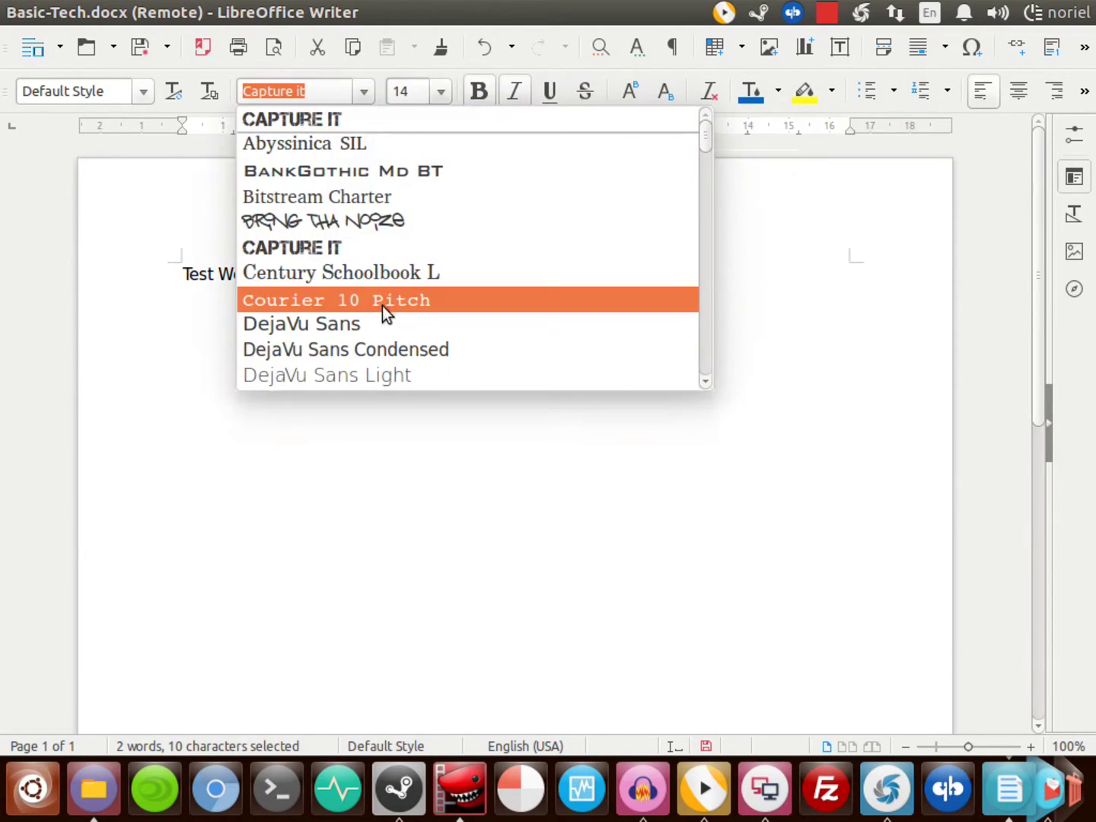
pyautogui.scroll(-4, 321, 255)
pyautogui.scroll(3, 320, 255)
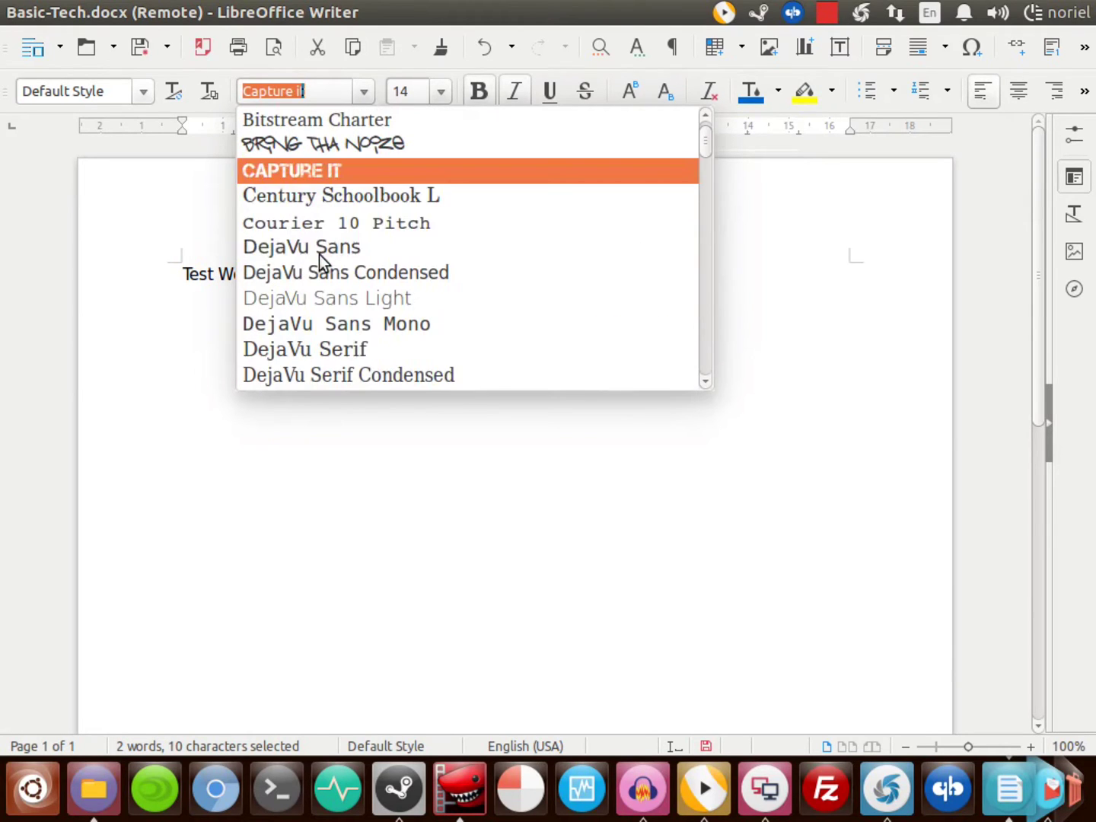
pyautogui.click(285, 172)
pyautogui.click(613, 388)
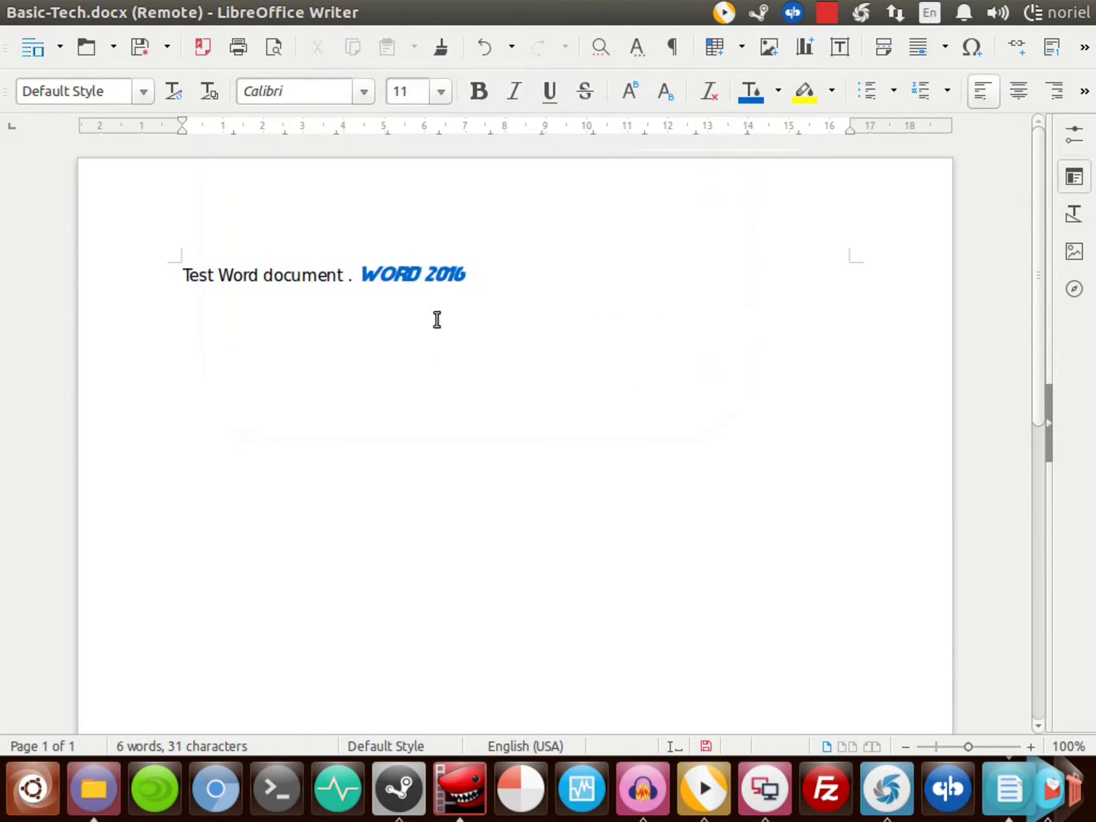
# Step: Save a copy named wordTest in Word 2007-2013 .docx format
pyautogui.click(168, 48)
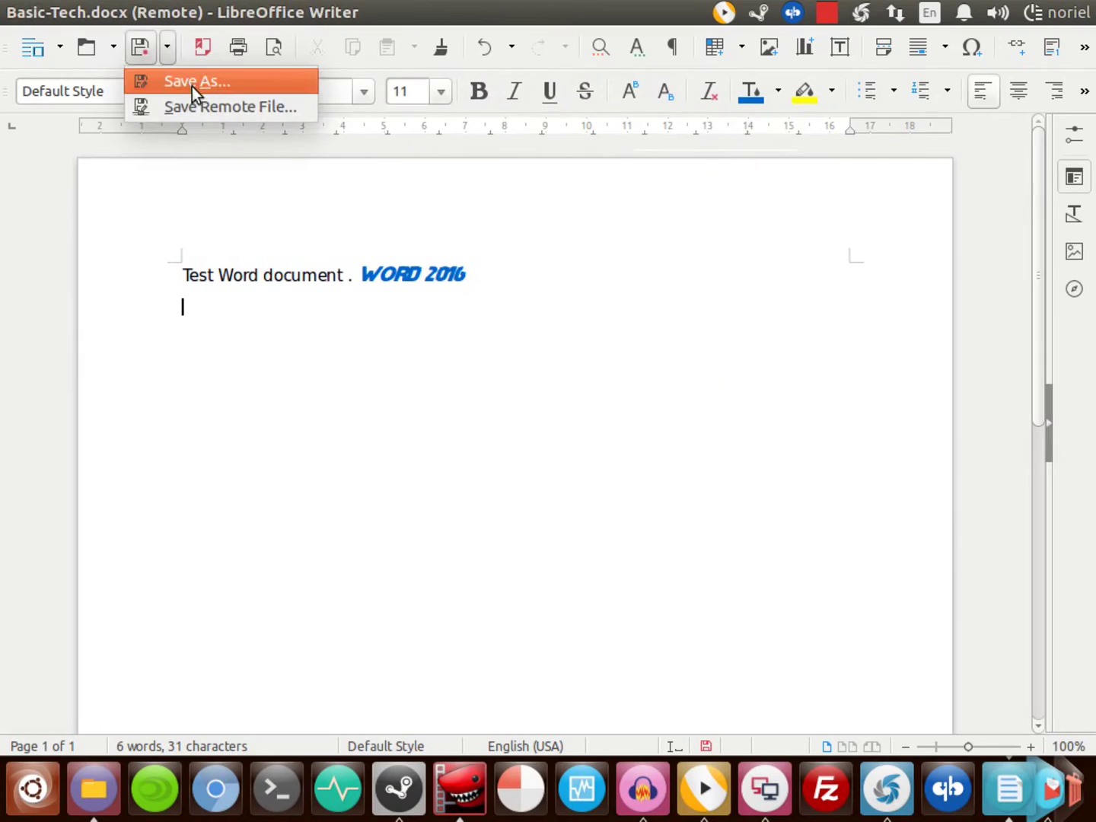
pyautogui.click(192, 82)
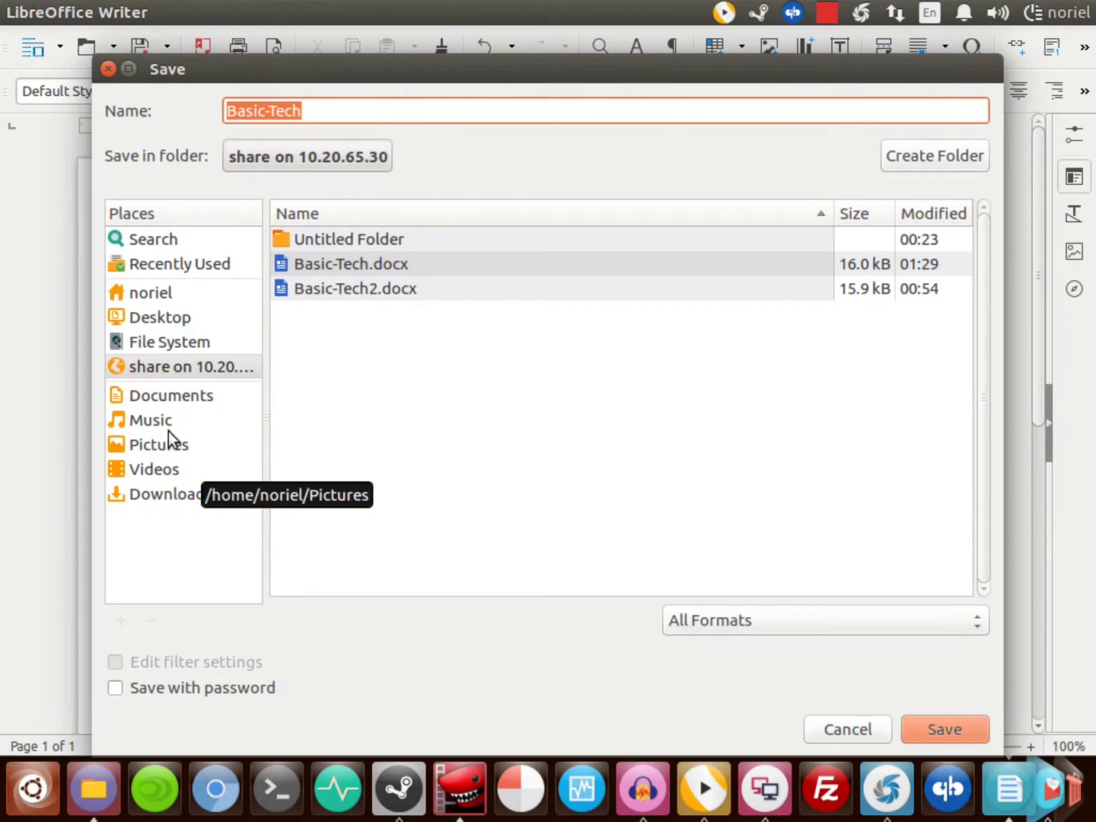
pyautogui.click(535, 446)
pyautogui.click(395, 112)
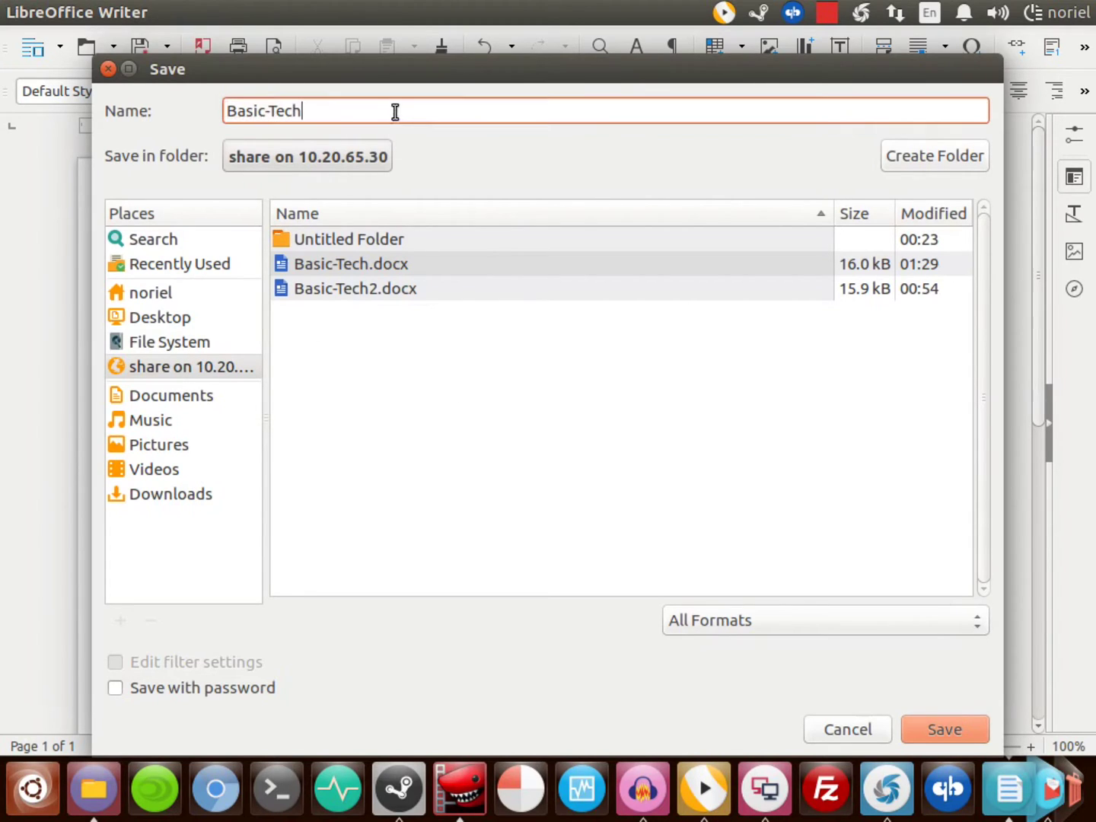
pyautogui.moveTo(348, 110); pyautogui.dragTo(16, 107)
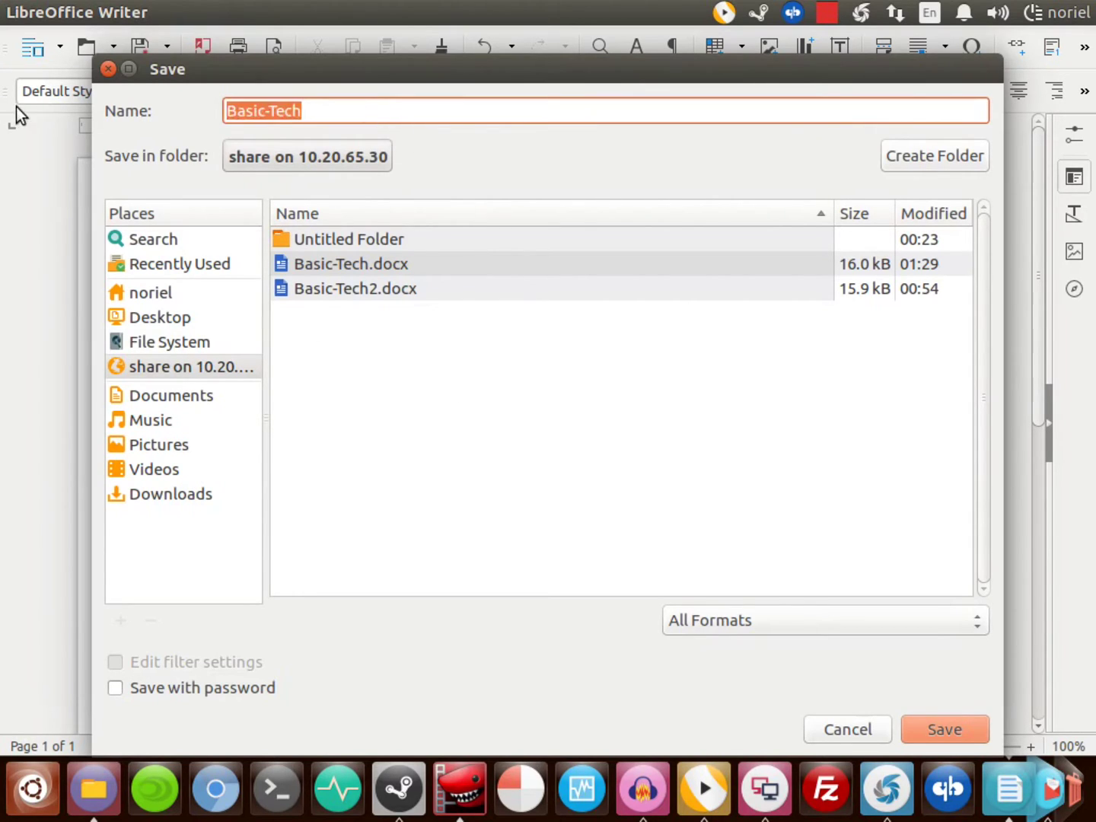
pyautogui.write('wordTest')
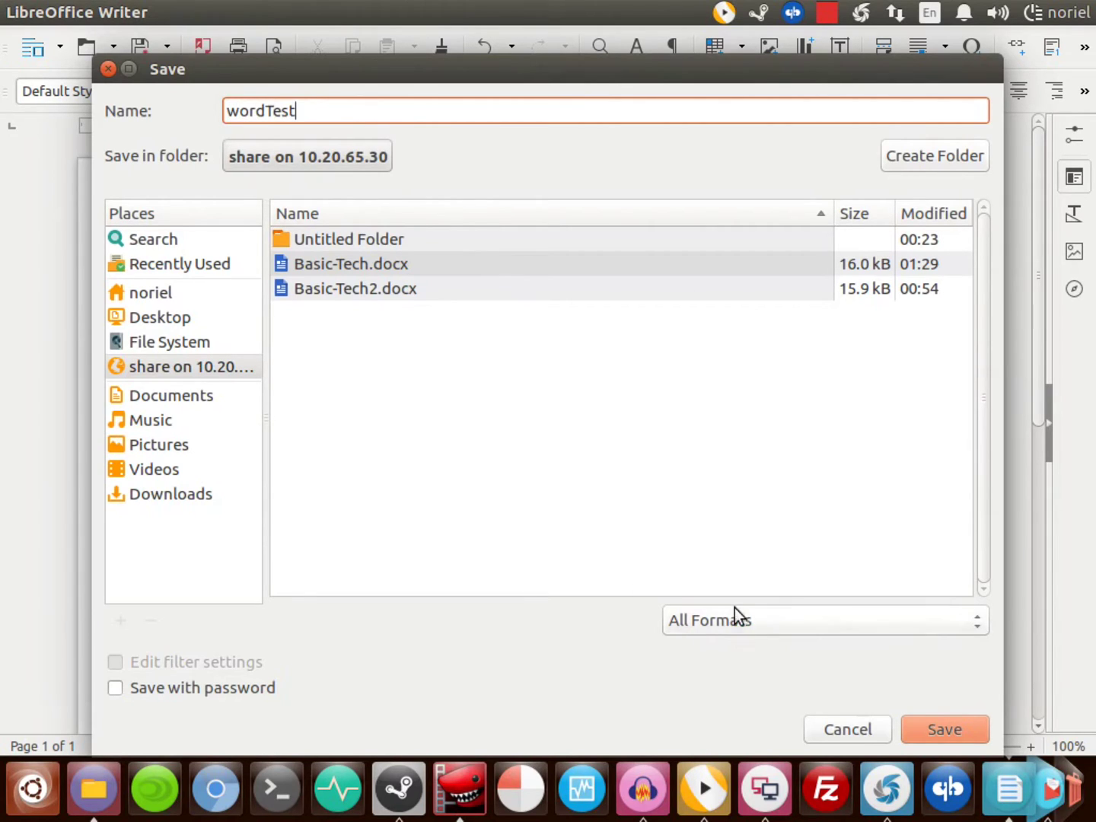
pyautogui.click(734, 609)
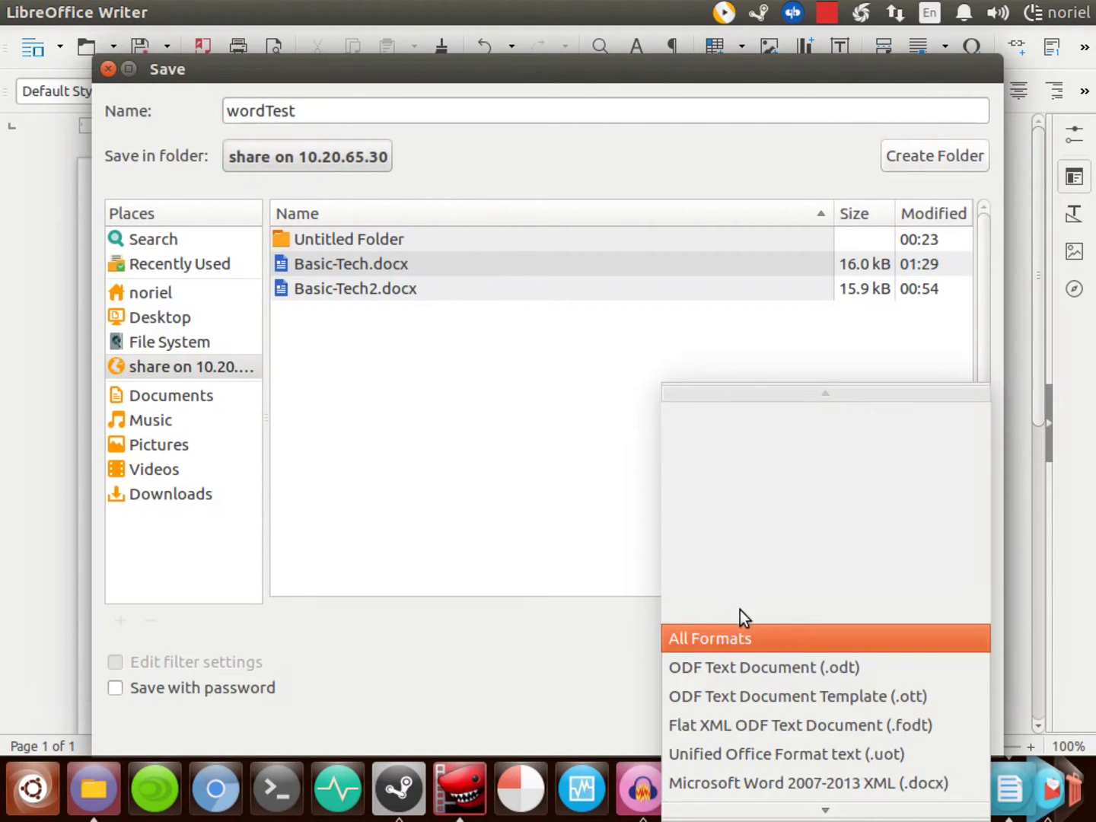
pyautogui.click(826, 769)
pyautogui.click(946, 731)
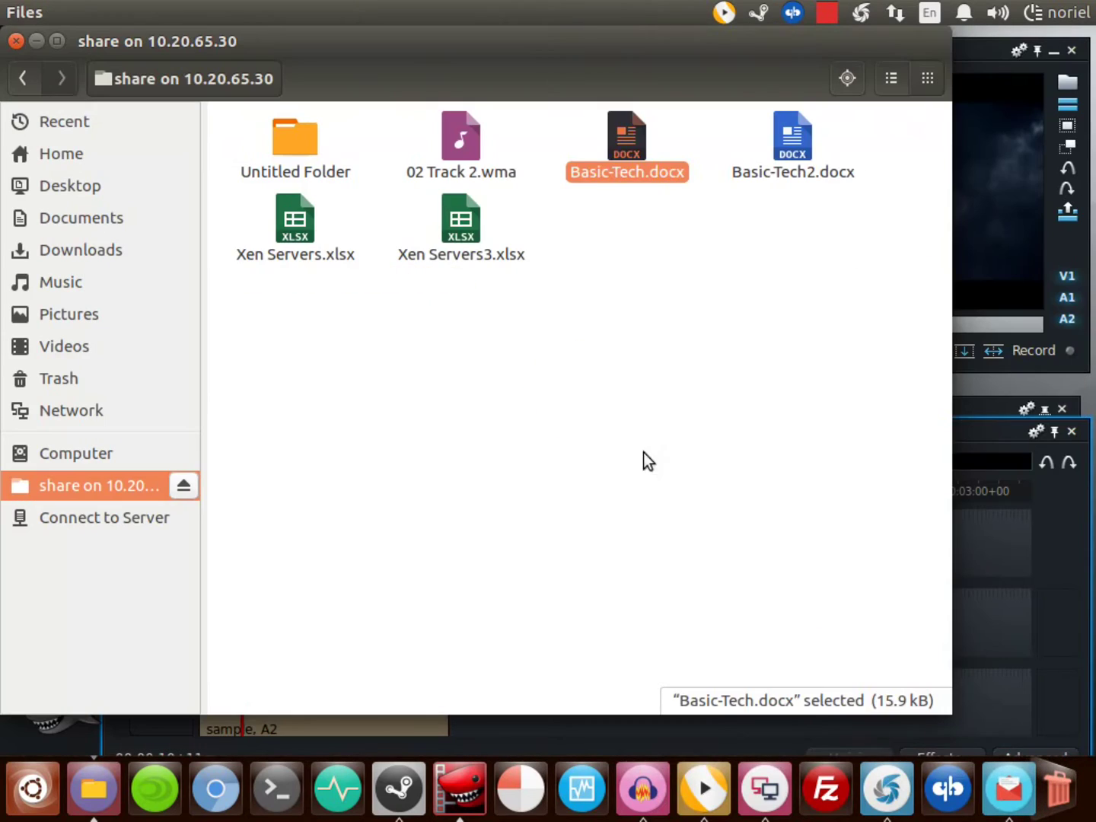
# Step: Refresh the share folder so wordTest.docx appears in the listing
pyautogui.click(692, 271)
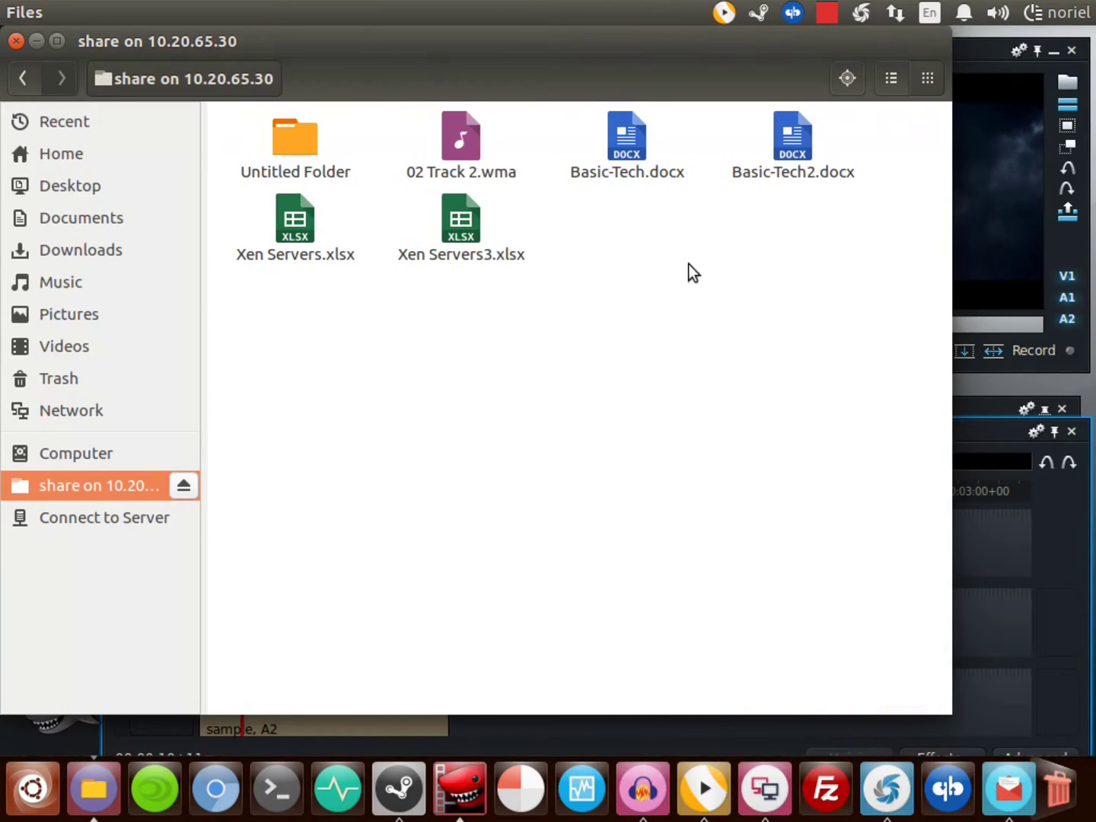
pyautogui.rightClick(551, 328)
pyautogui.click(478, 398)
pyautogui.hotkey('ctrl', 'r')
# Step: Open wordTest.docx to verify it, quit Writer, and open Xen Servers.xlsx in Calc
pyautogui.doubleClick(308, 227)
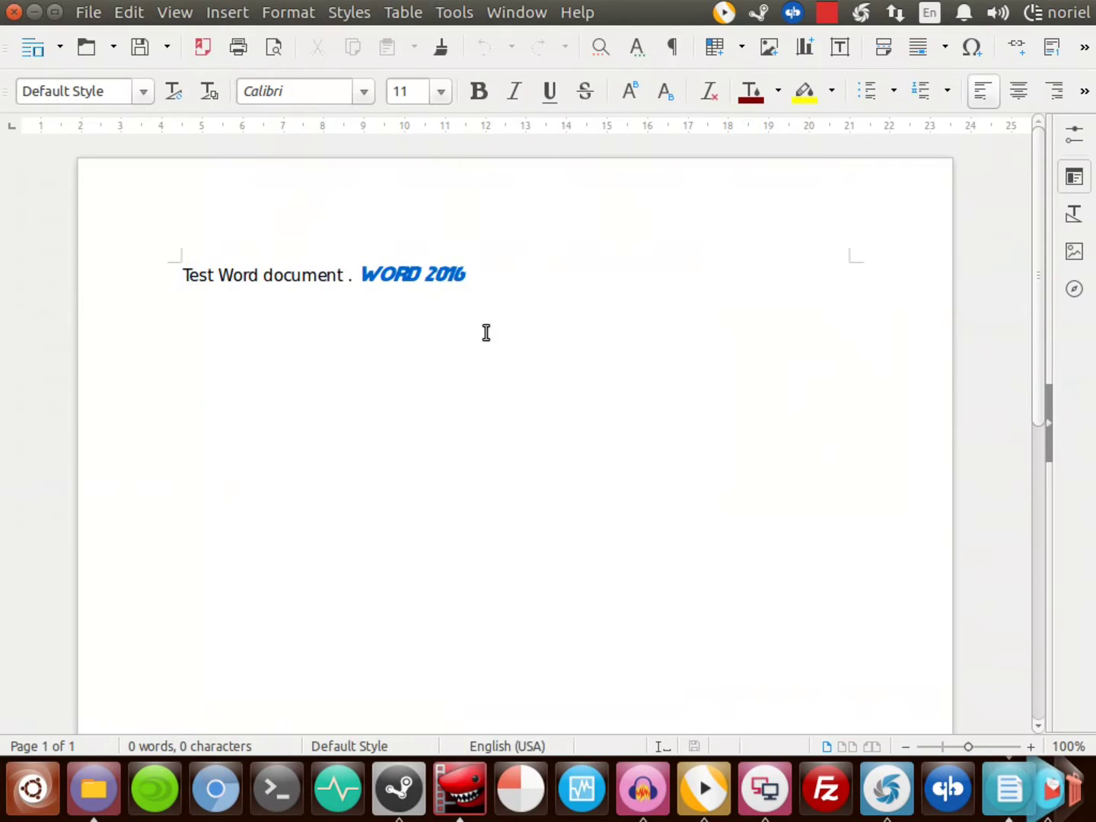
pyautogui.click(586, 304)
pyautogui.hotkey('ctrl', 'q')
pyautogui.doubleClick(470, 222)
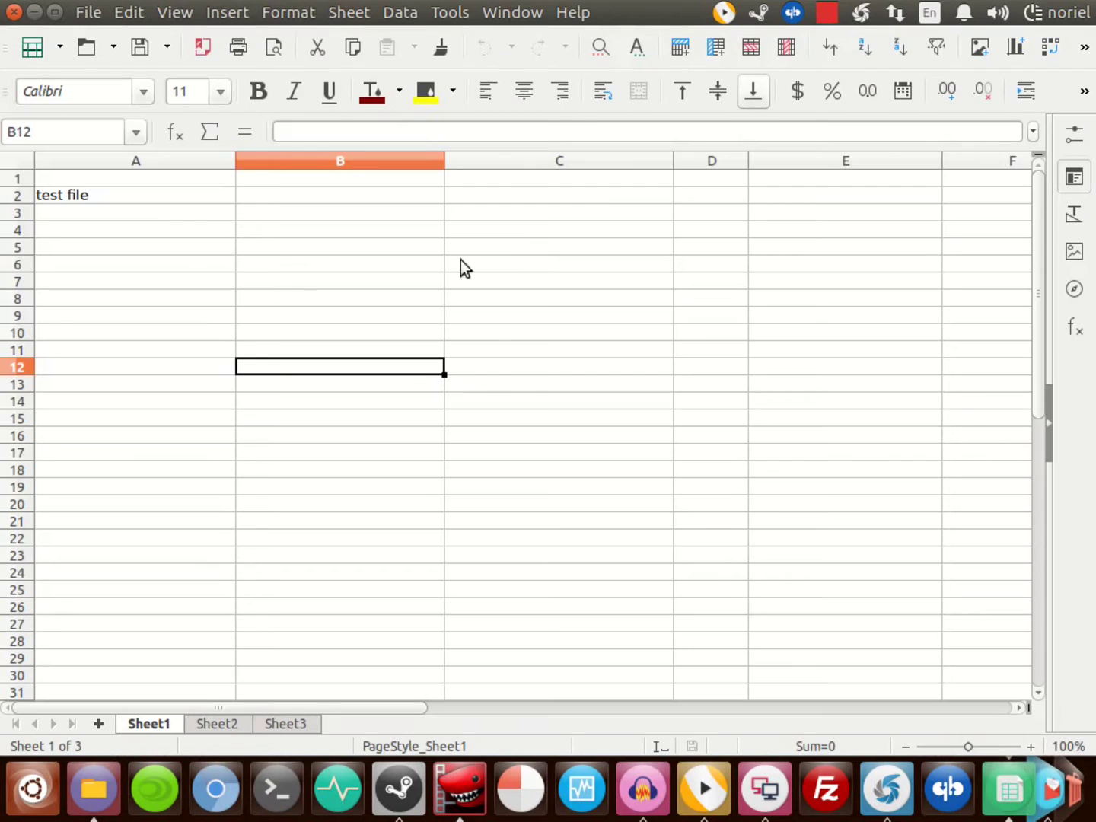
# Step: Enter 'tertgas' in cell A2 and 'dg' in cell A5
pyautogui.click(154, 200)
pyautogui.write('tertgas')
pyautogui.click(150, 249)
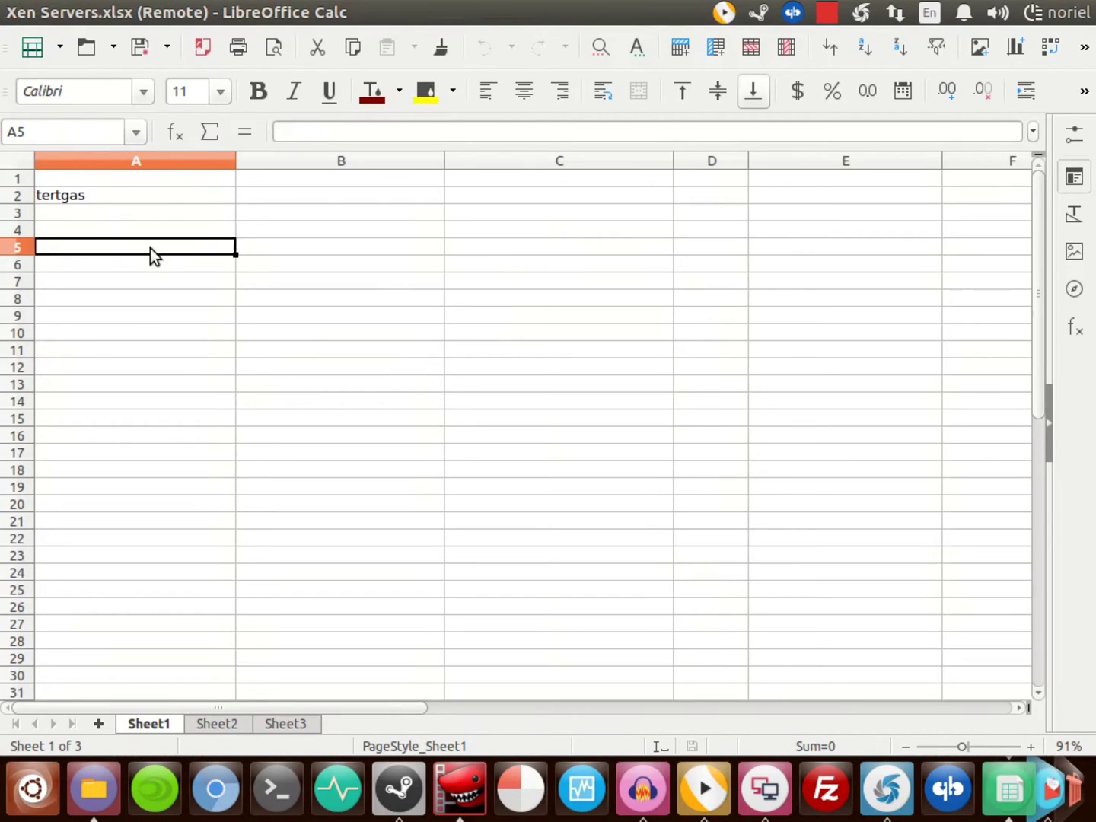
pyautogui.write('dg')
# Step: Save the sheet as excelTest in Excel 2007-2013 .xlsx format on the share, confirming the format
pyautogui.click(167, 48)
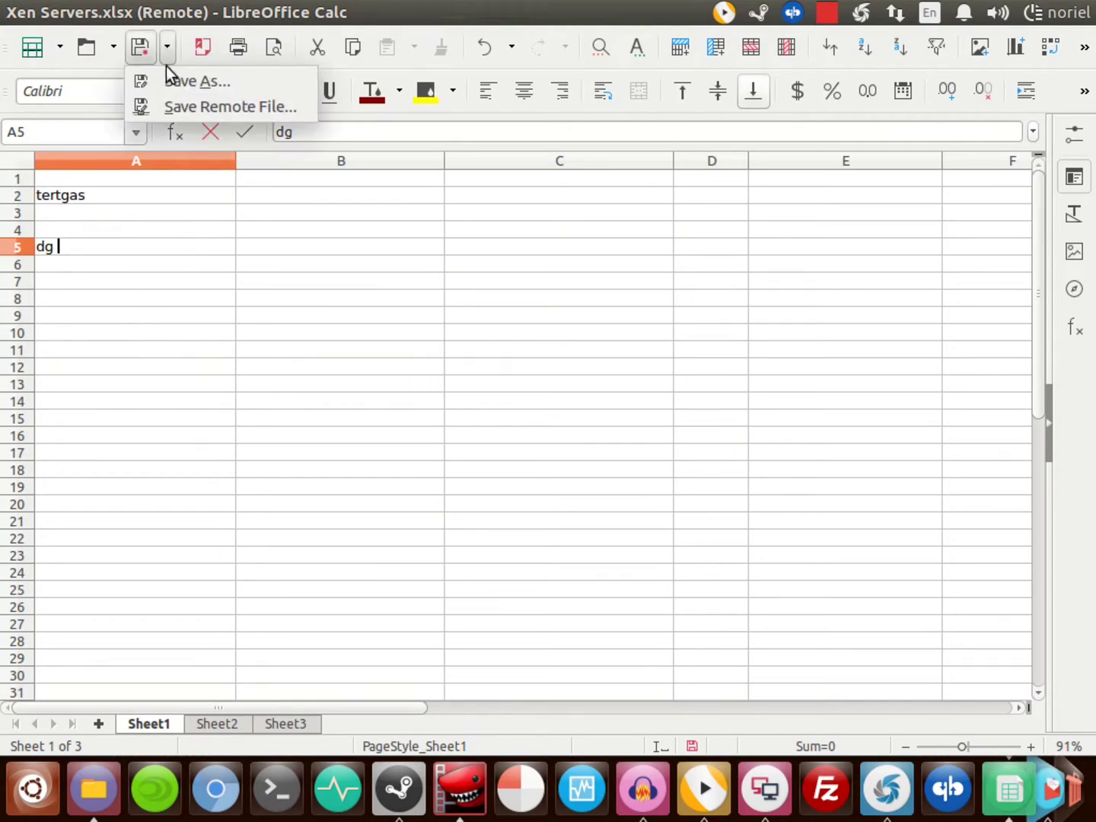
pyautogui.click(179, 80)
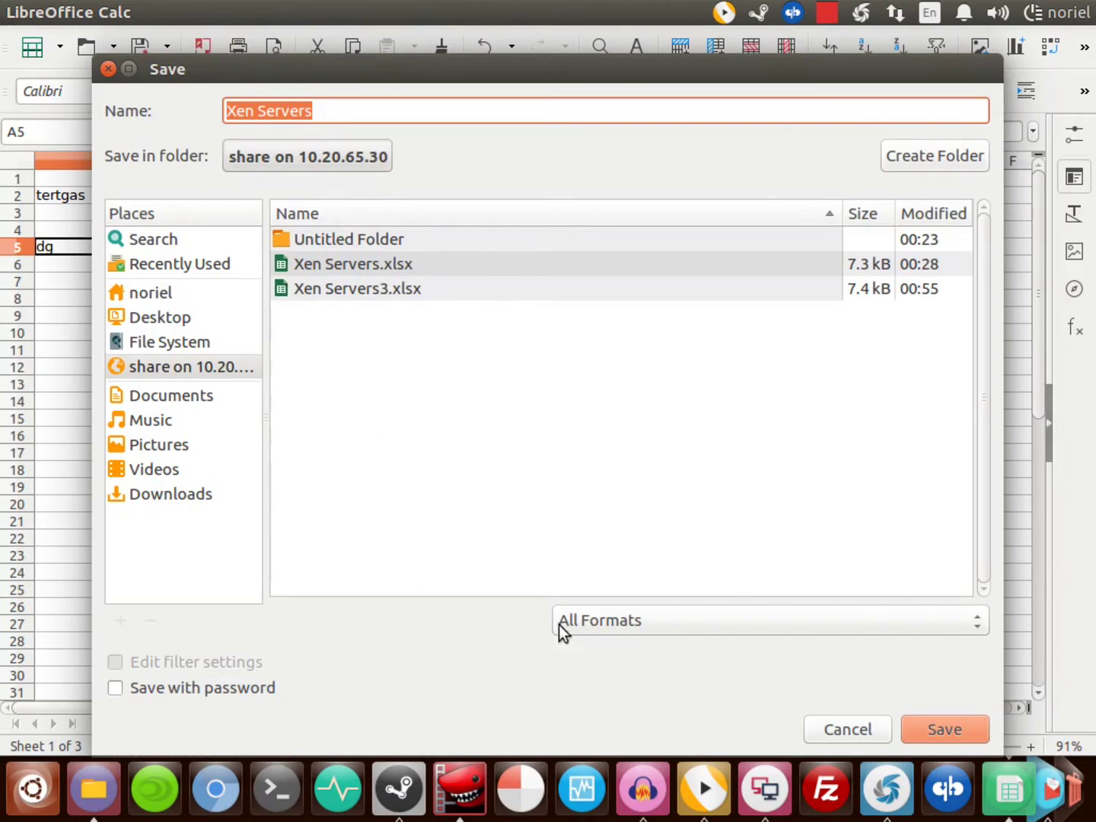
pyautogui.click(327, 112)
pyautogui.hotkey('ctrl', 'a')
pyautogui.write('ex')
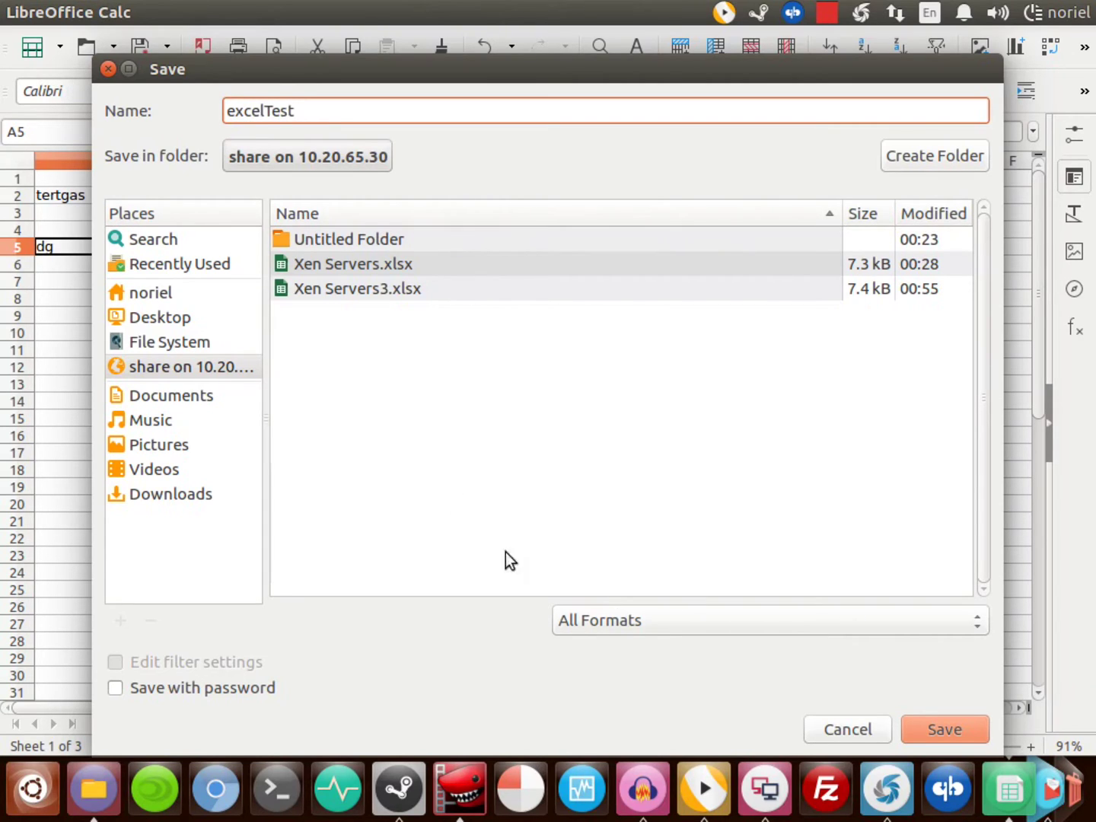
pyautogui.click(656, 621)
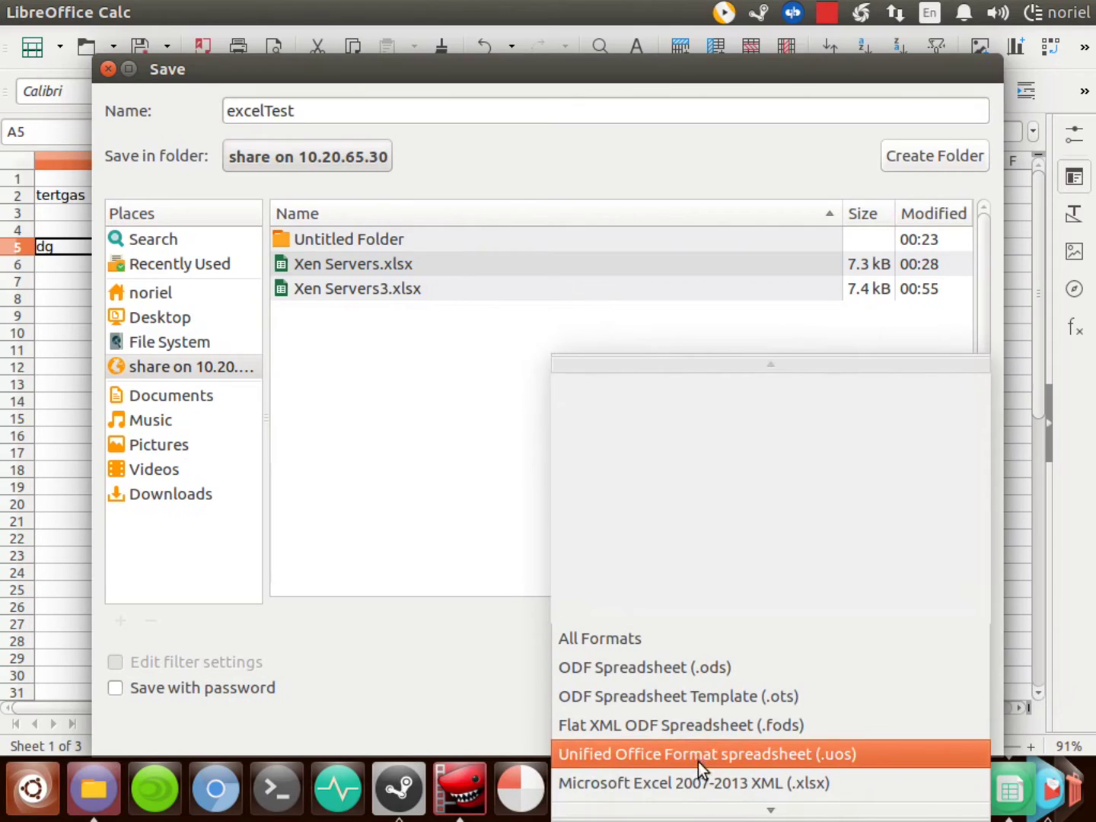
pyautogui.scroll(-5, 731, 743)
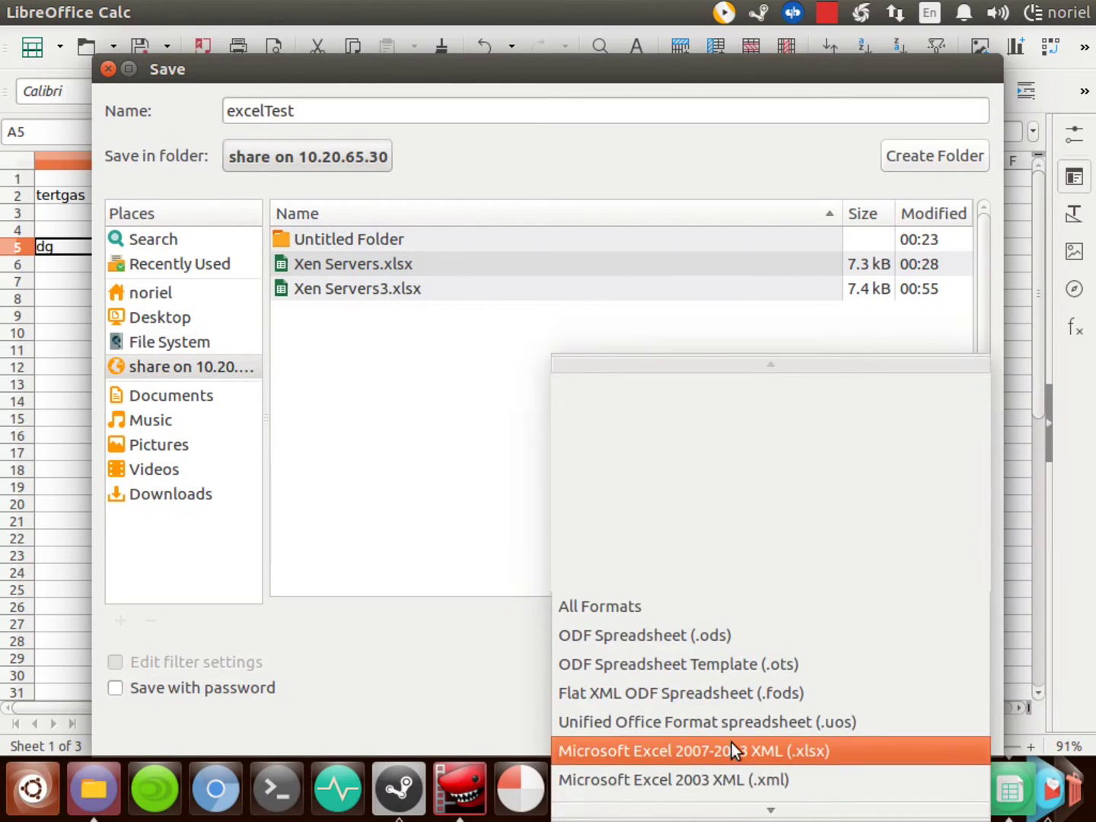
pyautogui.scroll(1, 733, 744)
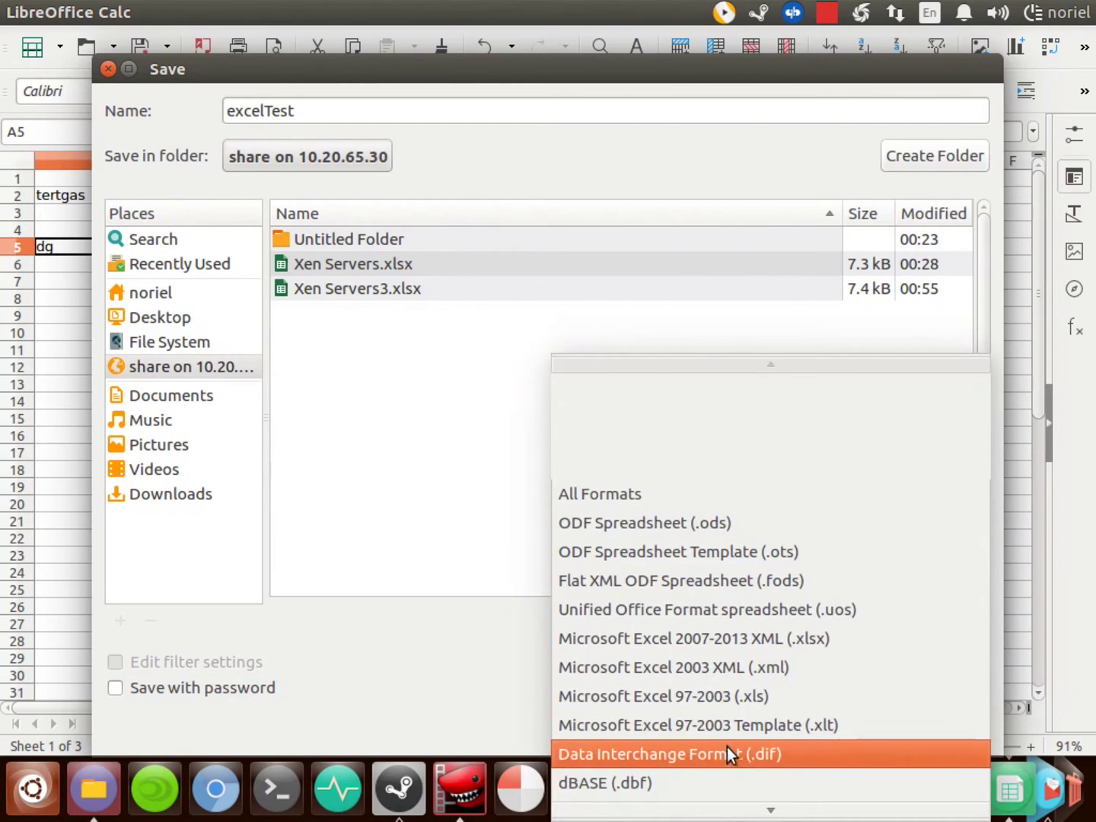
pyautogui.scroll(-4, 715, 621)
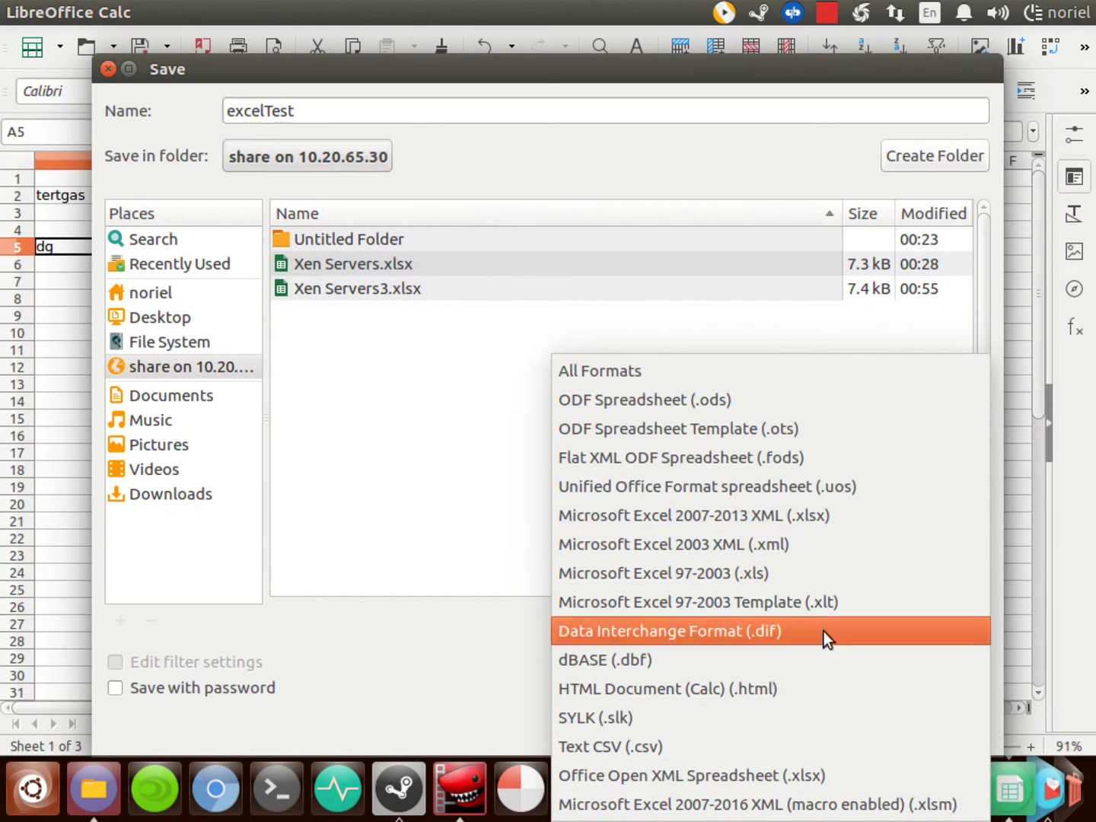
pyautogui.click(747, 514)
pyautogui.click(937, 725)
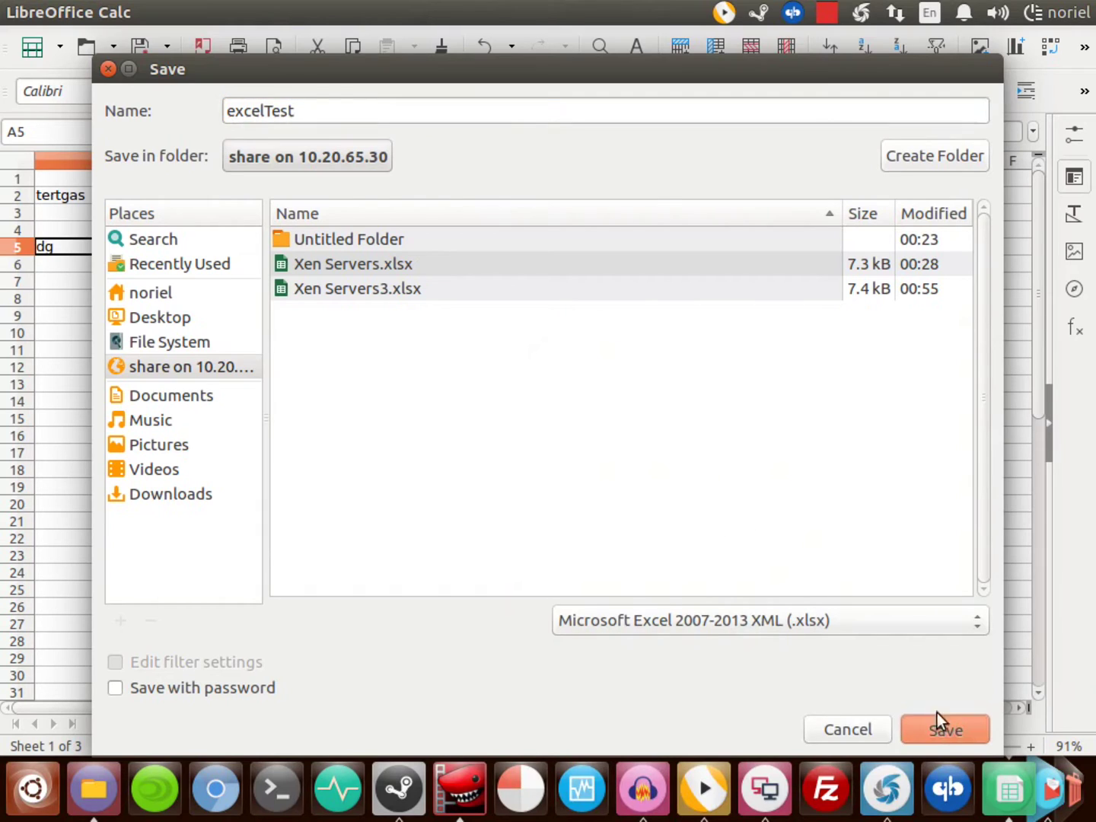
pyautogui.click(531, 387)
# Step: Verify excelTest.xlsx reopens from the share, then quit Calc and return to Shutter
pyautogui.hotkey('ctrl', 'q')
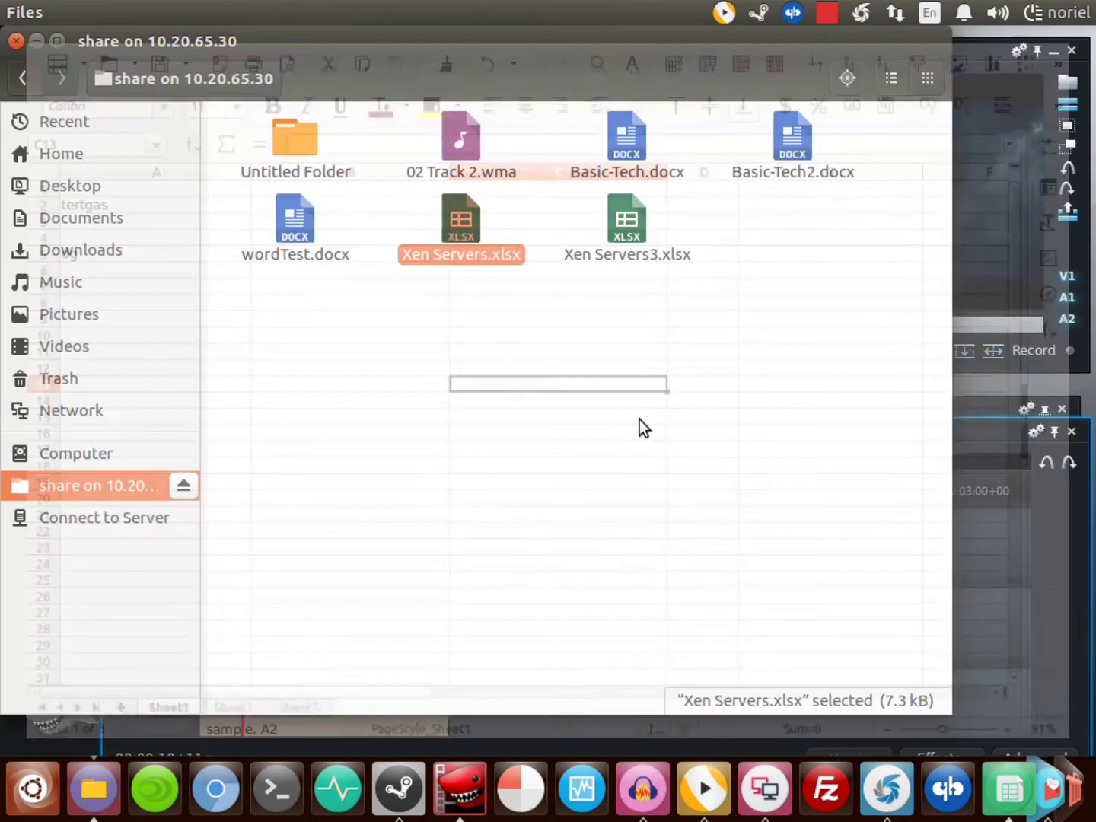
pyautogui.click(640, 425)
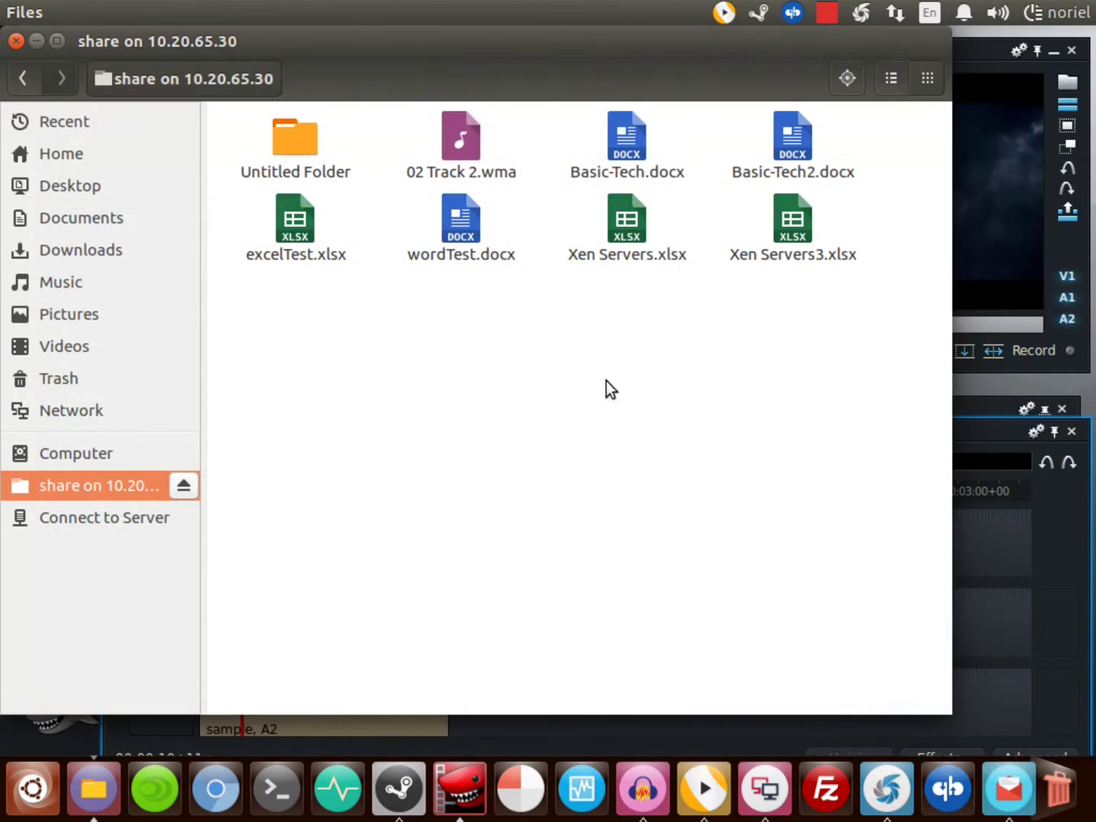
pyautogui.doubleClick(301, 238)
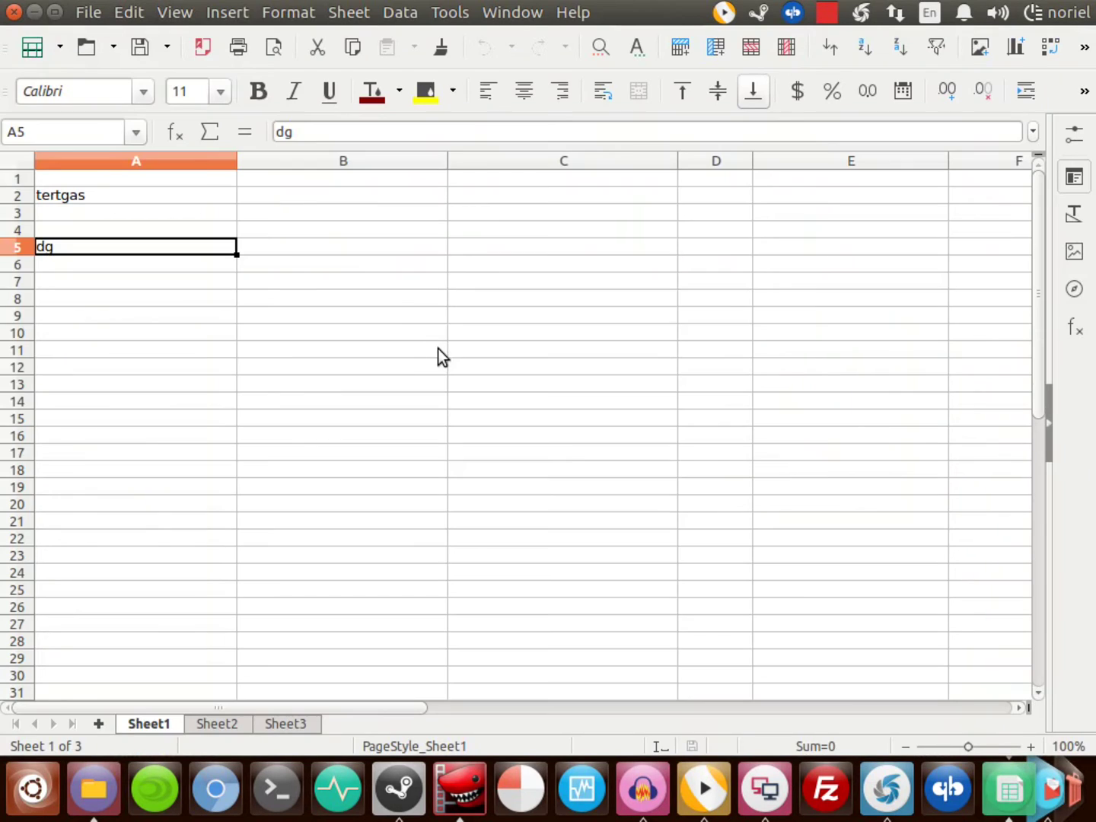
pyautogui.click(397, 335)
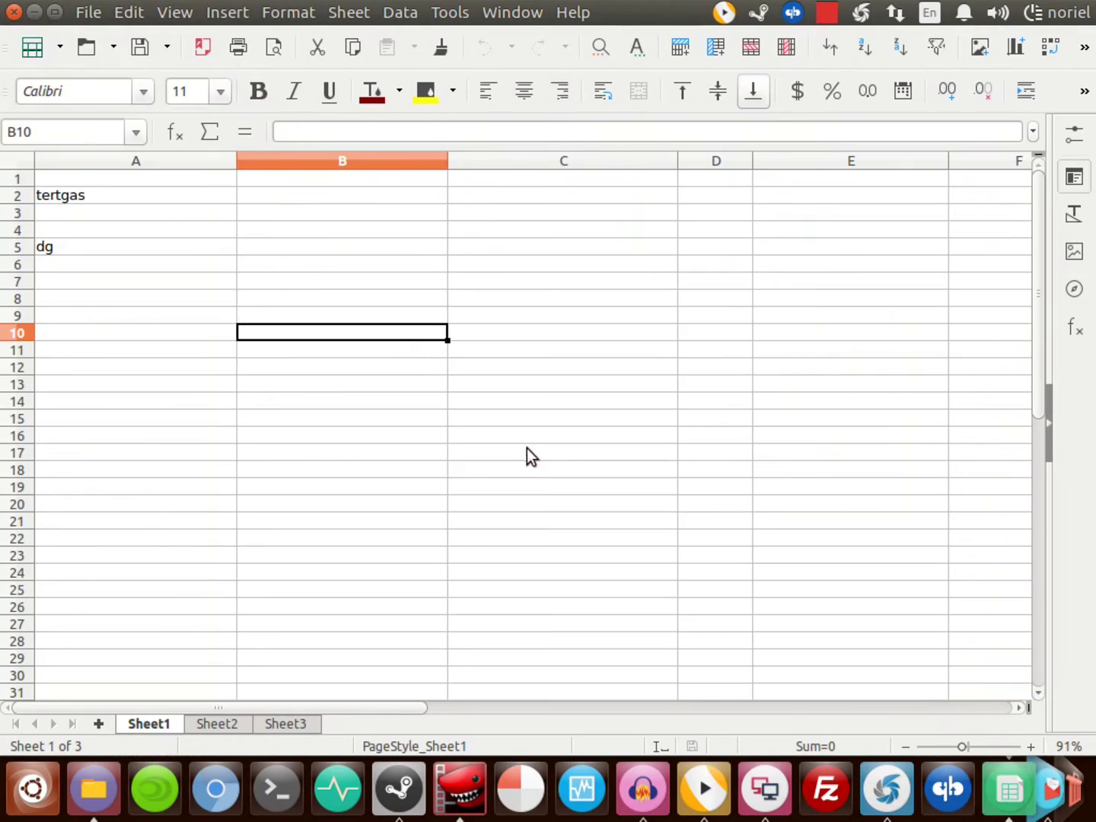
pyautogui.hotkey('ctrl', 'q')
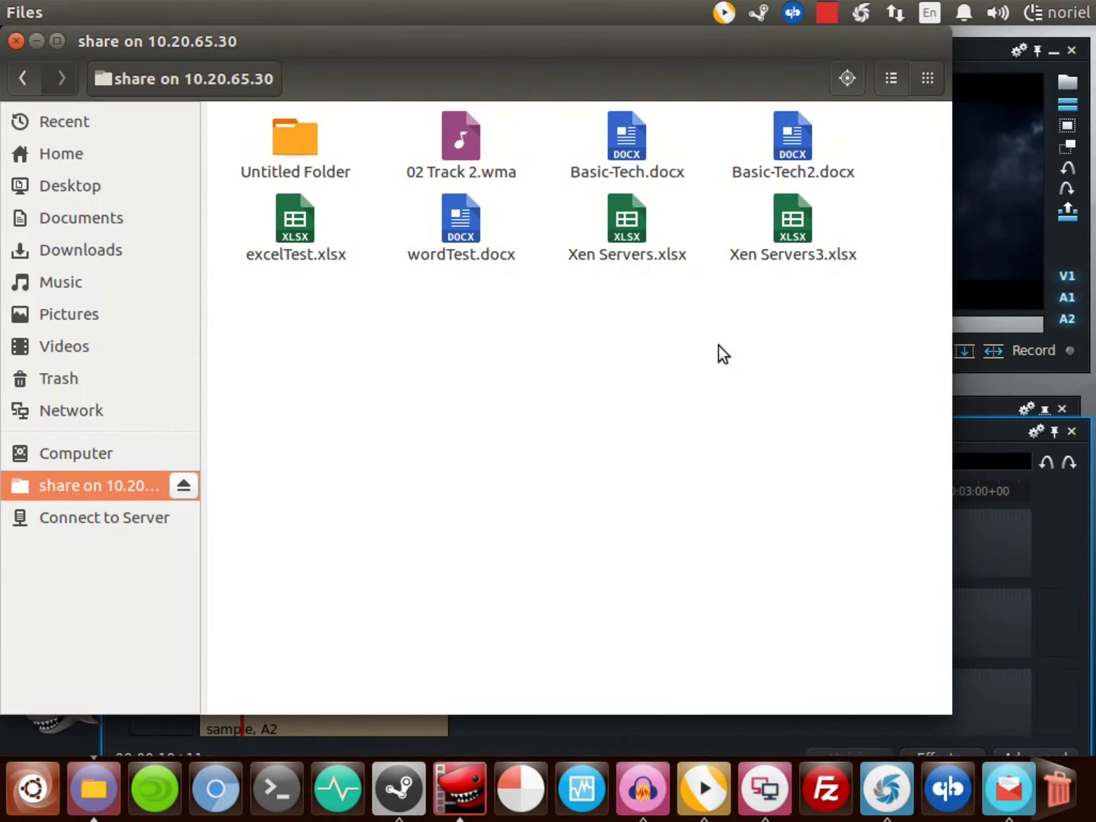
pyautogui.click(888, 791)
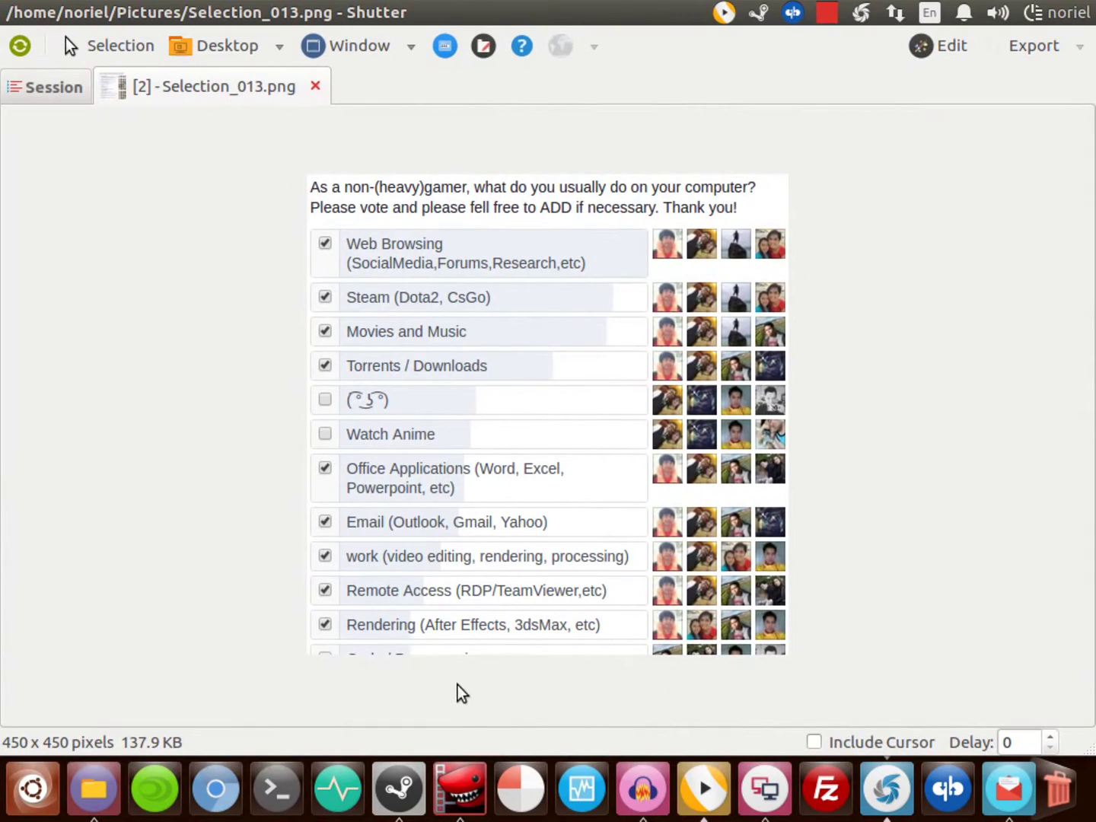
# Step: Launch Chromium from the launcher
pyautogui.click(231, 796)
# Step: View Evolution's Inbox with its 884 unread messages, then return to Shutter
pyautogui.click(1014, 793)
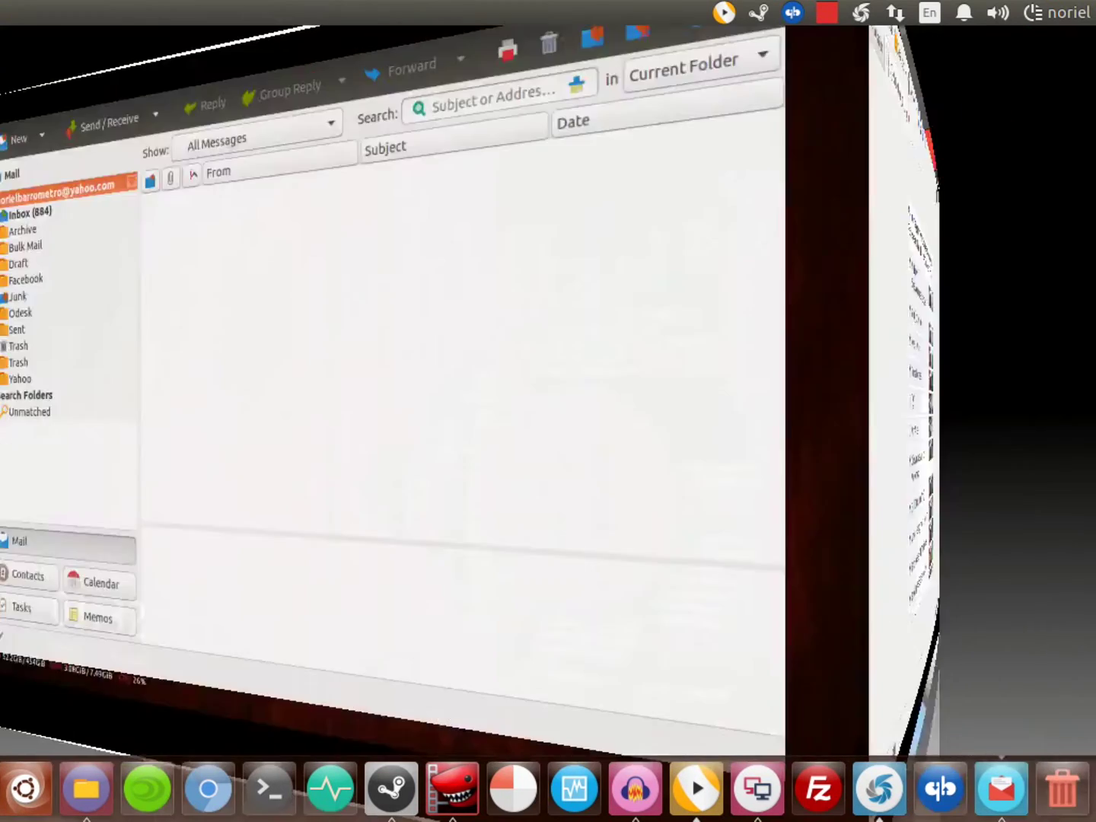
pyautogui.click(61, 155)
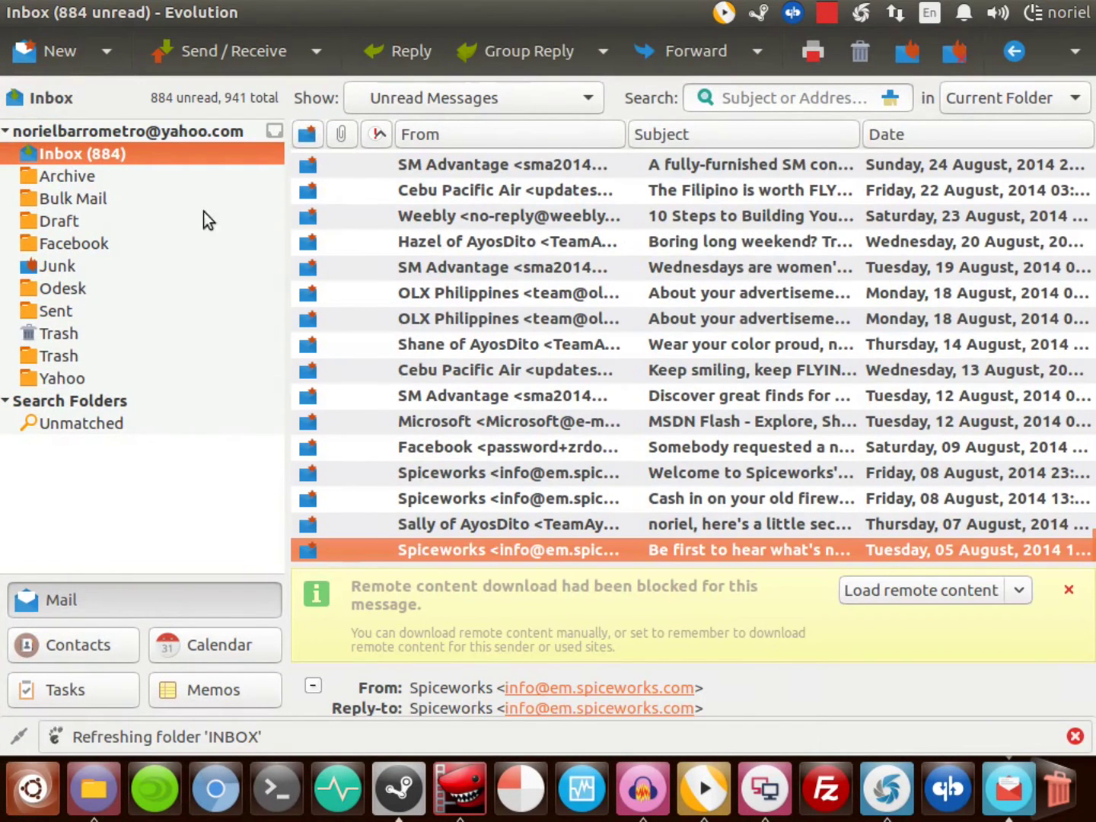
pyautogui.click(152, 136)
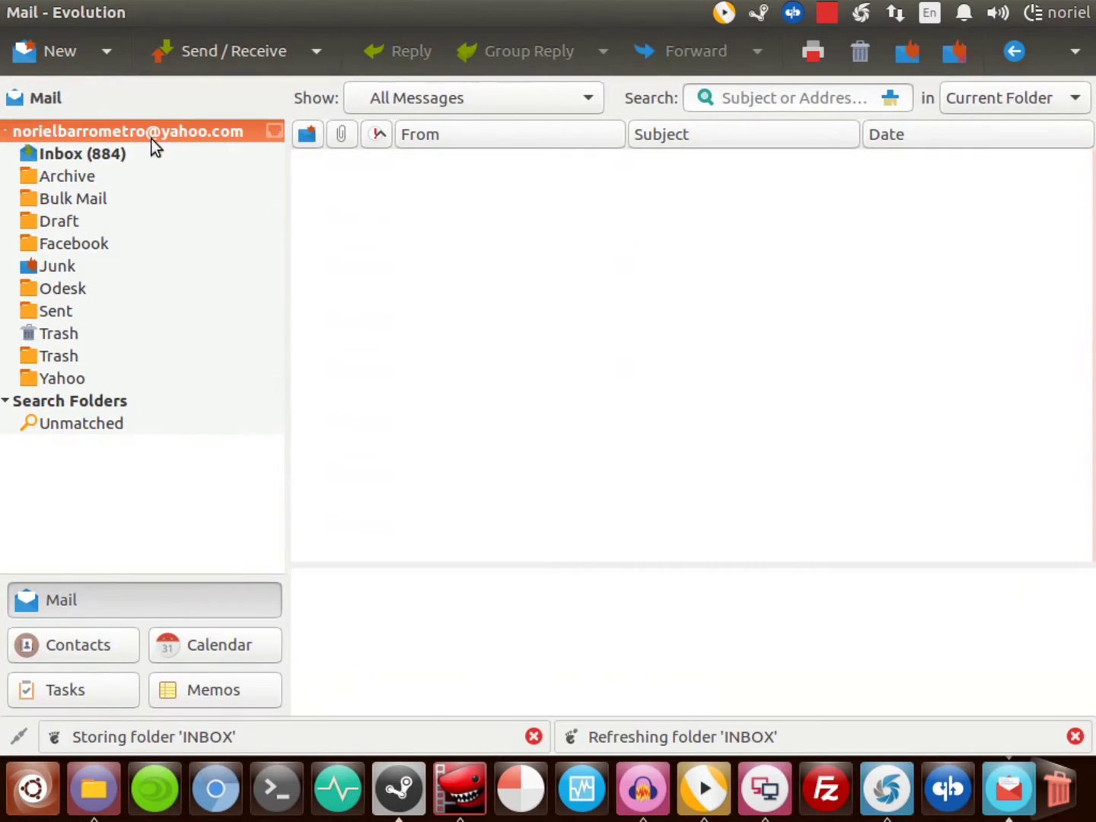
pyautogui.click(73, 158)
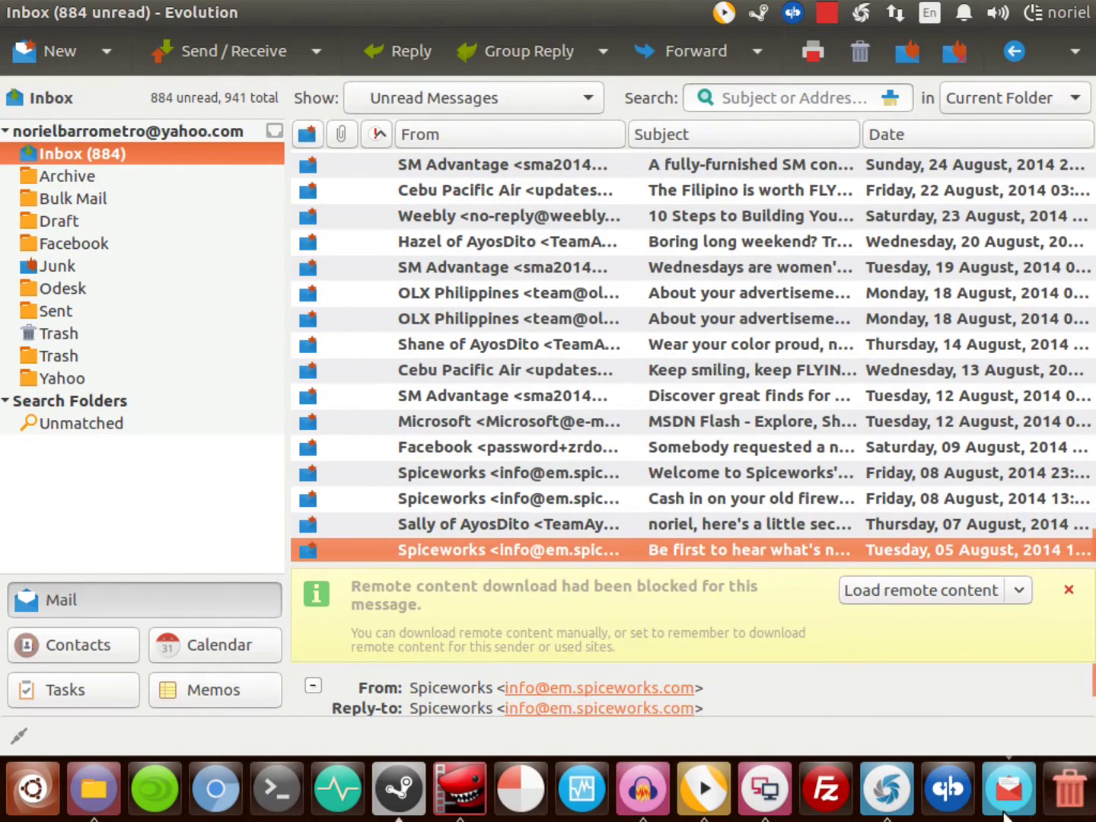
pyautogui.click(899, 798)
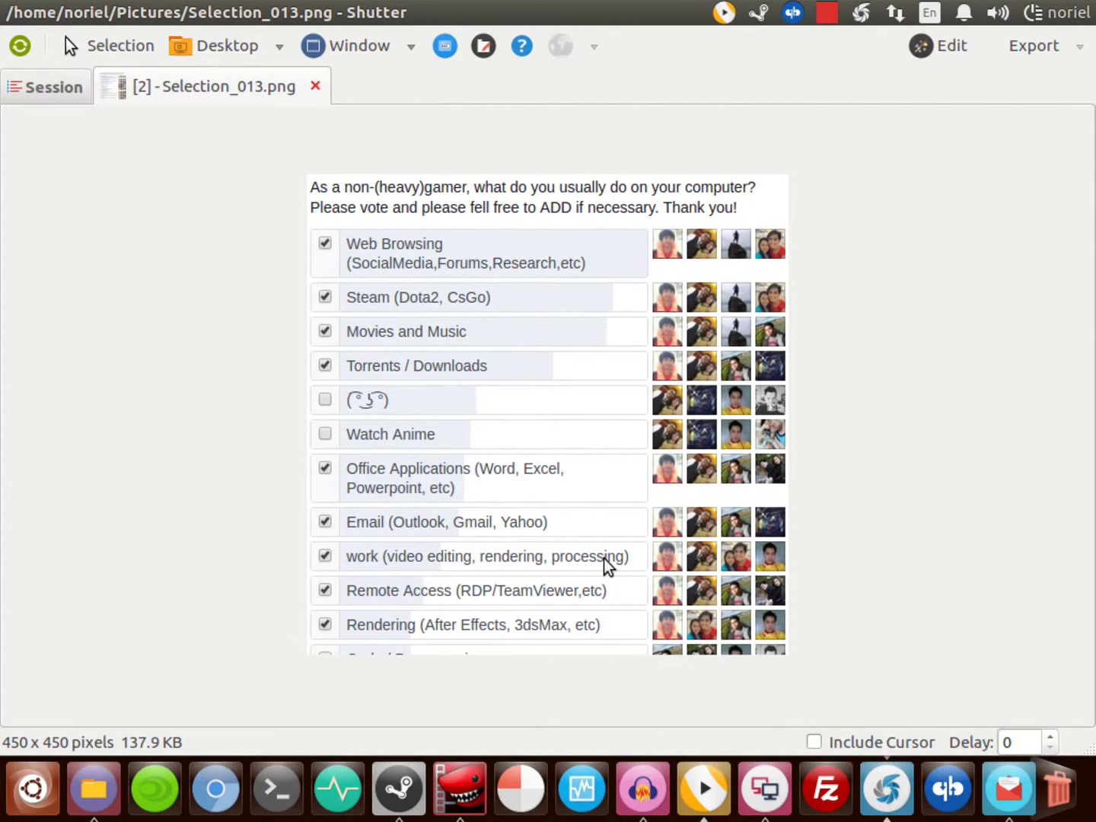
# Step: Rotate to the neighbouring workspace and close the Files window
pyautogui.hotkey('ctrl', 'alt', 'Left')
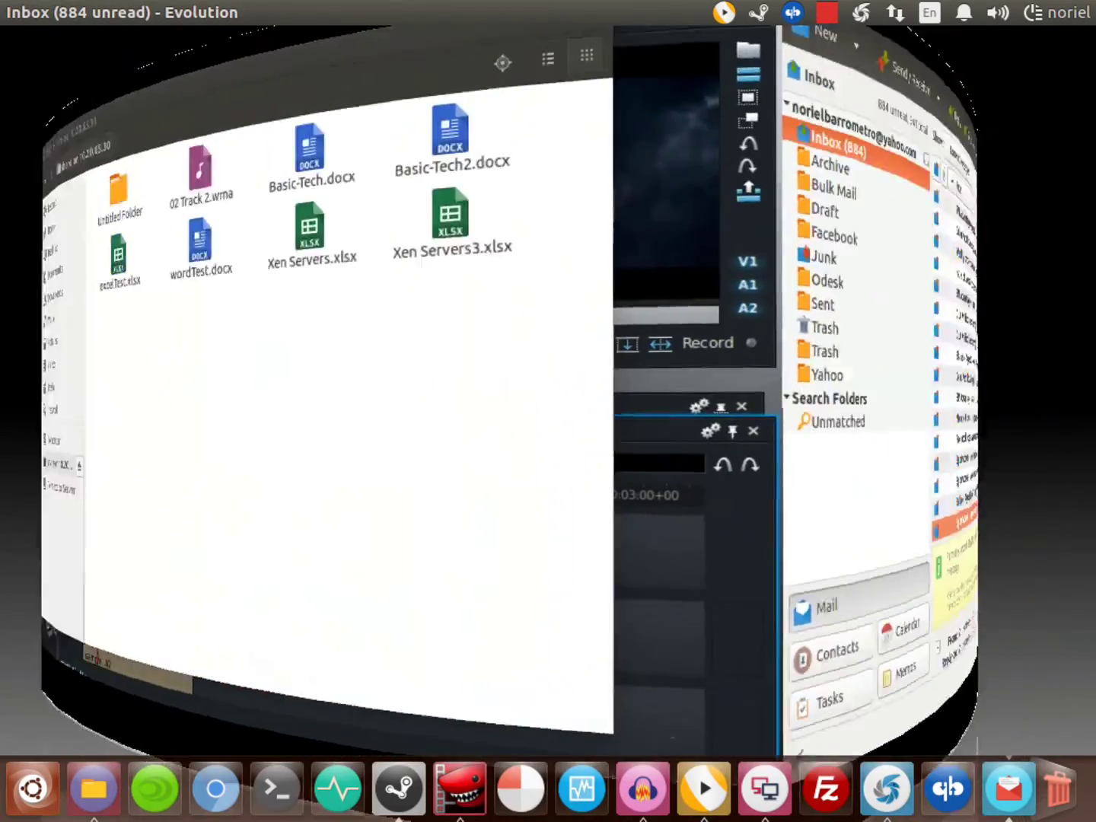
pyautogui.hotkey('ctrl', 'w')
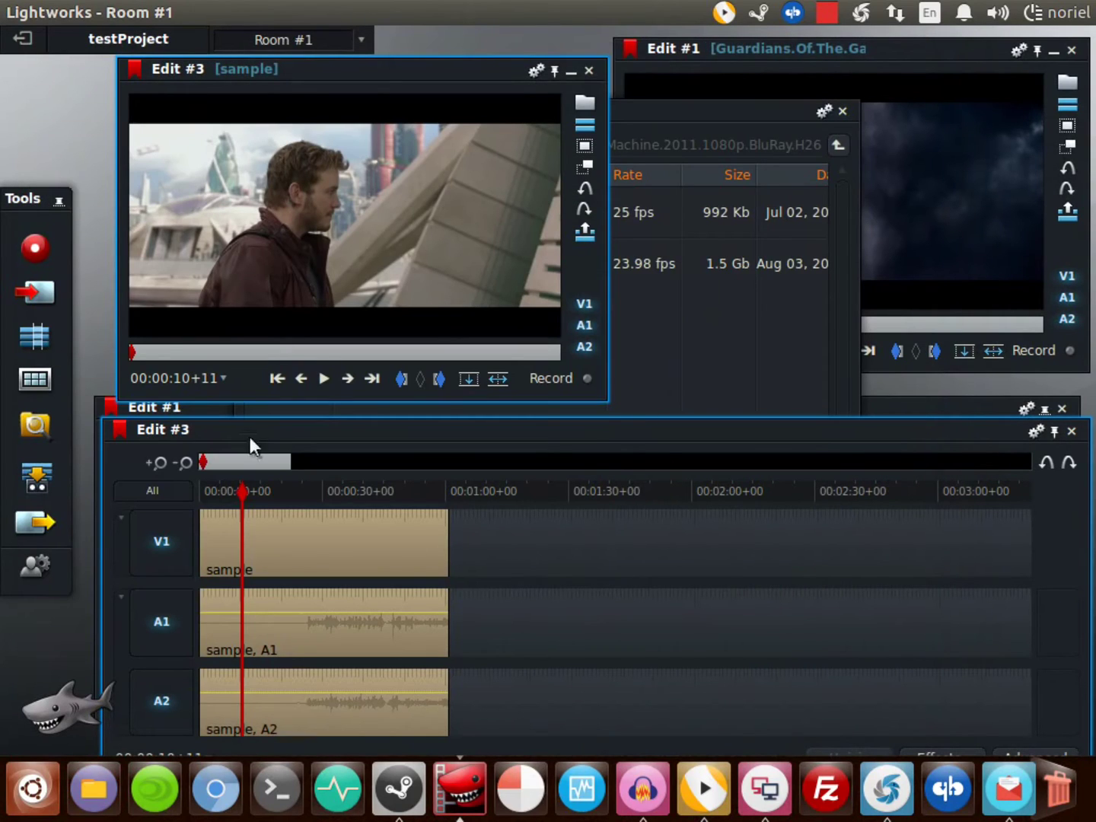
# Step: Play and stop the Edit #3 sample and the Guardians edit in their viewers
pyautogui.click(325, 380)
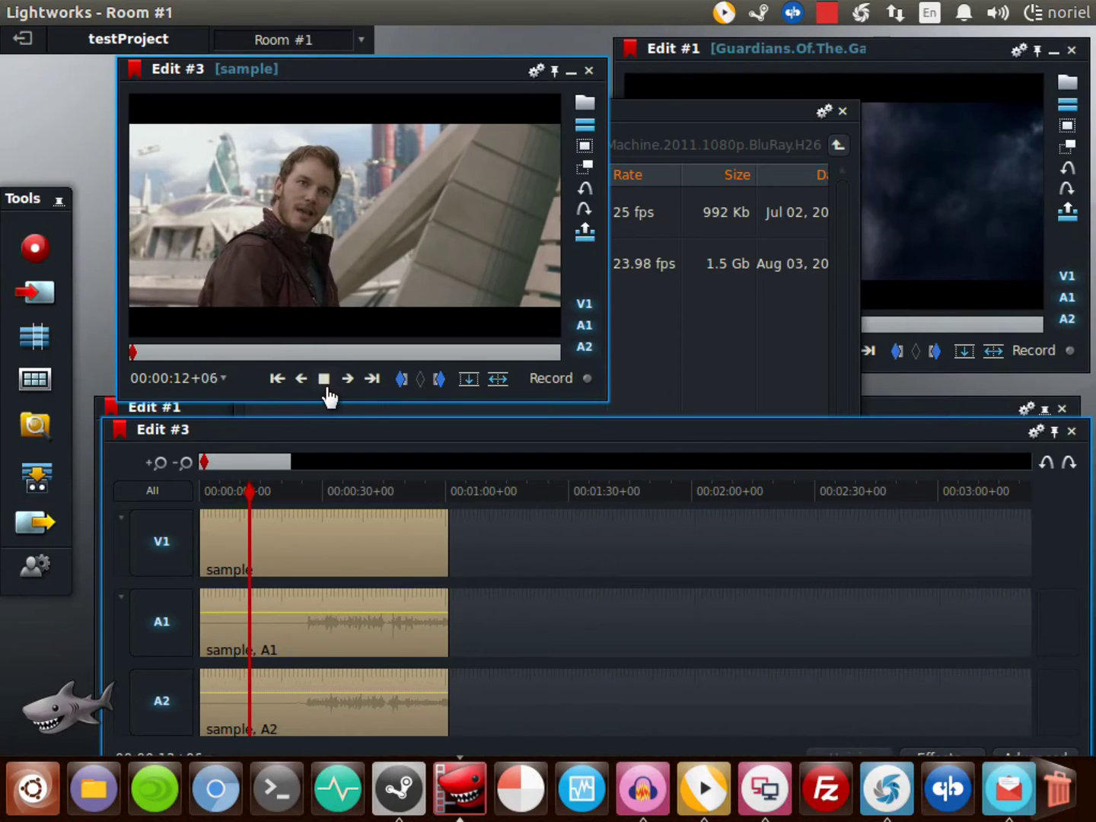
pyautogui.click(325, 380)
pyautogui.click(967, 216)
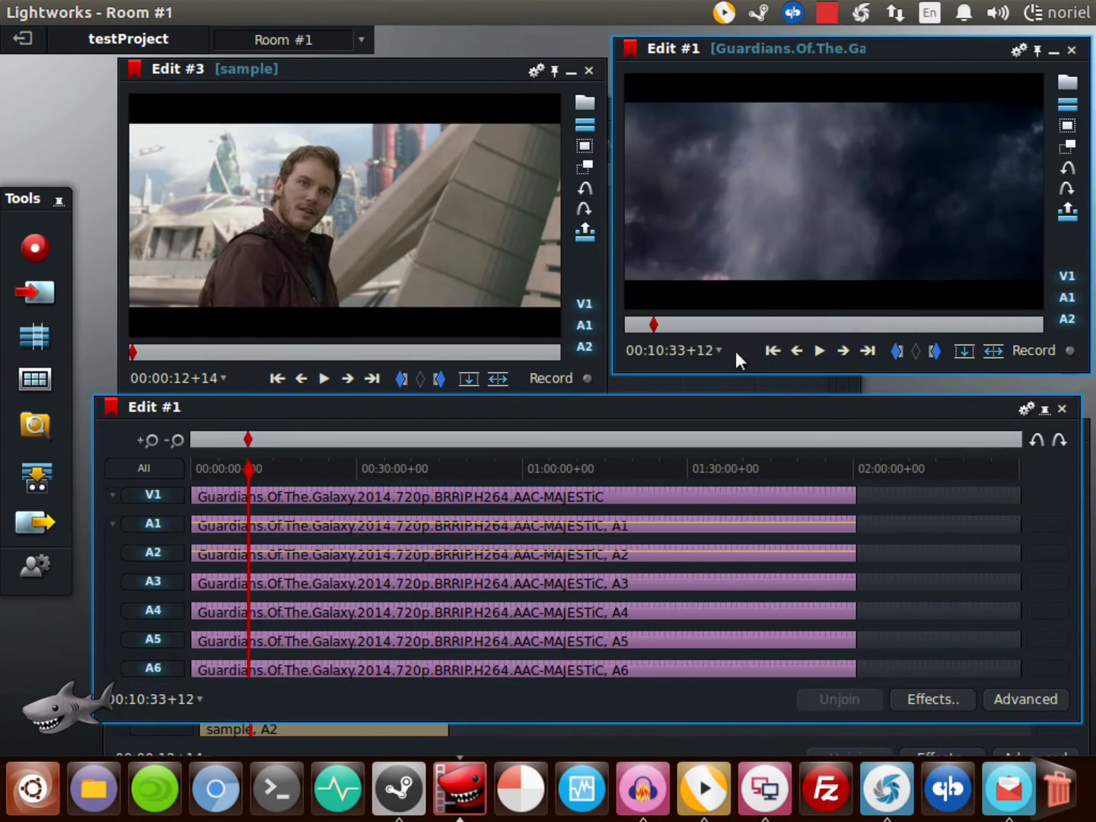
pyautogui.click(819, 350)
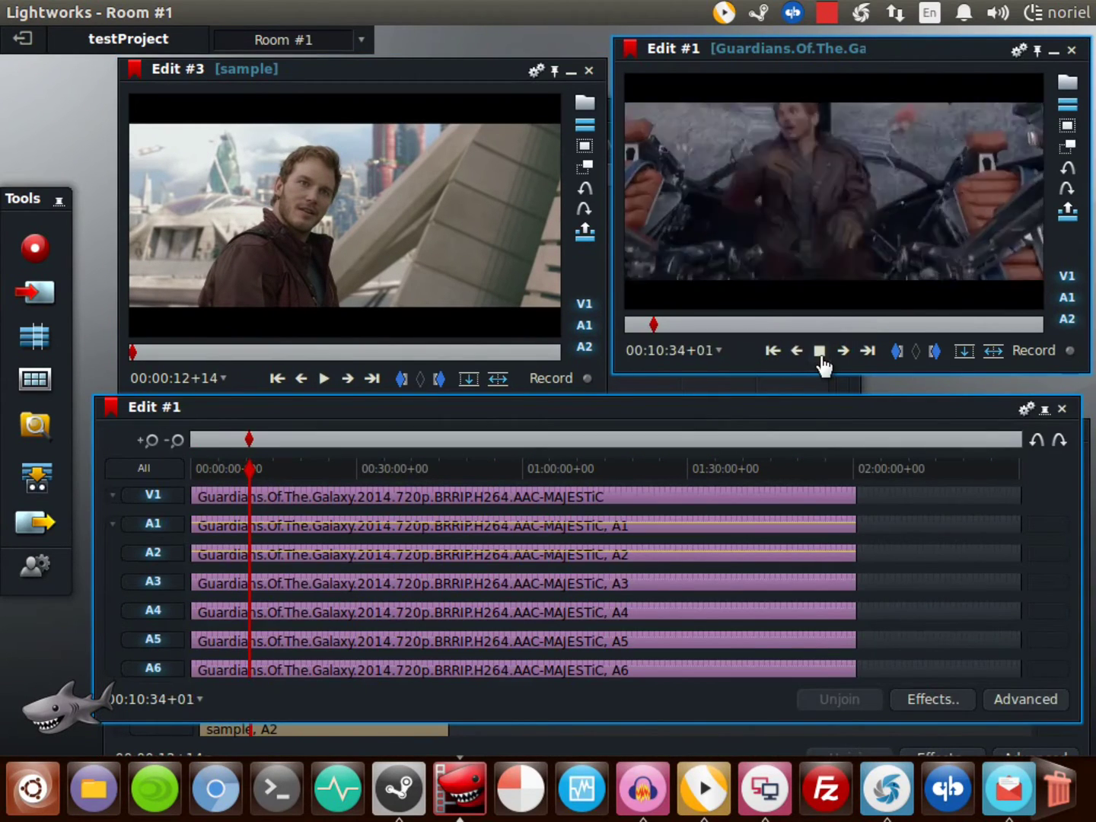
pyautogui.click(820, 350)
pyautogui.click(255, 368)
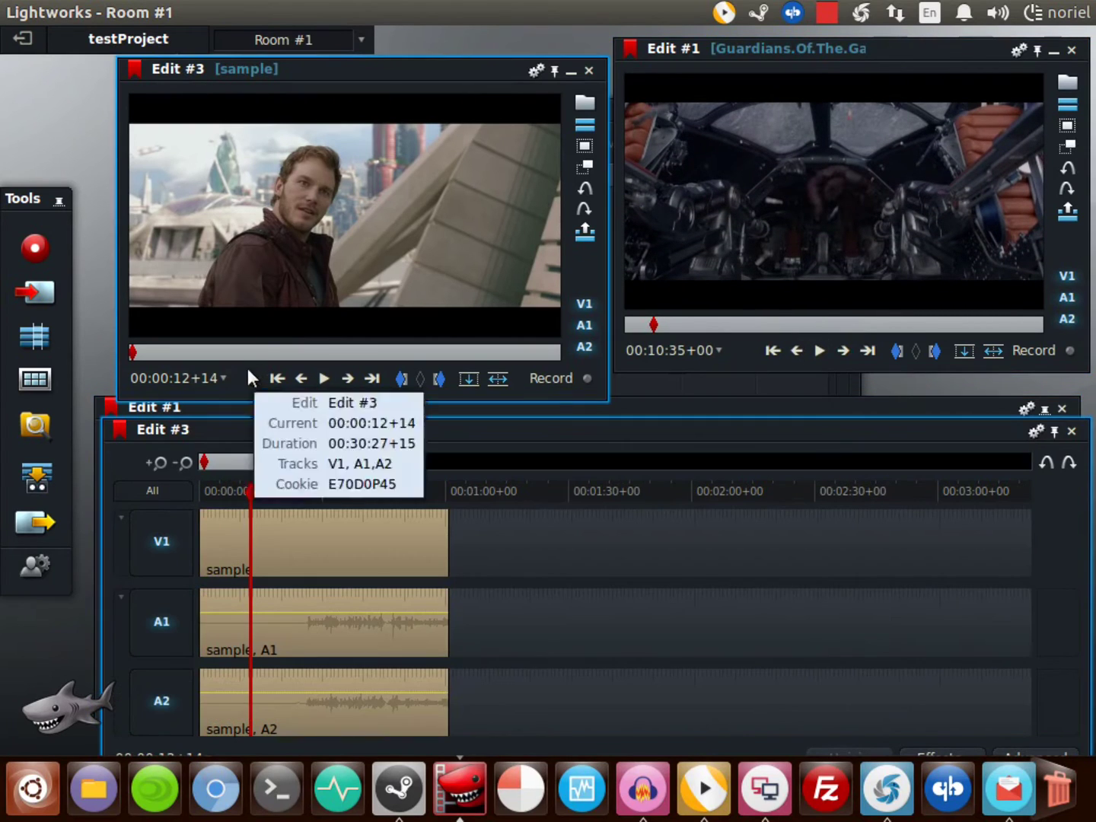
pyautogui.click(326, 379)
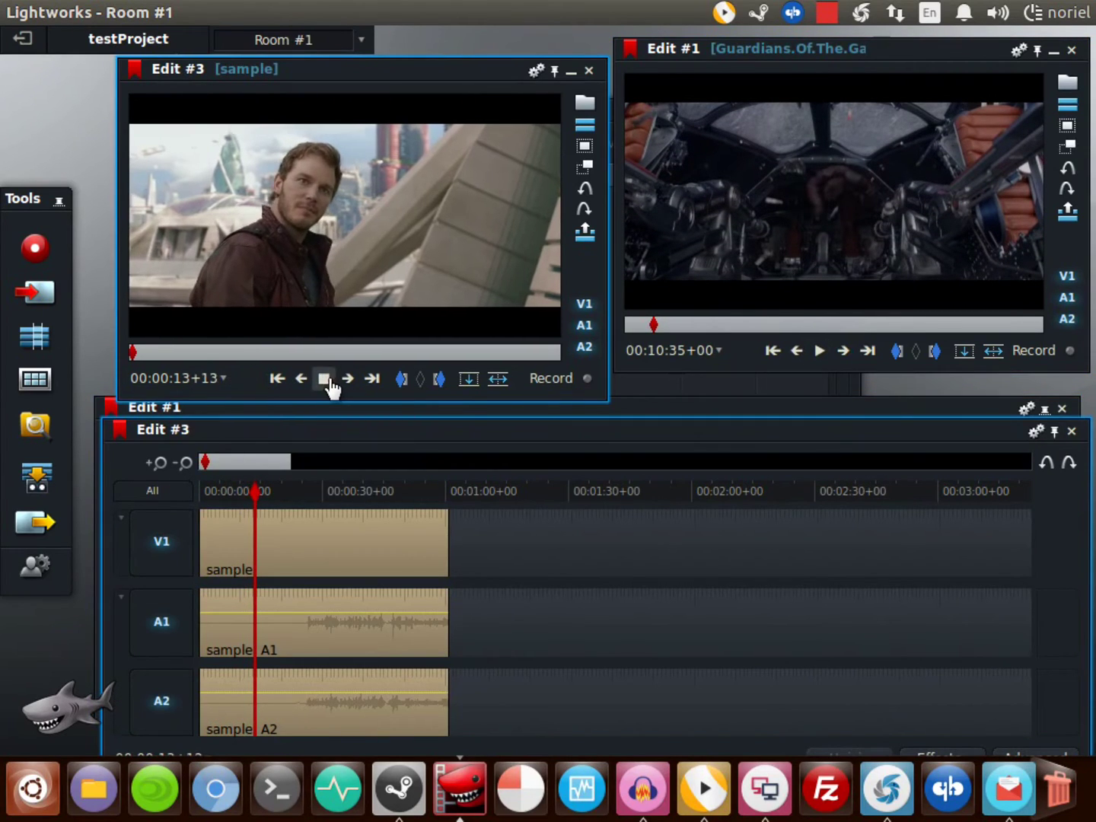
pyautogui.click(326, 379)
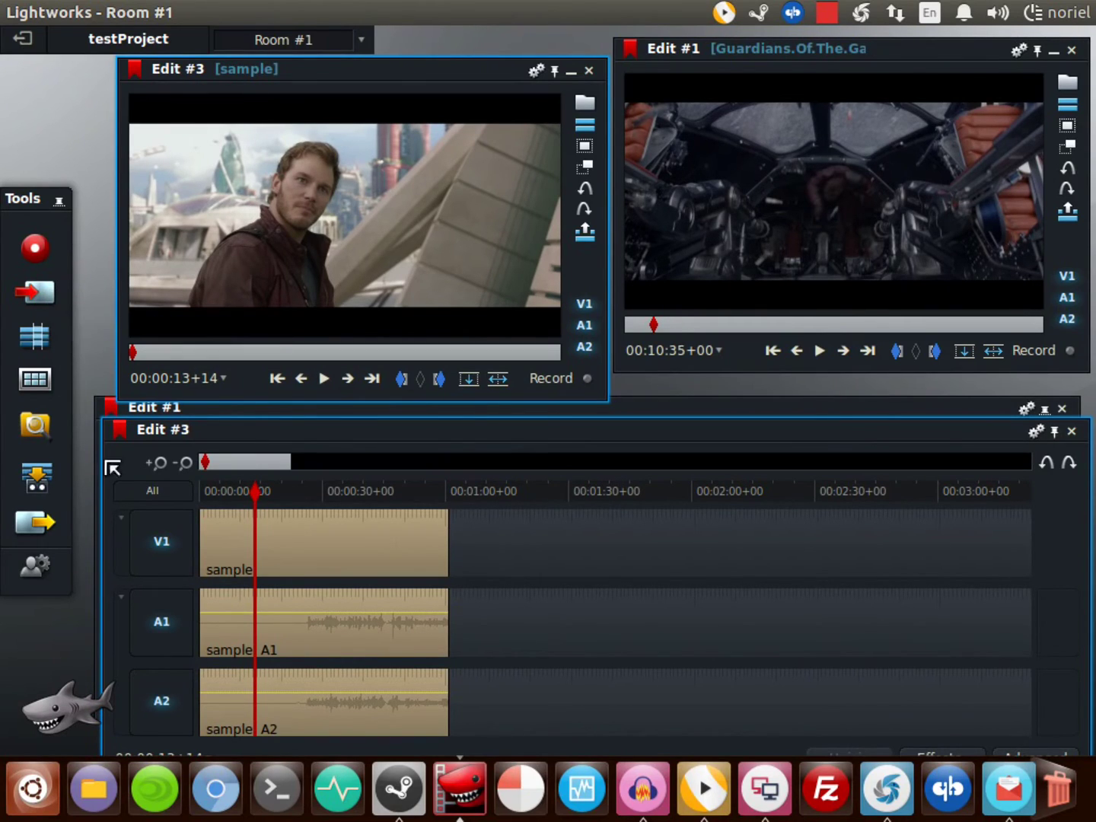
# Step: Look at the import browser, then create a new empty Edit #6 and close it
pyautogui.click(39, 305)
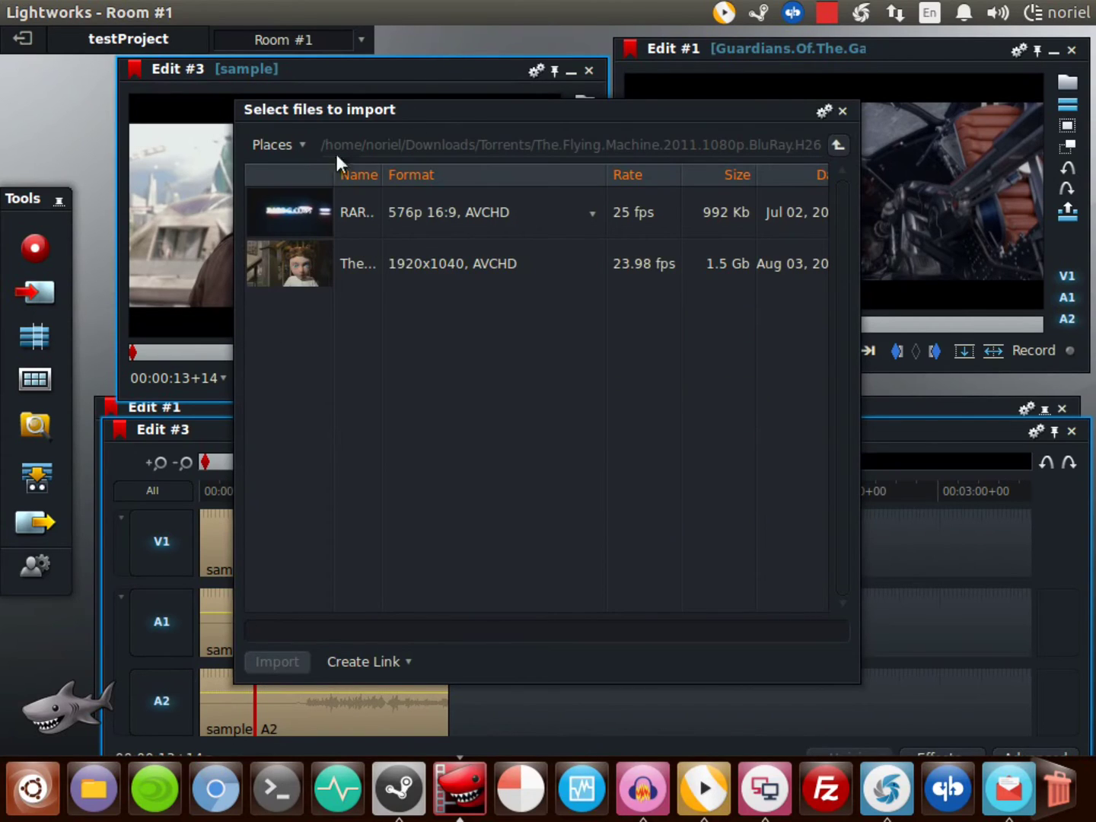
pyautogui.click(843, 113)
pyautogui.click(37, 343)
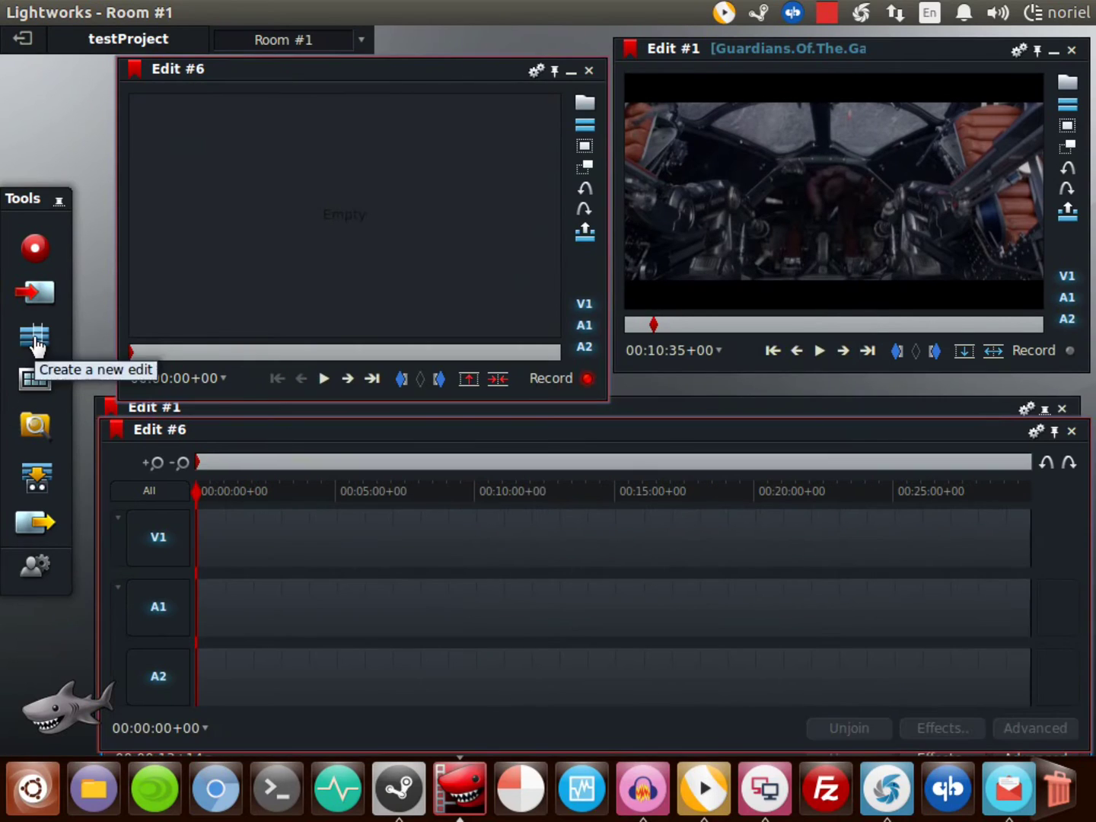
pyautogui.click(1072, 432)
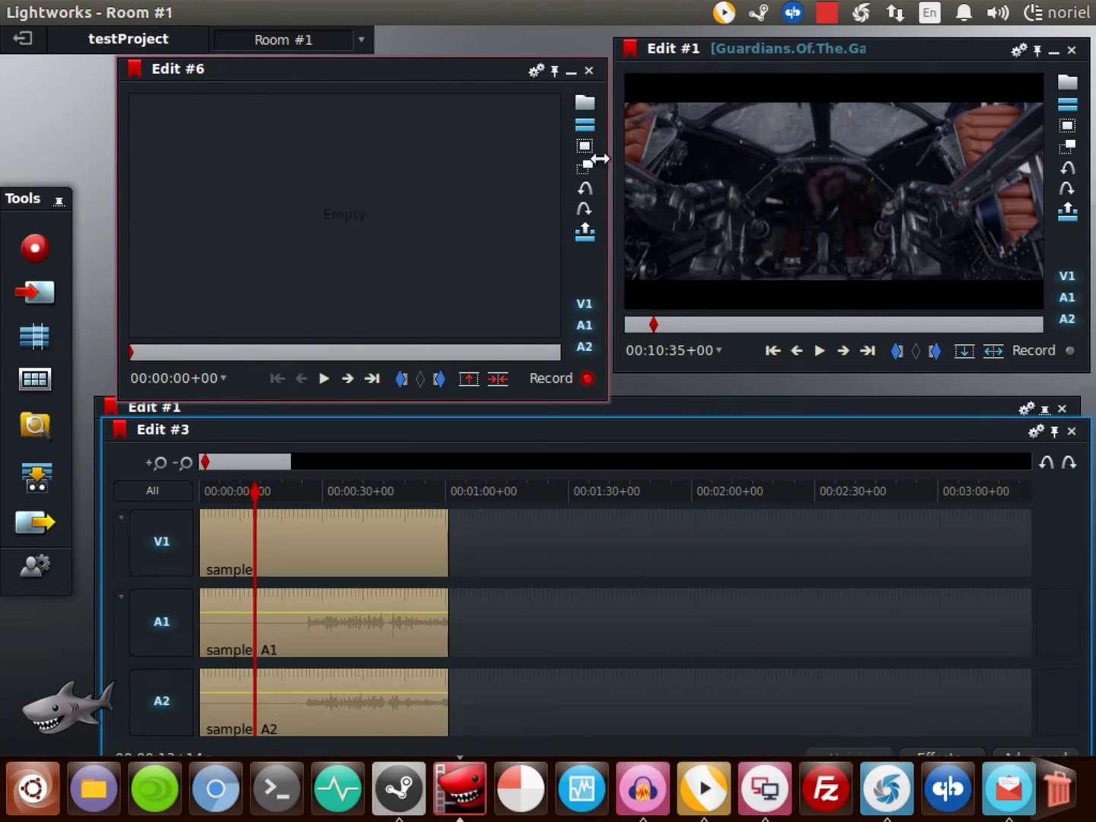
# Step: Load Edit #3 and set its Vimeo export to 50 fps at 1080p
pyautogui.click(372, 229)
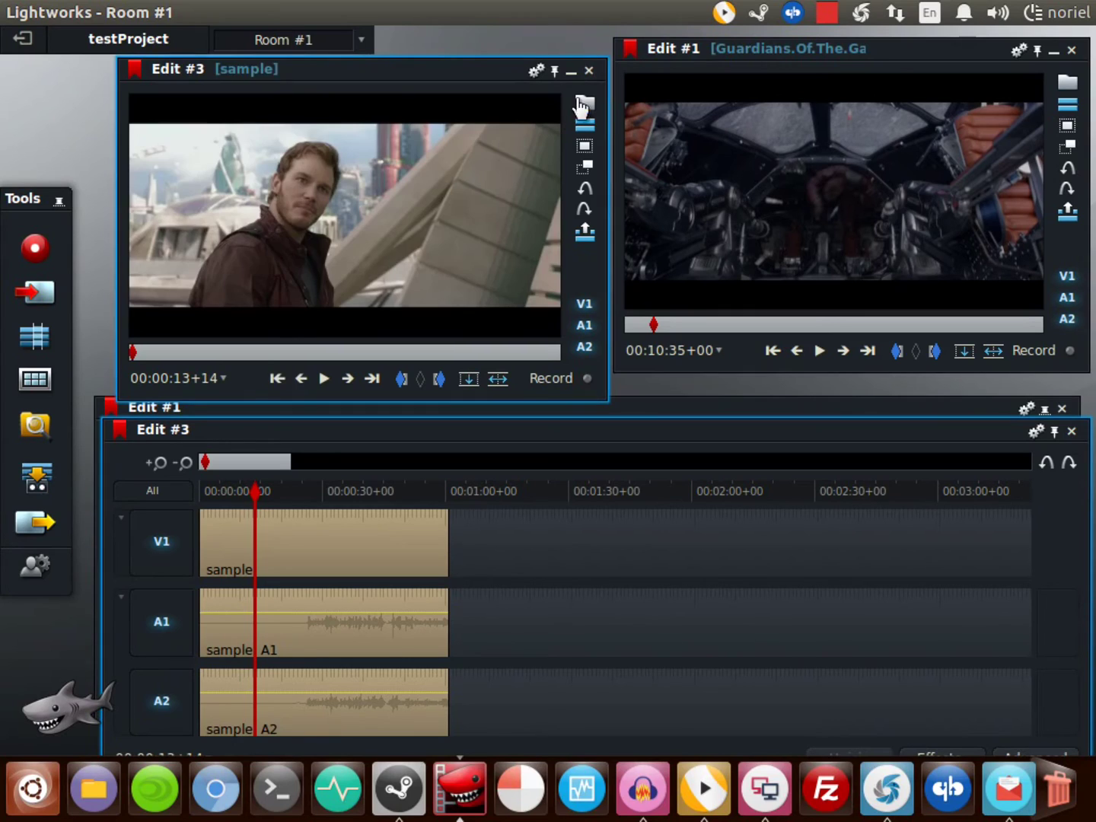
pyautogui.click(34, 524)
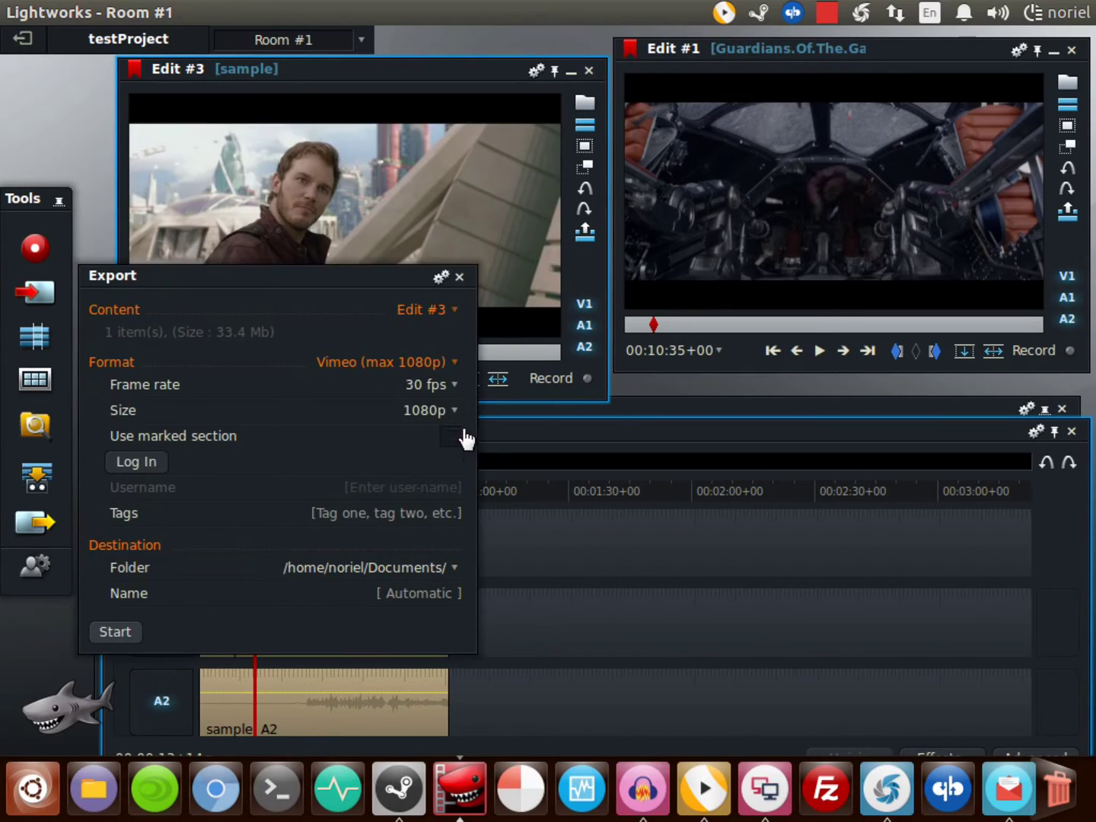
pyautogui.click(449, 388)
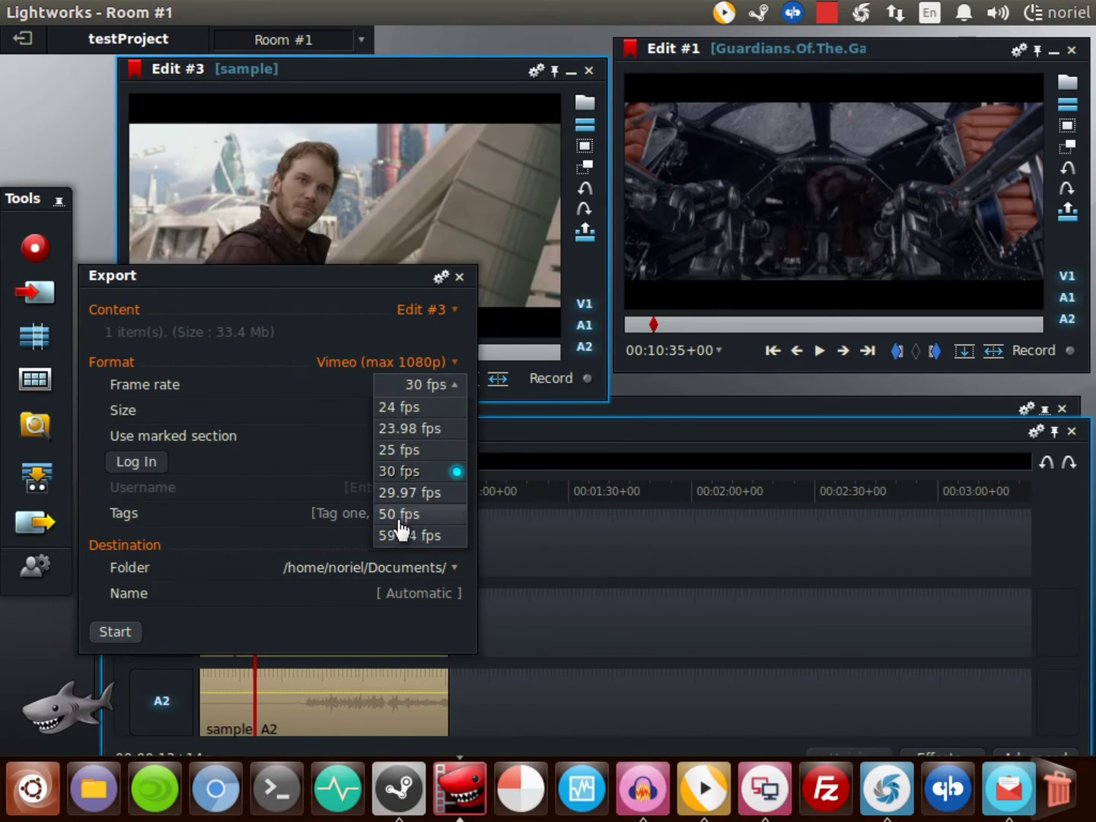
pyautogui.click(401, 515)
pyautogui.click(450, 414)
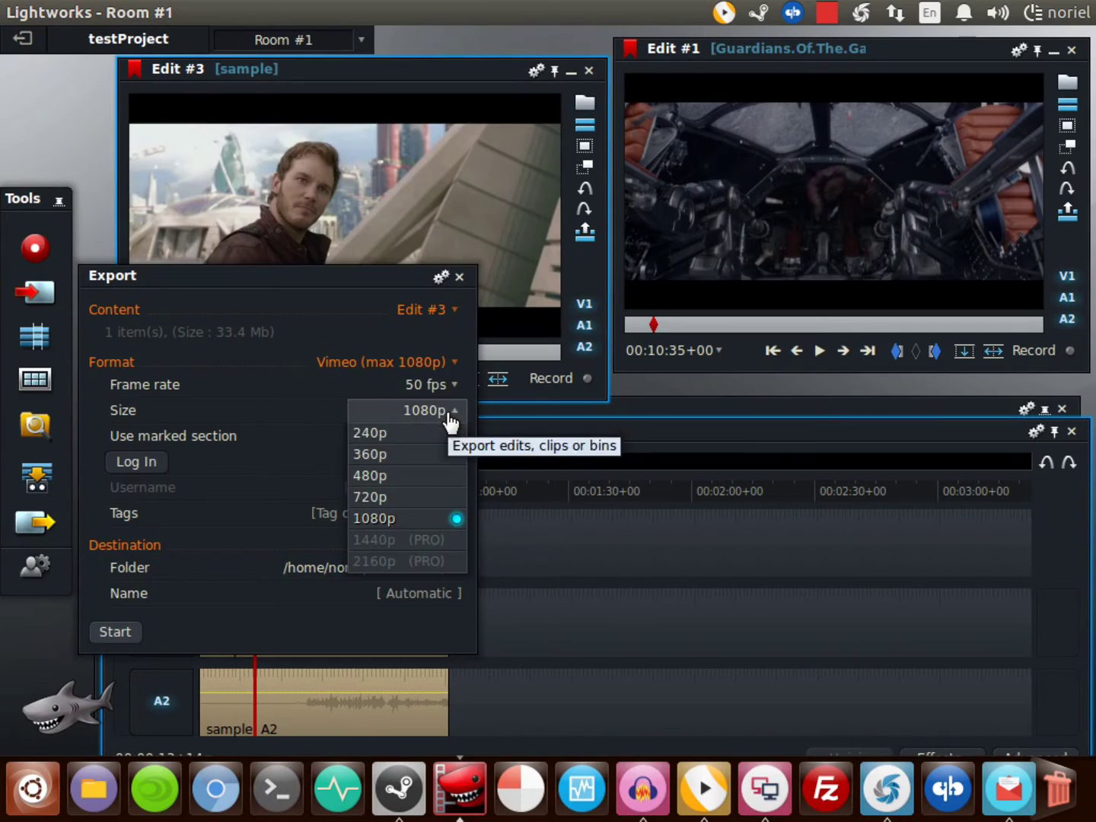
pyautogui.click(451, 415)
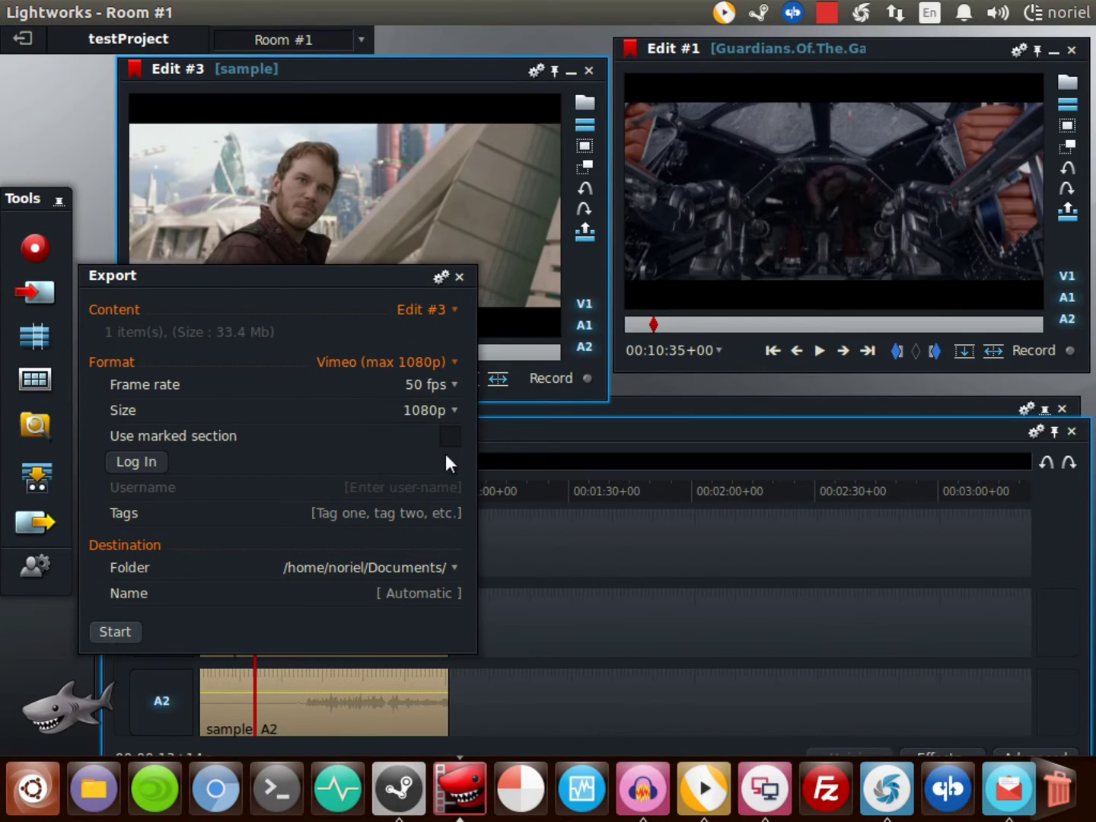
pyautogui.click(462, 278)
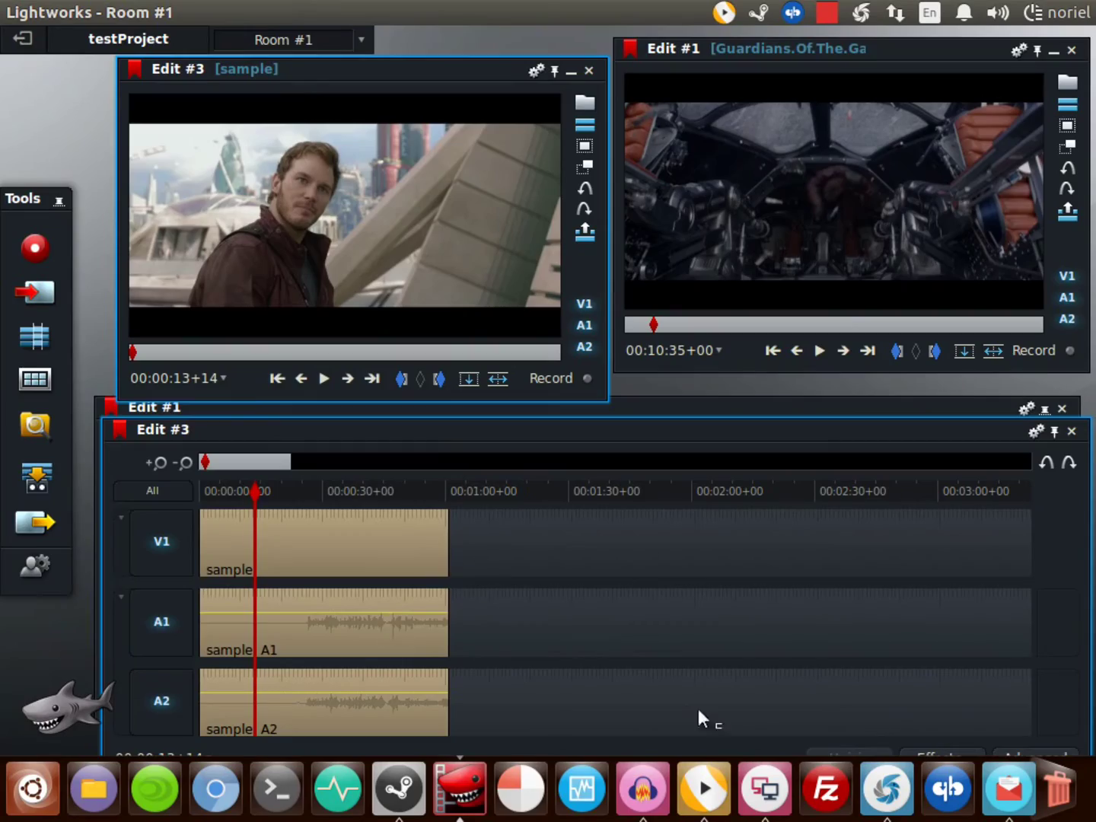
pyautogui.hotkey('ctrl', 'alt', 'Right')
pyautogui.hotkey('ctrl', 'alt', 'Right')
pyautogui.hotkey('ctrl', 'alt', 'Right')
pyautogui.hotkey('ctrl', 'alt', 'Right')
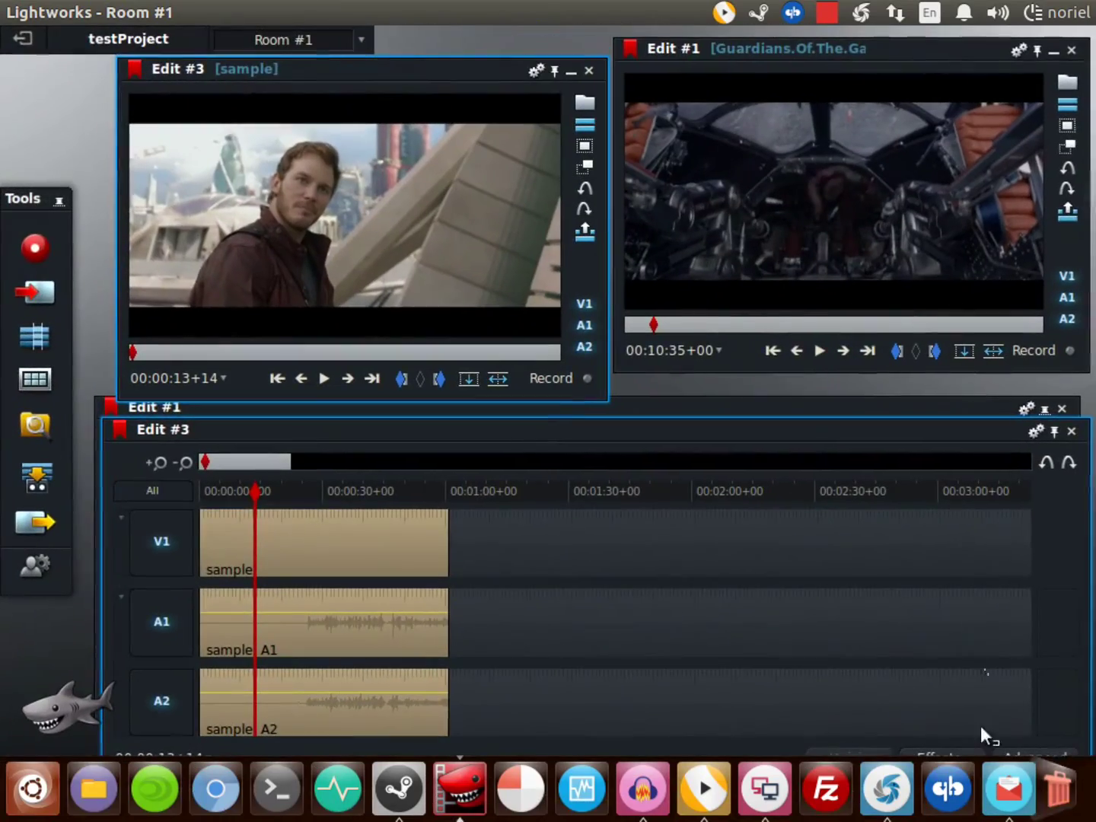
# Step: Rotate to the Shutter workspace showing the Selection_013.png poll screenshot
pyautogui.hotkey('ctrl', 'alt', 'Right')
pyautogui.hotkey('ctrl', 'alt', 'Right')
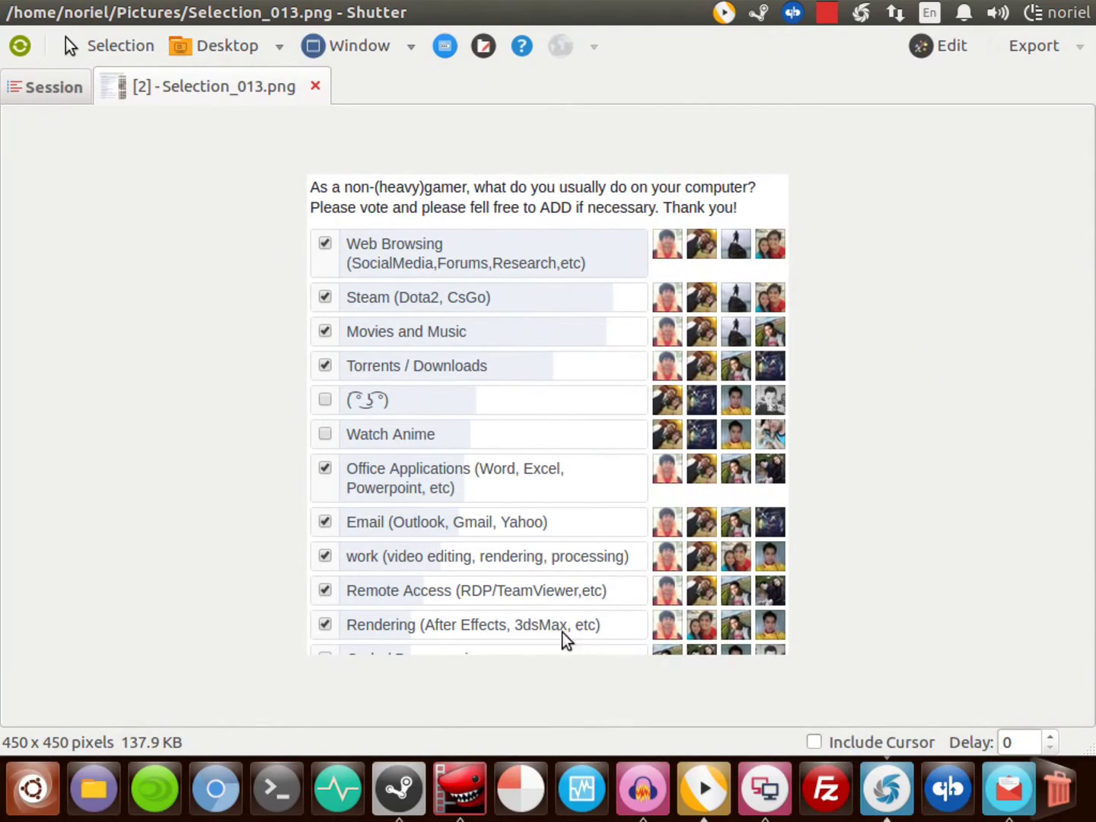
# Step: Maximize the Remmina Windows session and browse the remote Documents and Desktop folders in File Explorer
pyautogui.click(784, 795)
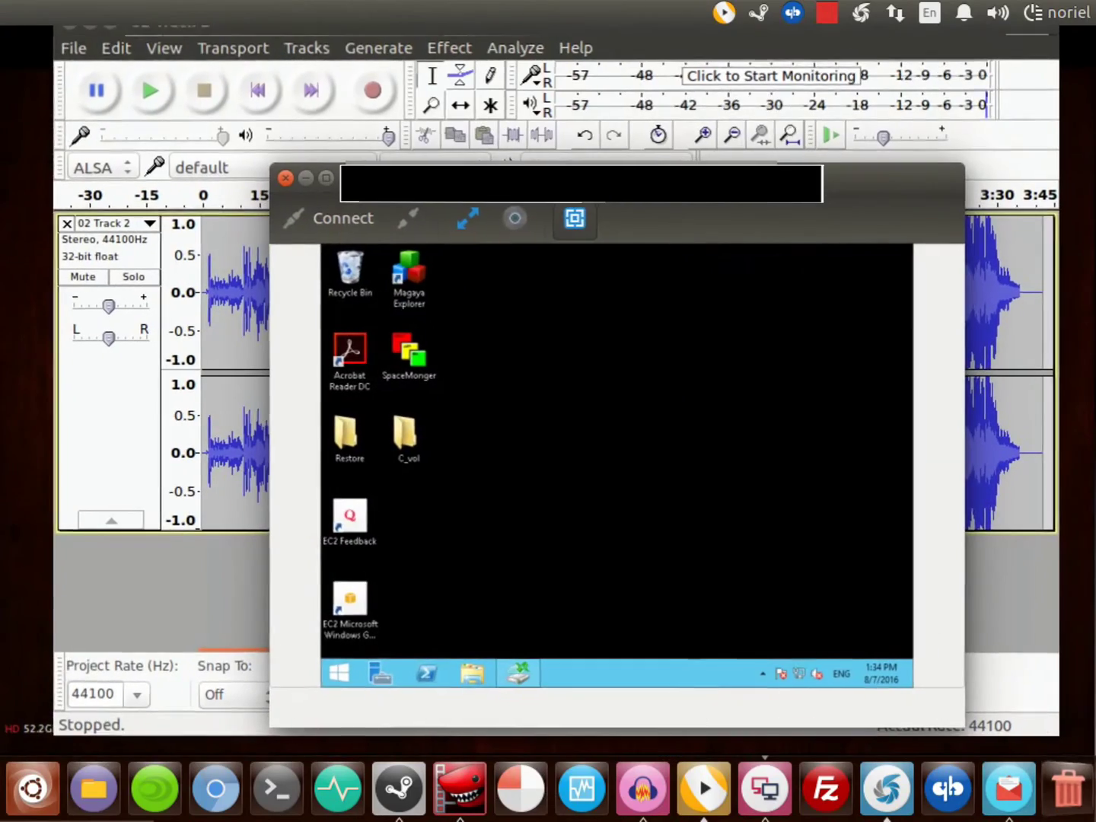
pyautogui.doubleClick(858, 186)
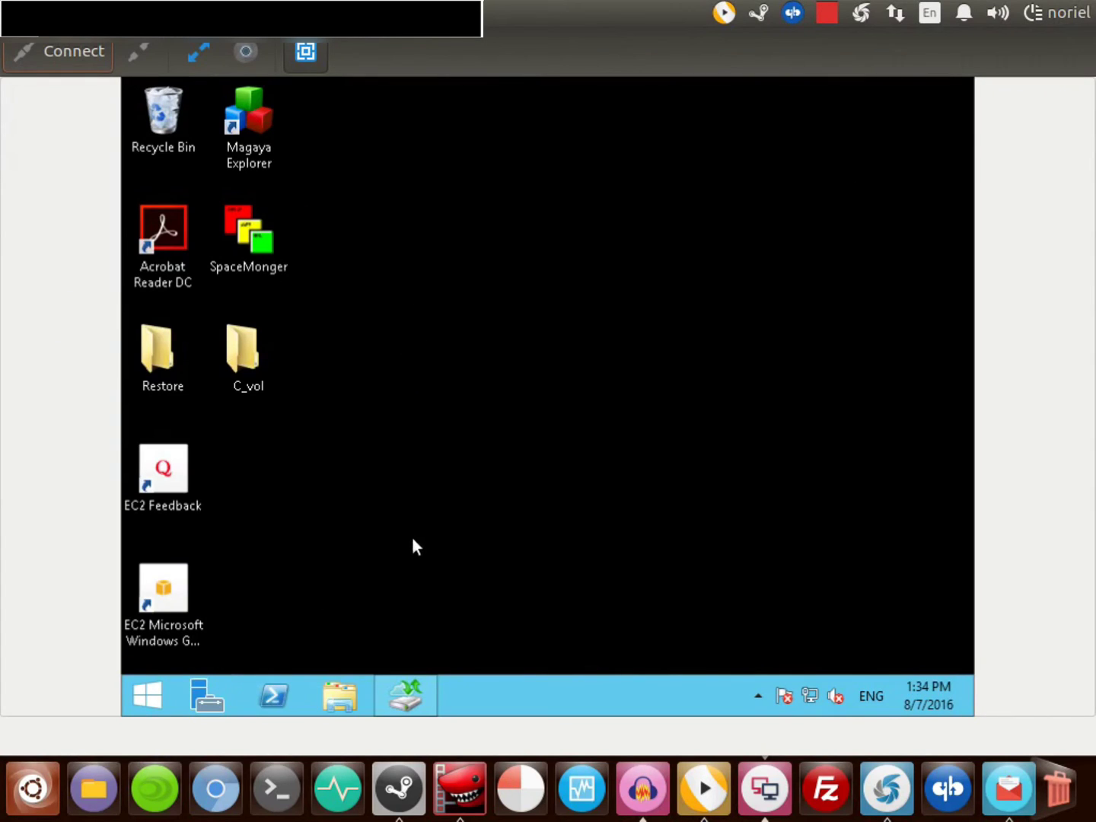
pyautogui.click(342, 693)
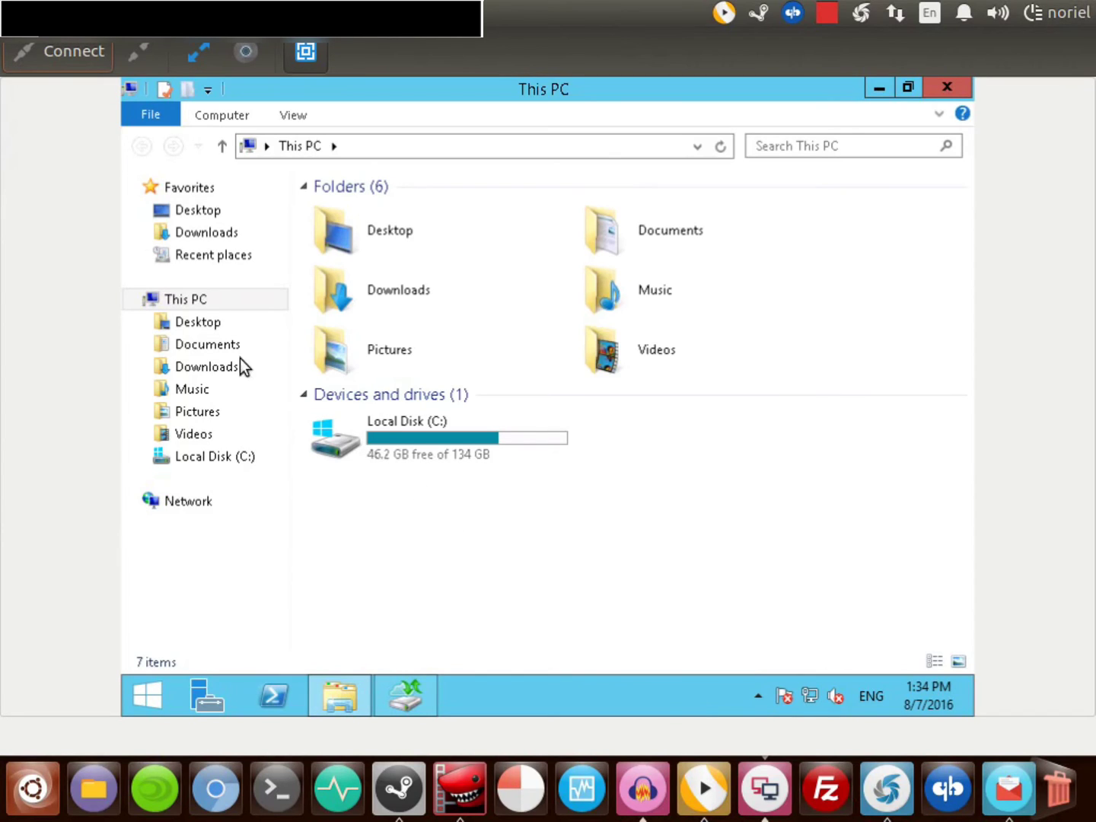
pyautogui.click(206, 345)
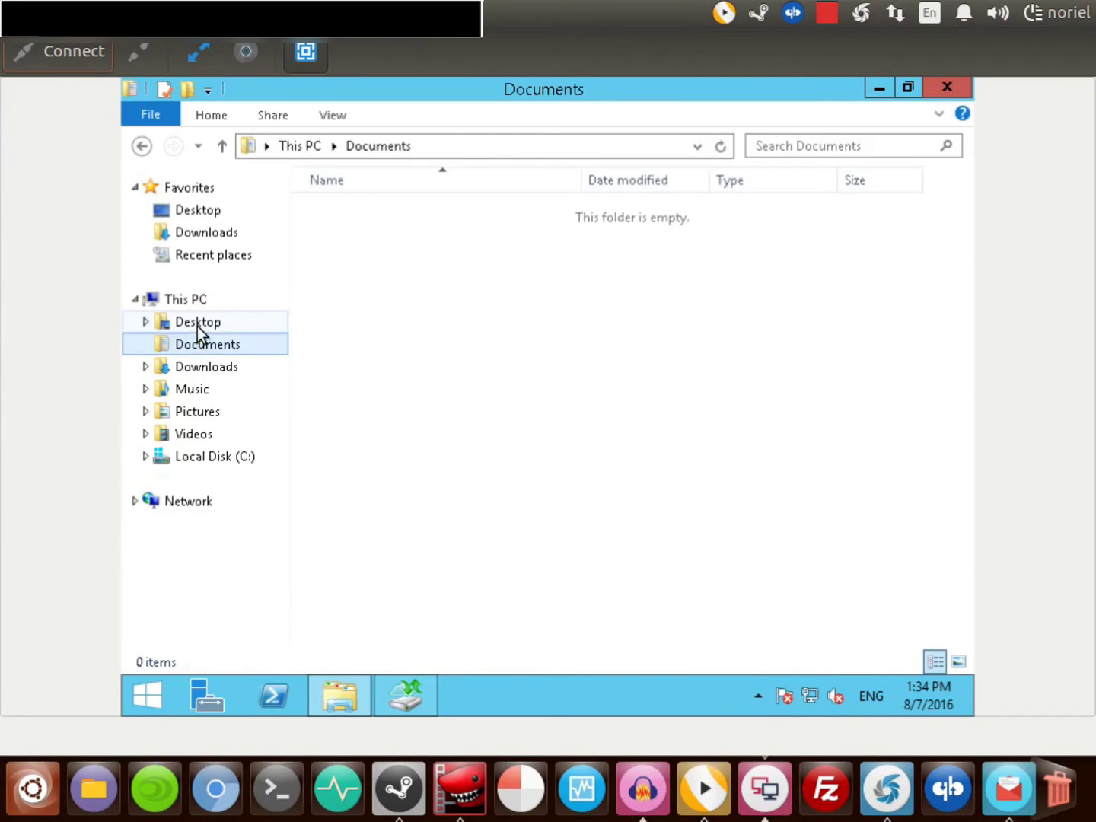
pyautogui.click(197, 325)
# Step: Browse the remote Local Disk (C:), close Explorer, and switch back to the Shutter workspace
pyautogui.click(239, 500)
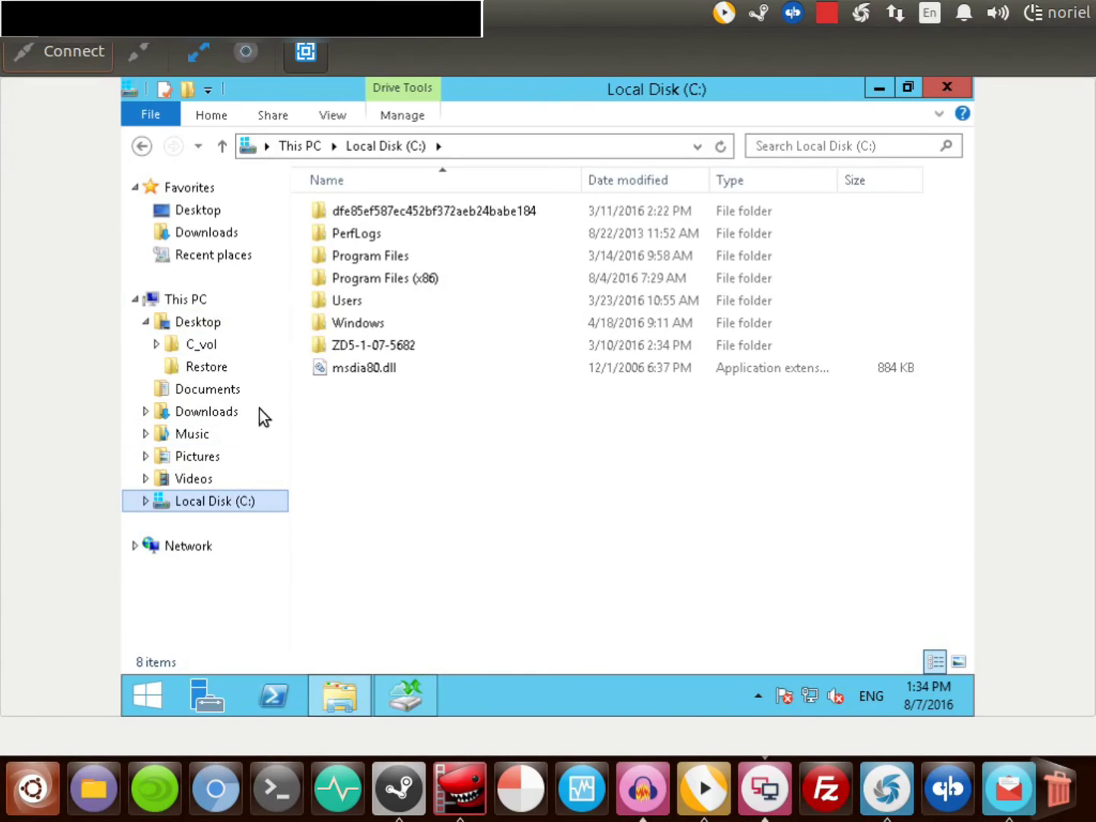
pyautogui.doubleClick(215, 295)
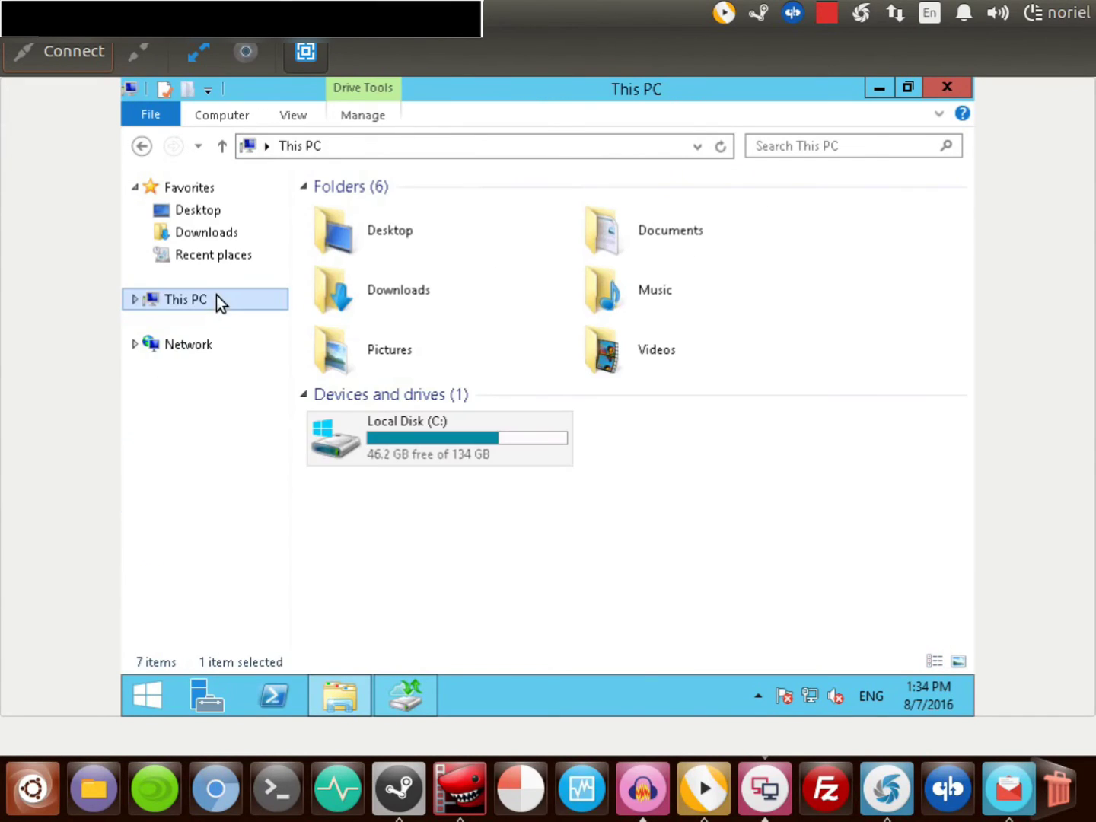
pyautogui.click(677, 401)
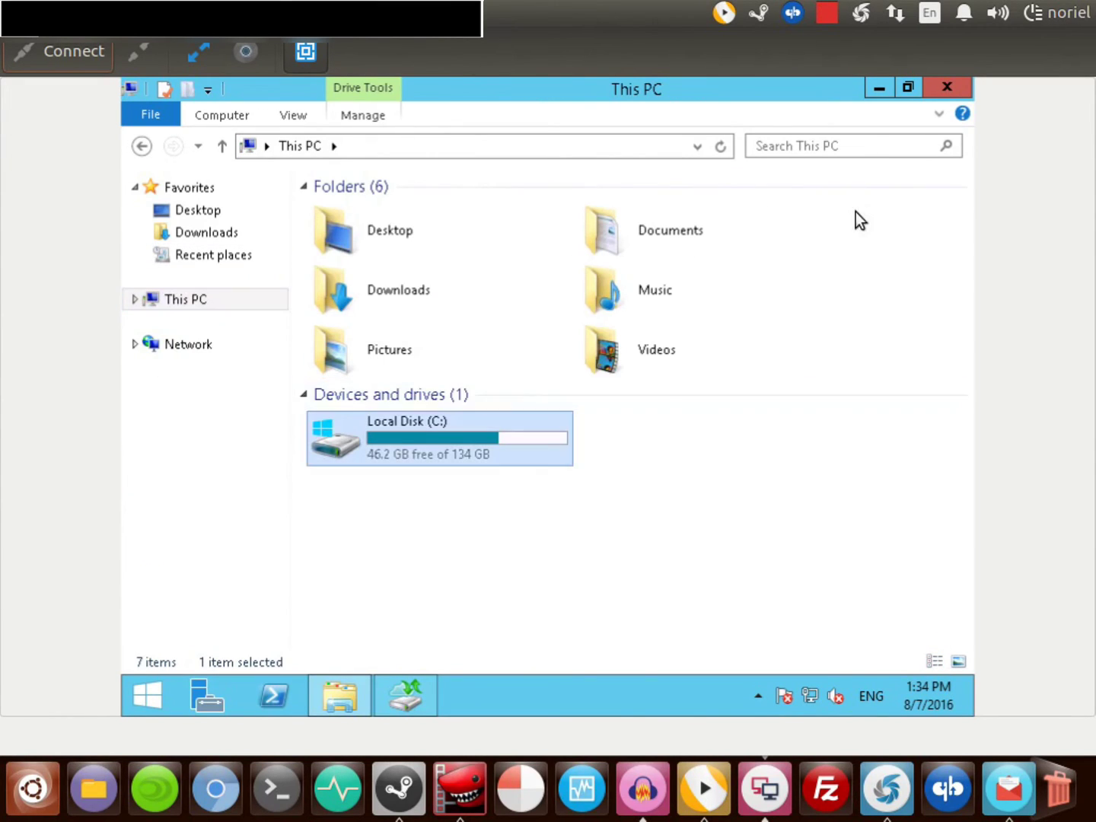
pyautogui.click(945, 87)
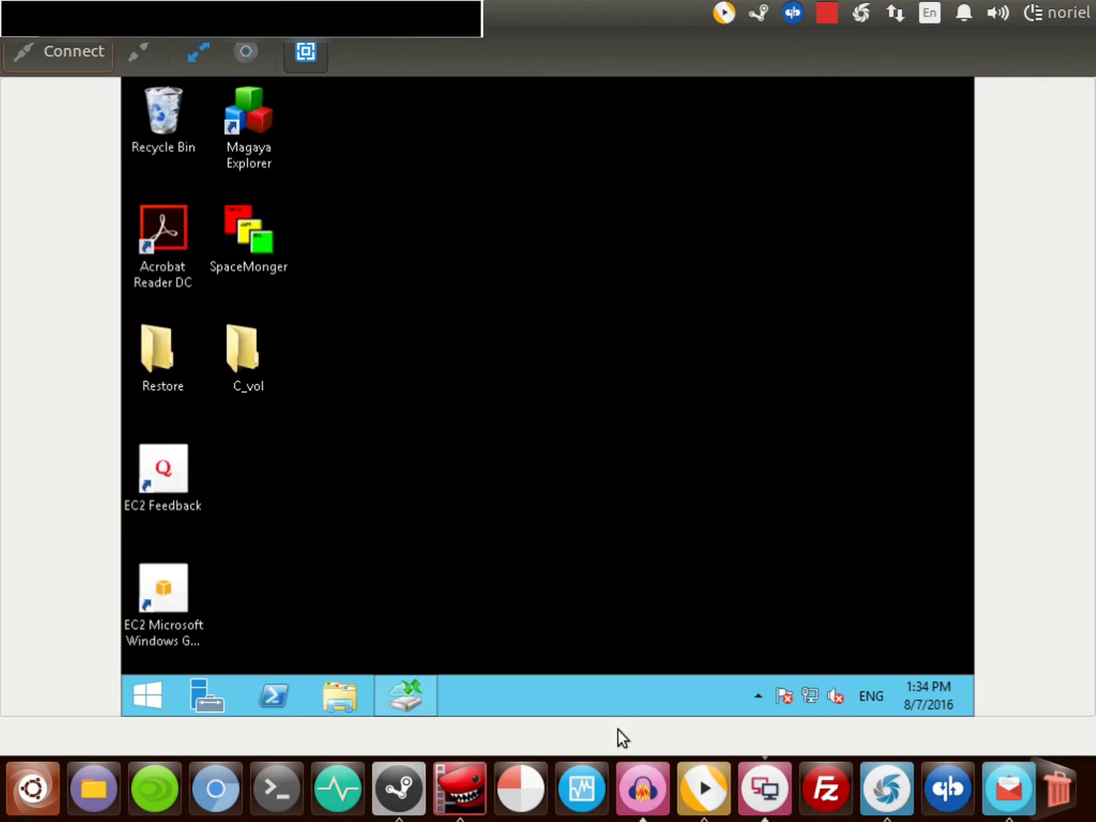
pyautogui.hotkey('ctrl', 'alt', 'Left')
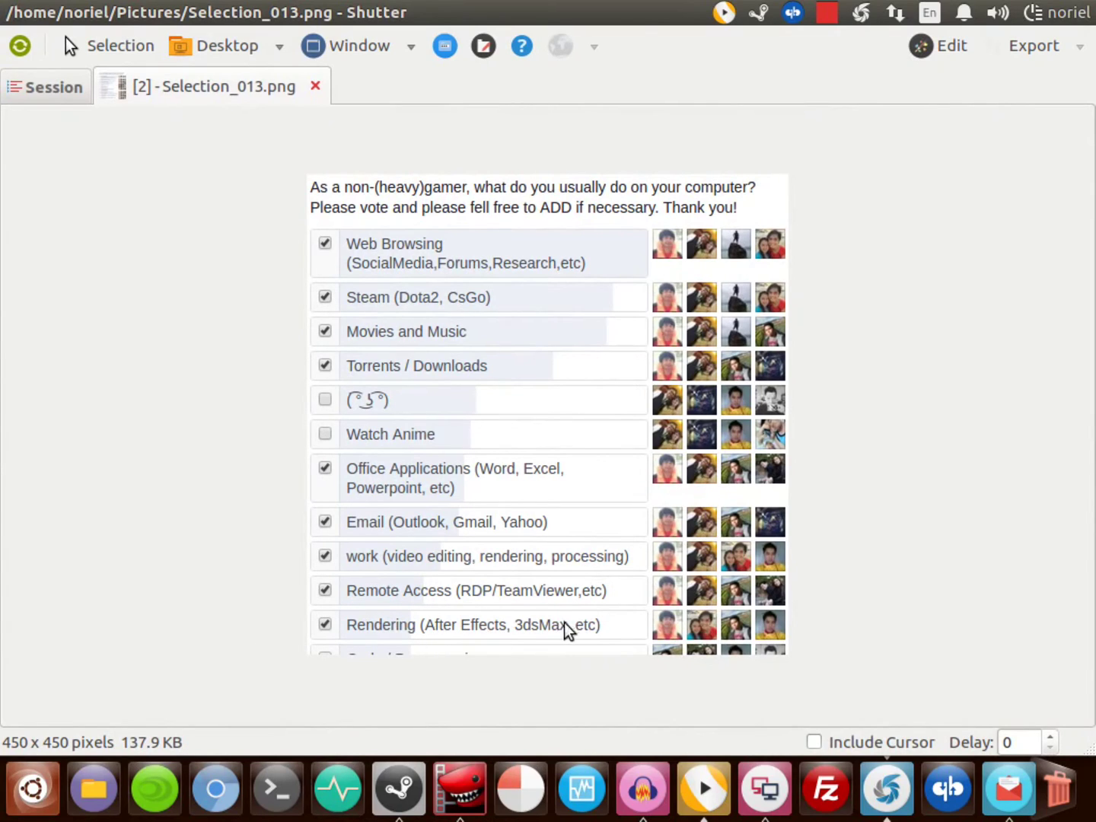
# Step: Launch Ubuntu Software by searching 'store' in the Dash
pyautogui.click(33, 788)
pyautogui.press('BackSpace')
pyautogui.write('store')
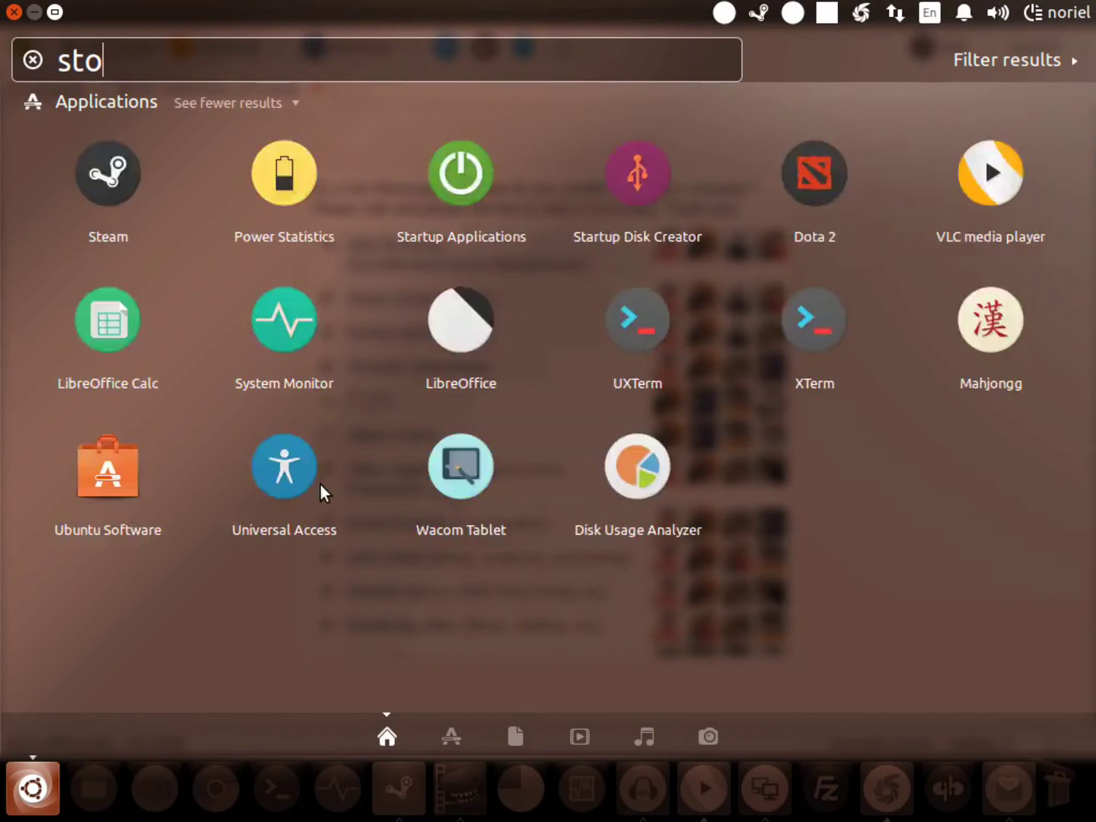
pyautogui.click(104, 243)
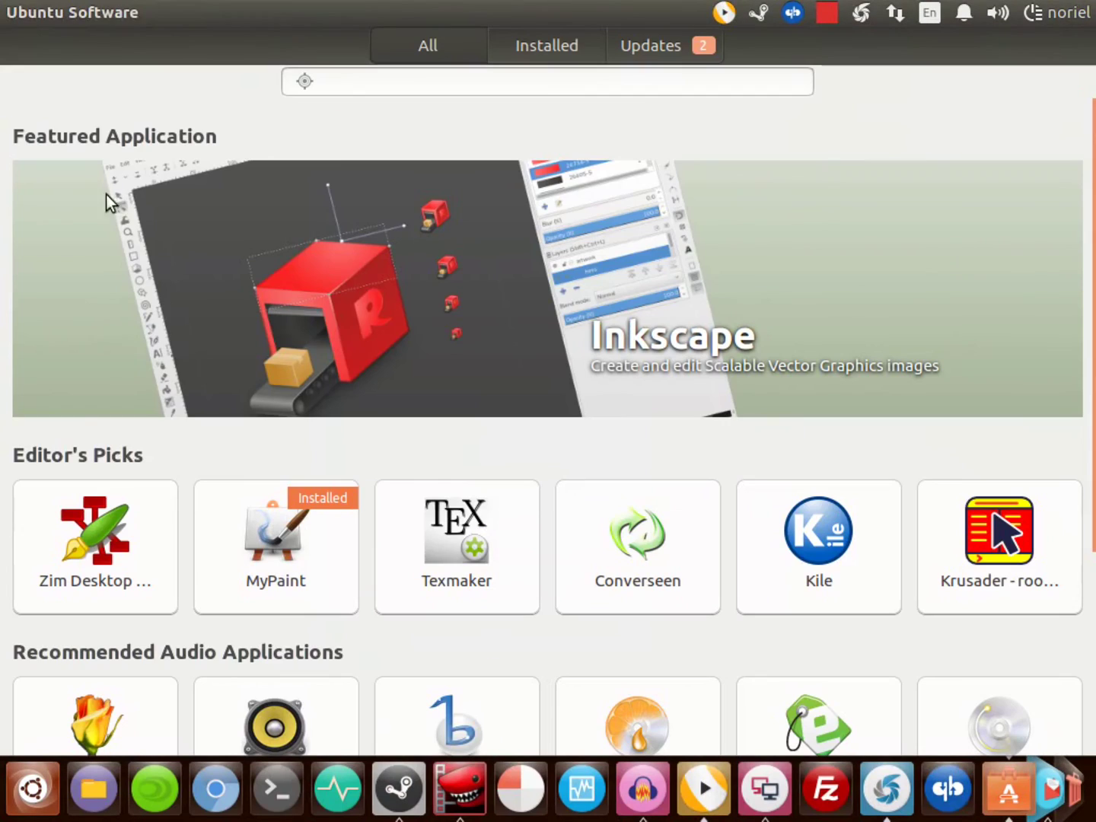
# Step: Search the catalogue for 'Blende' and view Blender's details page, version 2.76.b+dfsg0-3build1
pyautogui.click(342, 81)
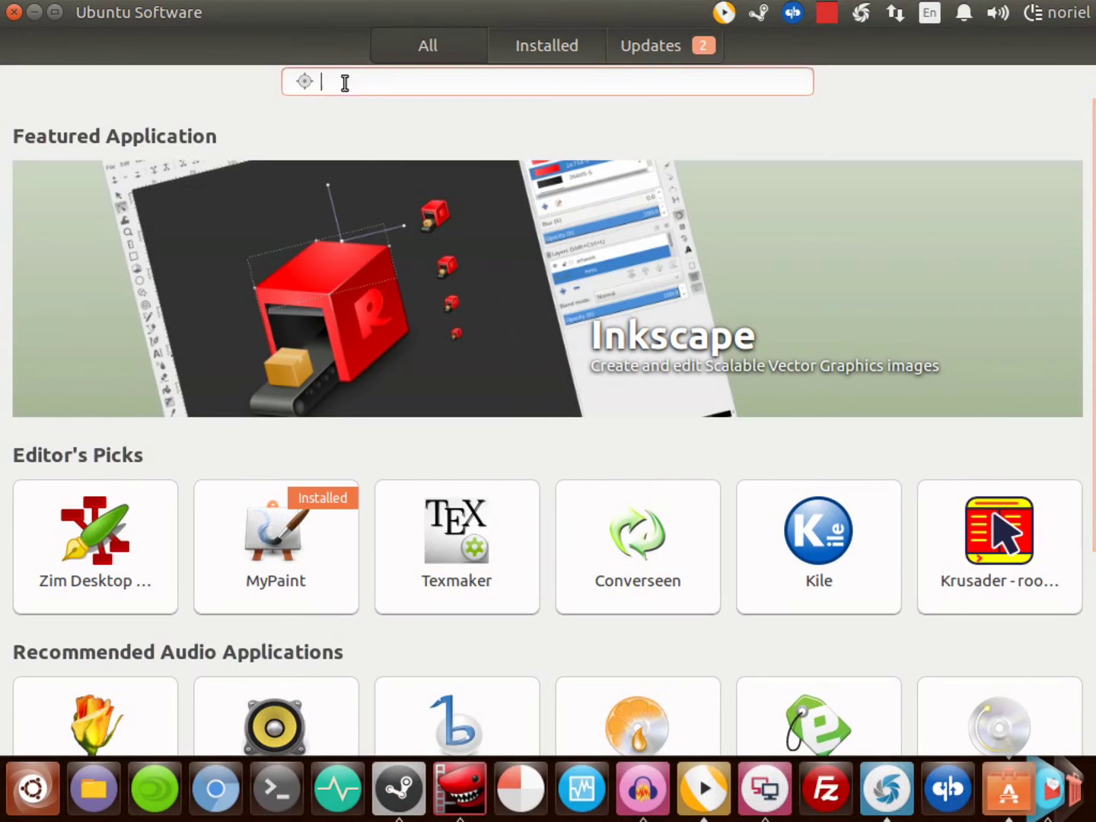
pyautogui.write('Blender')
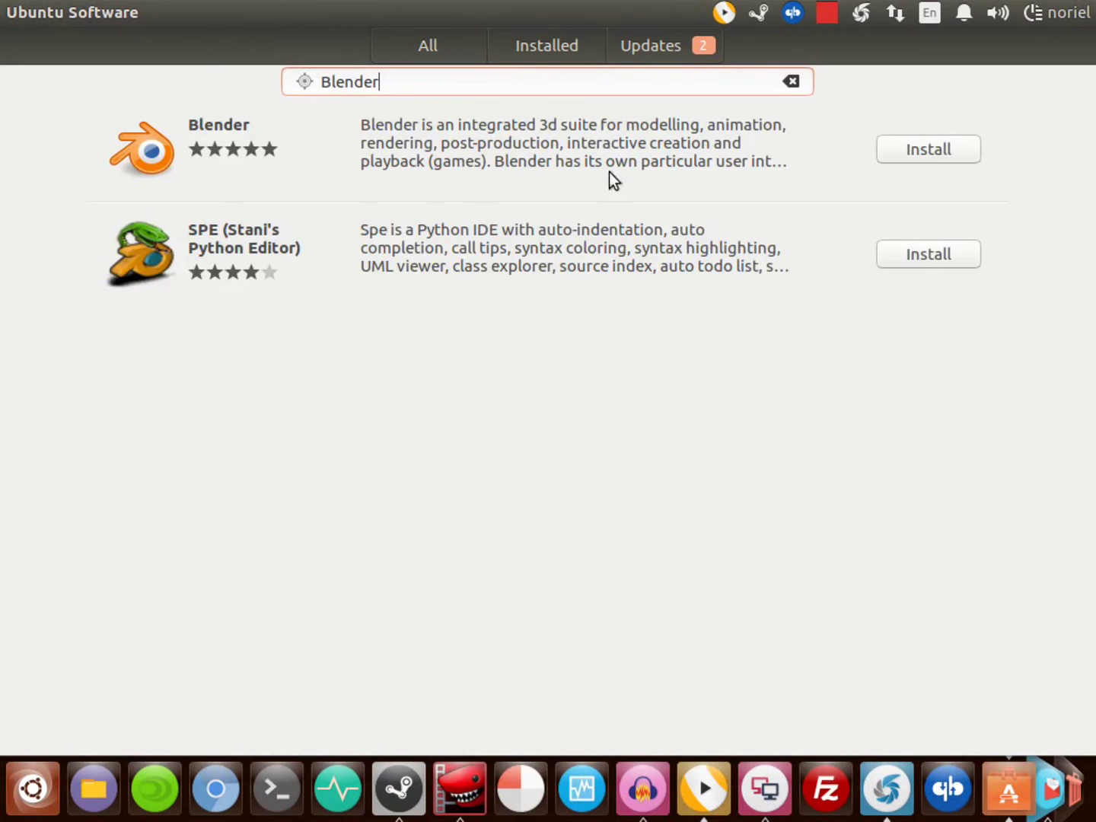
pyautogui.click(675, 159)
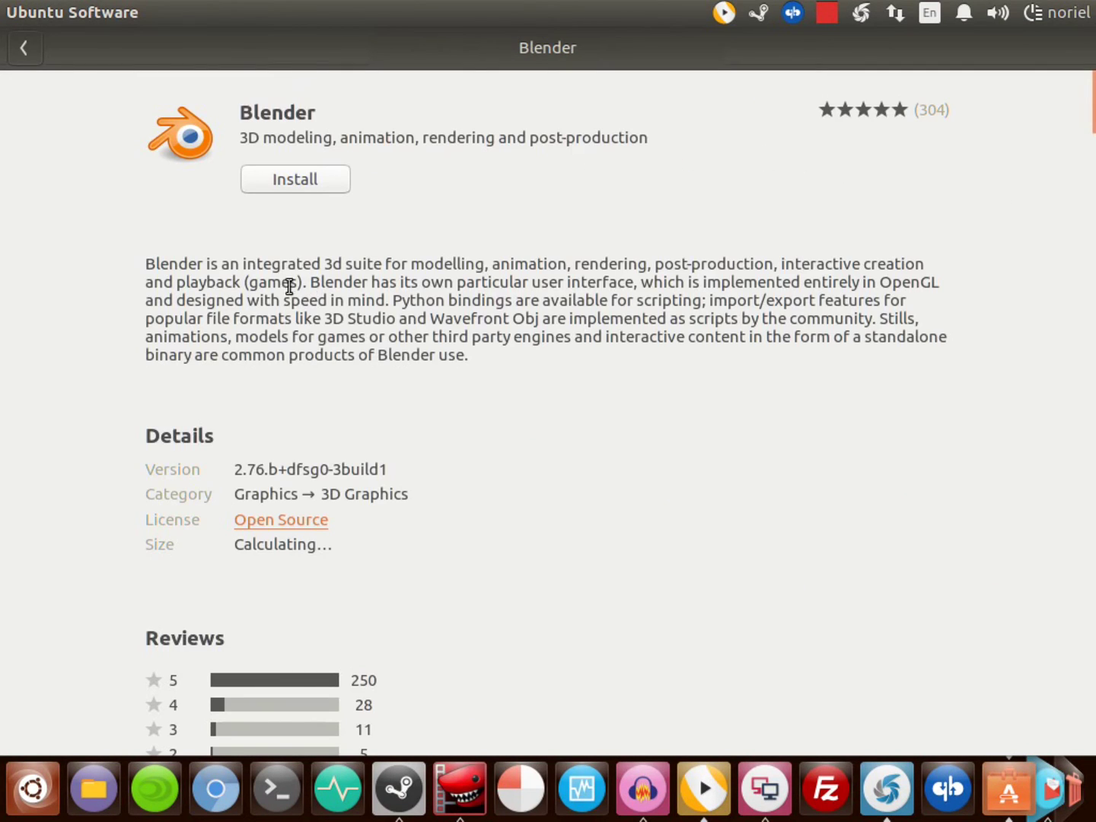
pyautogui.moveTo(223, 266); pyautogui.dragTo(440, 267)
pyautogui.click(438, 268)
pyautogui.scroll(-4, 443, 359)
pyautogui.scroll(4, 443, 359)
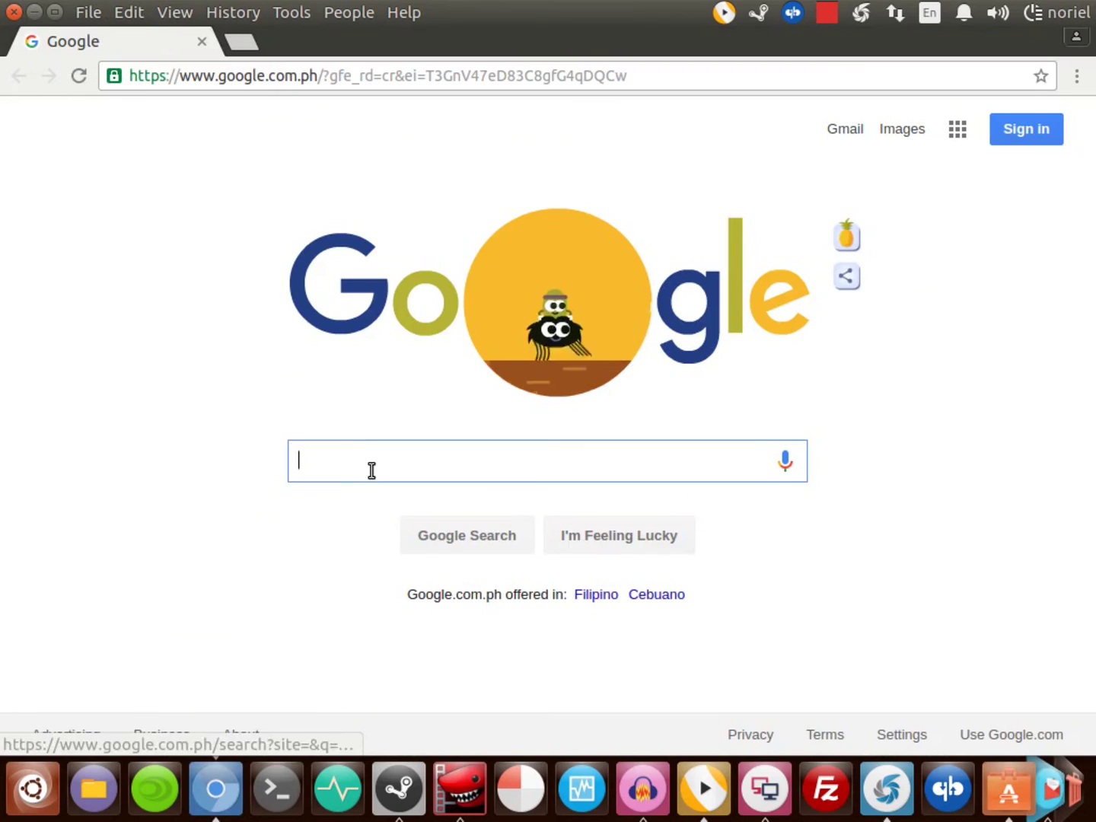
# Step: Search Google for 'blender 3d' in Chromium and browse the blender.org homepage offering 2.77a
pyautogui.write('blender')
pyautogui.press('Return')
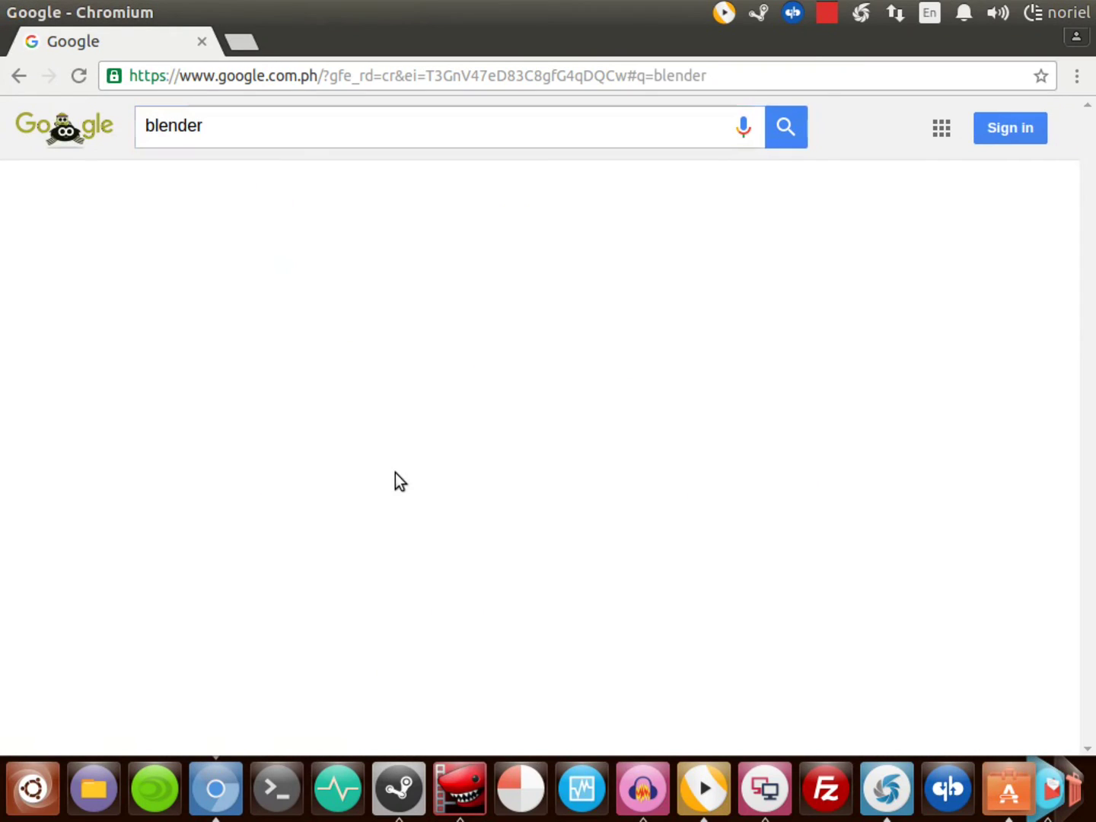
pyautogui.click(276, 146)
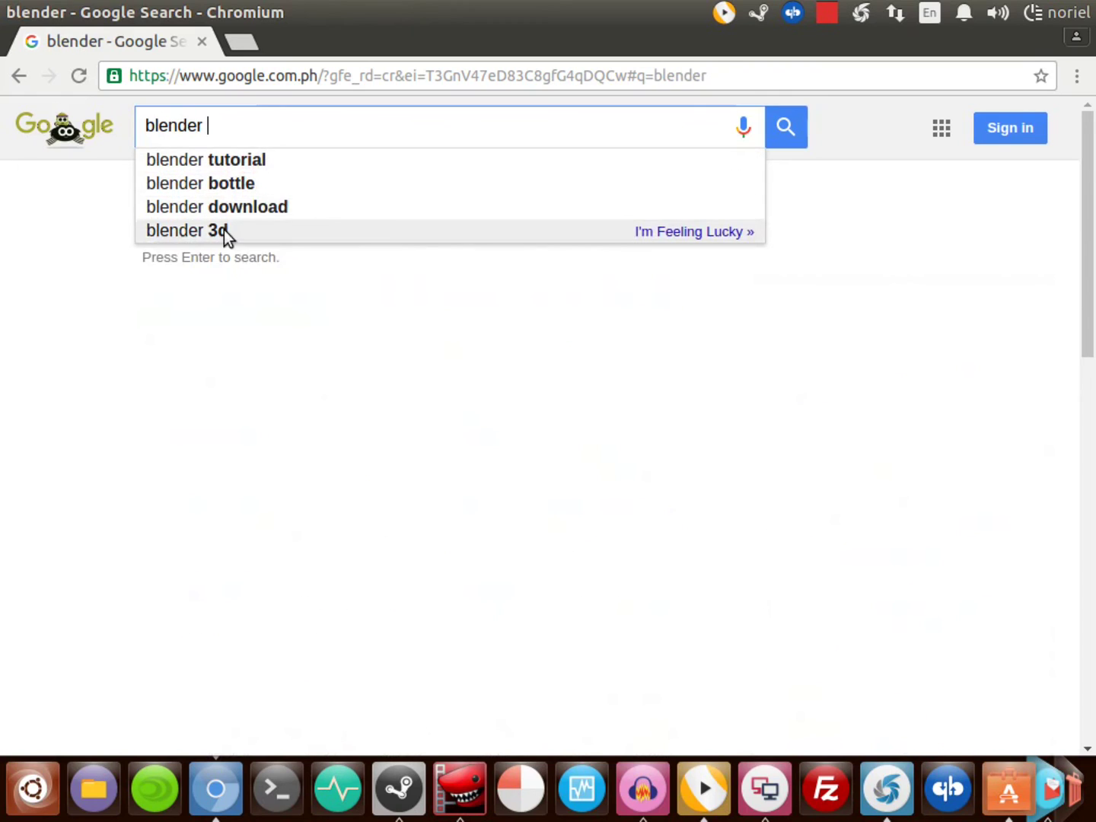
pyautogui.click(224, 230)
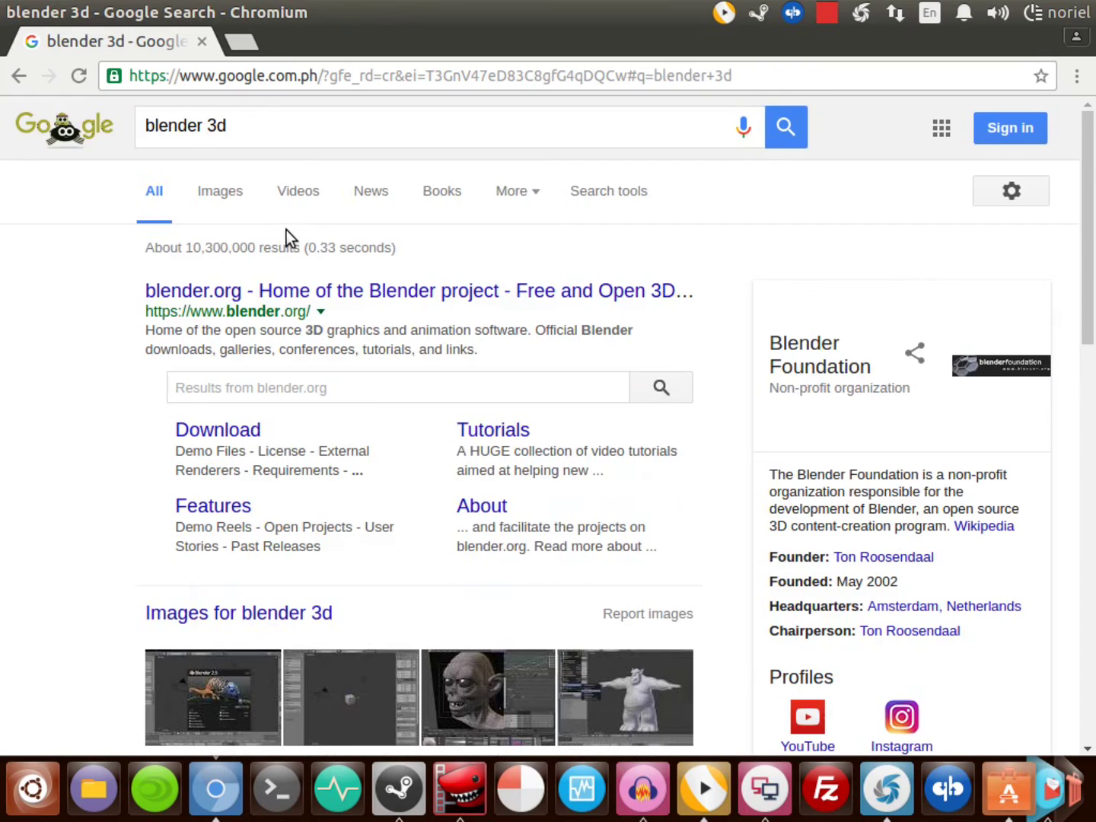
pyautogui.click(227, 296)
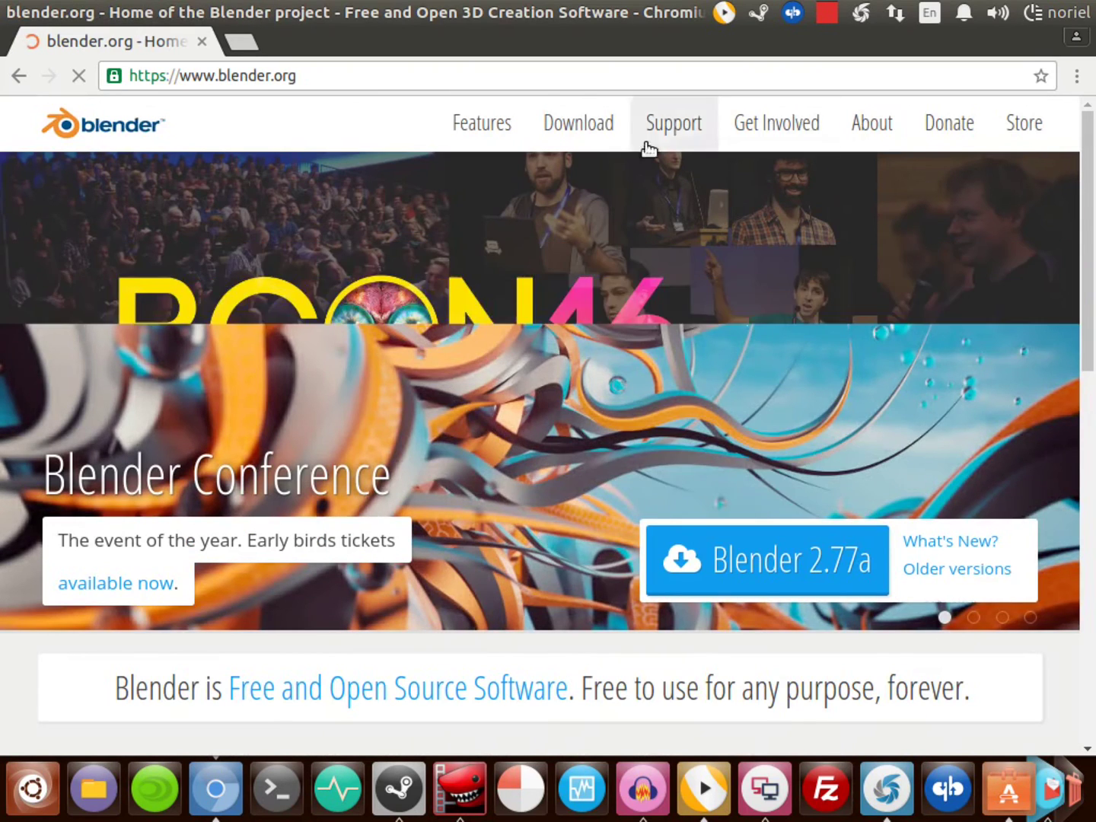
pyautogui.scroll(-5, 442, 321)
pyautogui.scroll(-15, 596, 383)
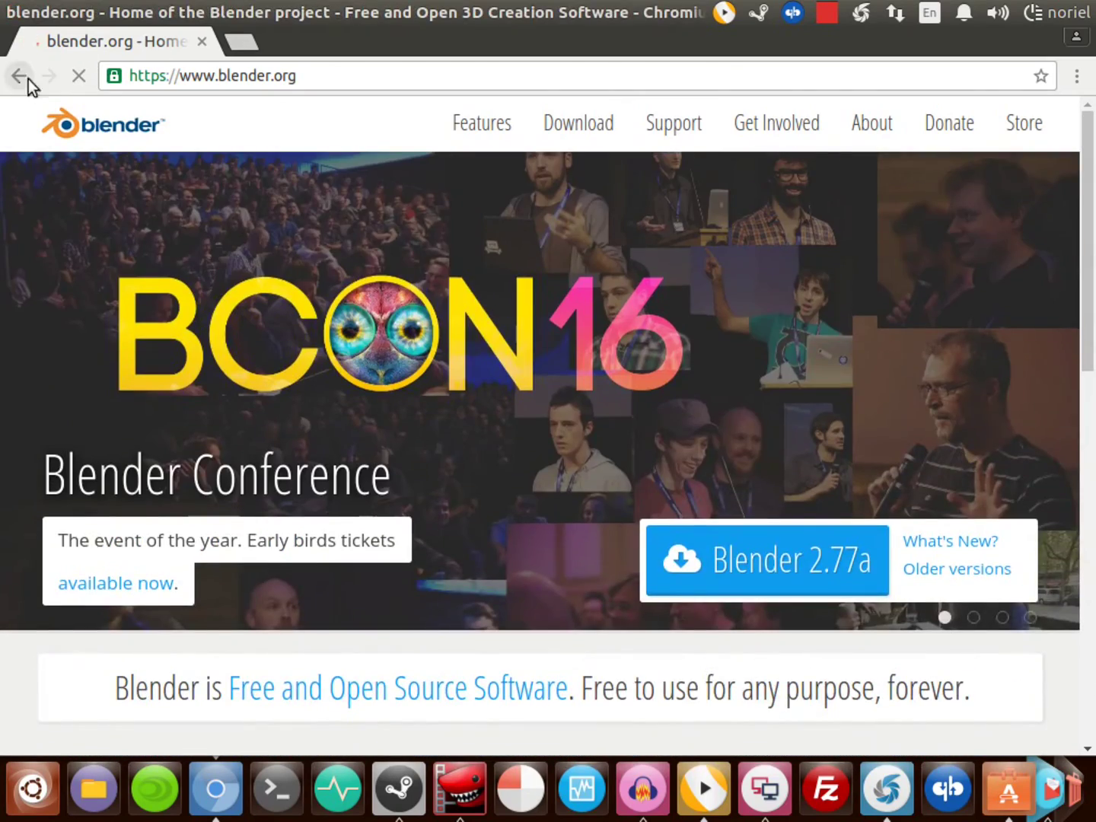
# Step: Check the 'blender 3d' video results, then start the Blender install in Ubuntu Software
pyautogui.click(27, 79)
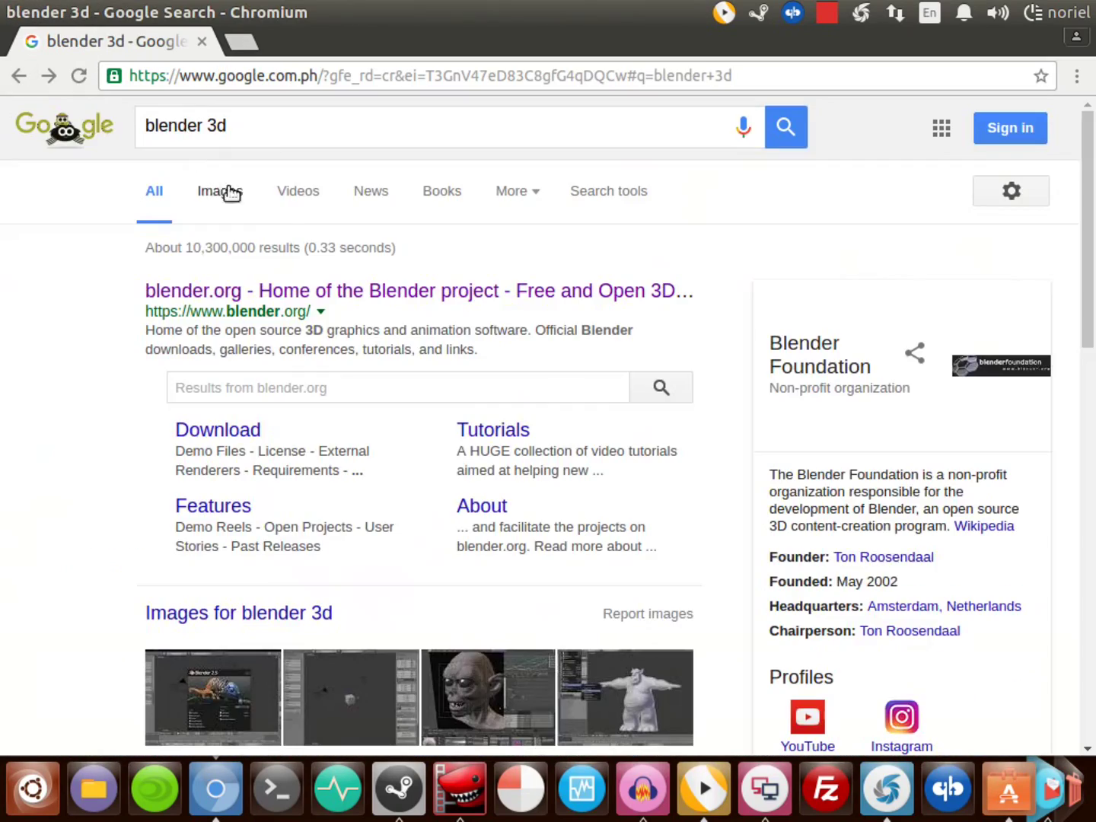
pyautogui.click(283, 202)
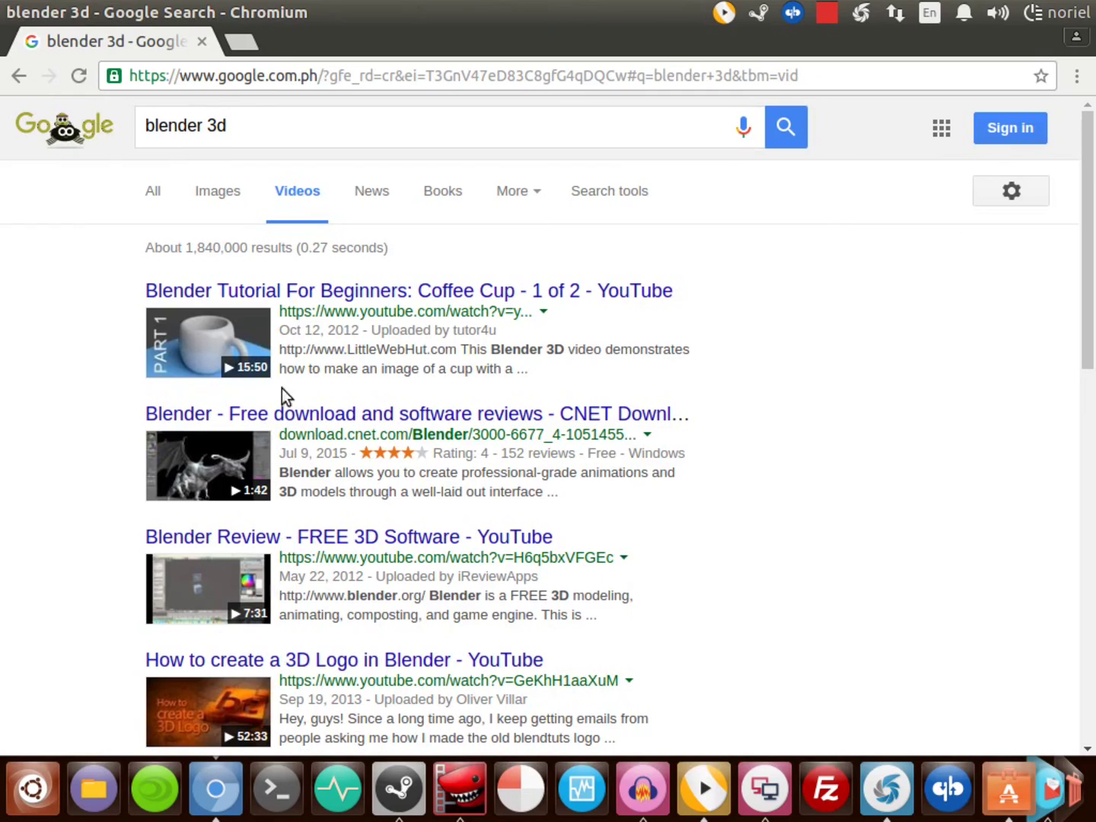
pyautogui.click(20, 78)
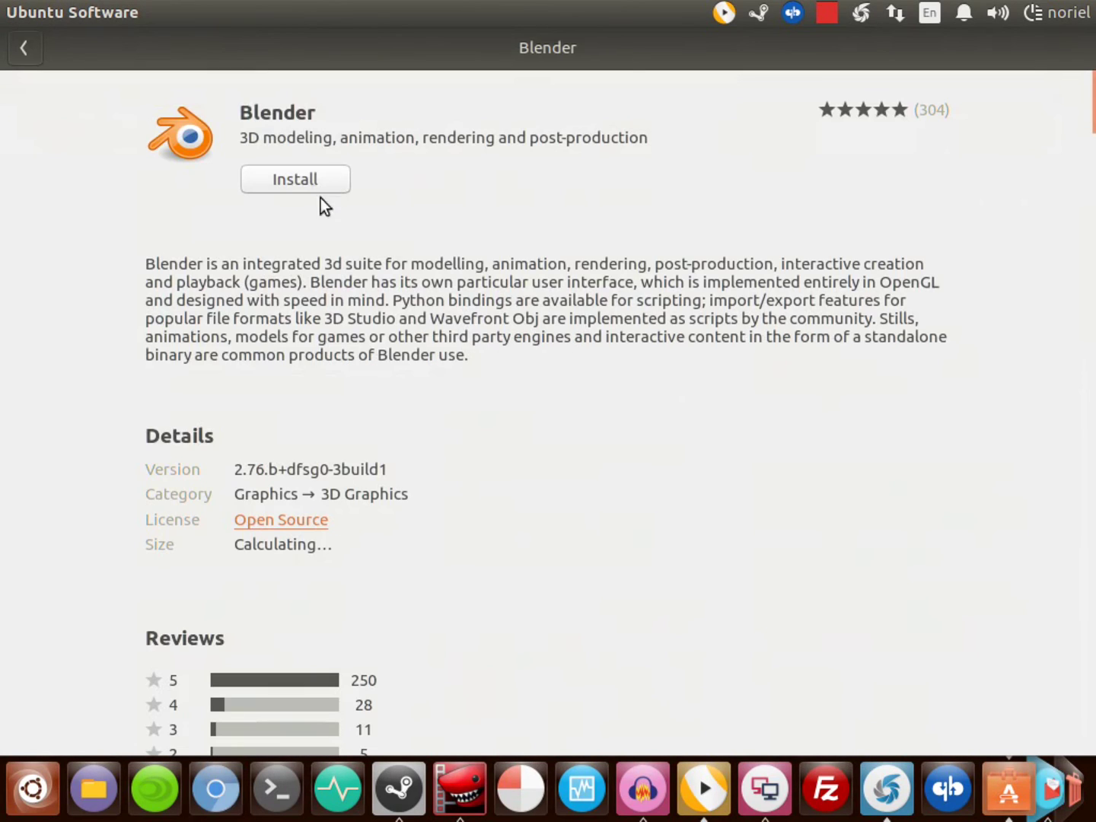
pyautogui.click(319, 190)
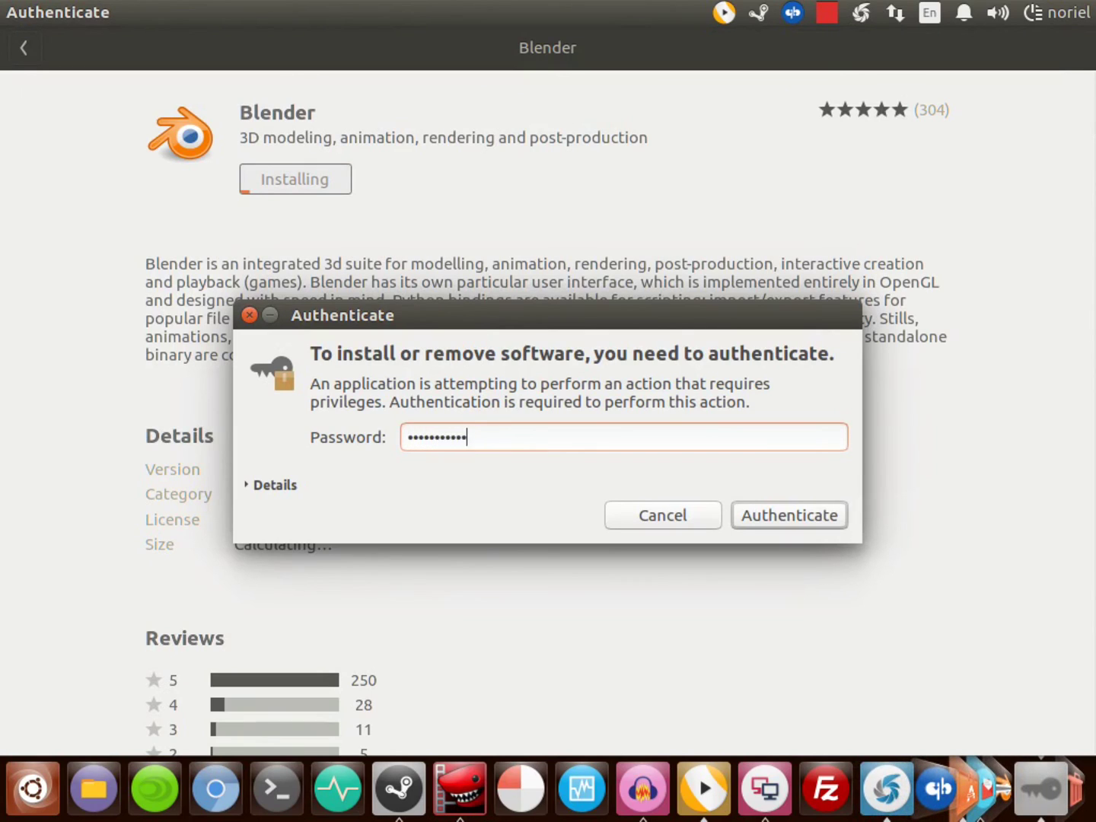
# Step: Confirm the account password to authorize the Blender installation
pyautogui.press('Return')
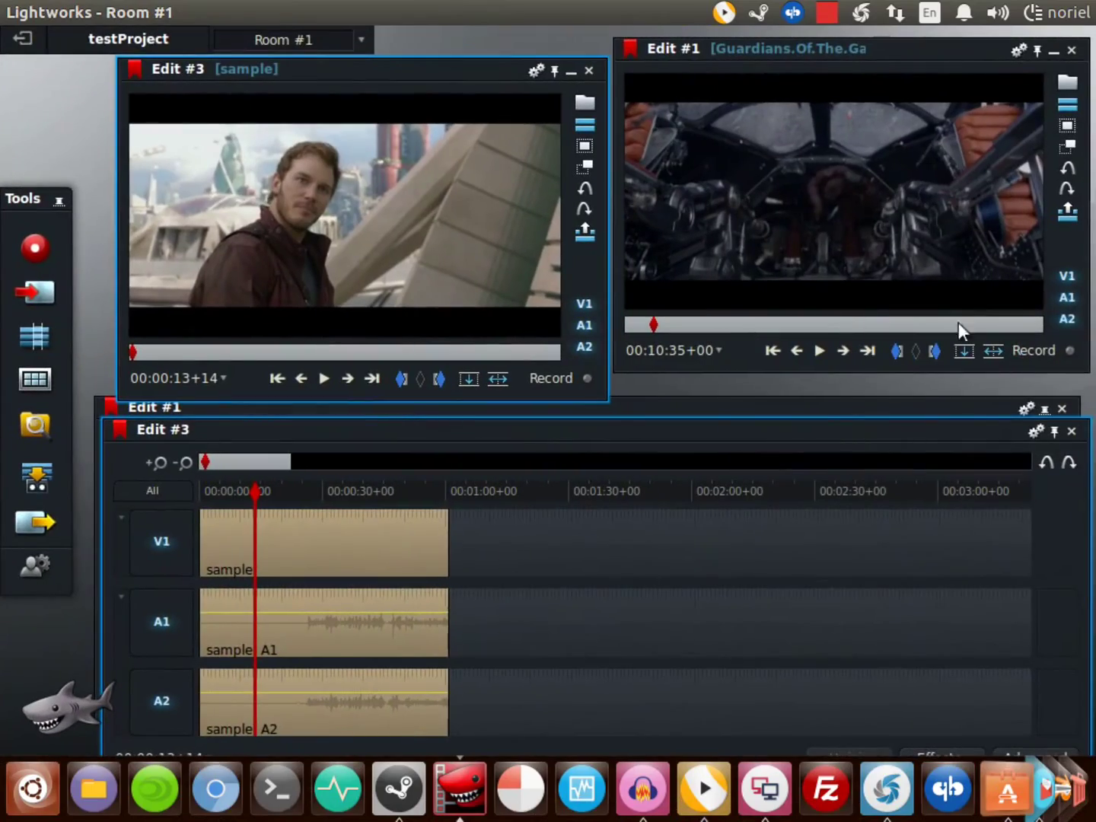
# Step: Switch to Evolution, jump from the Inbox to the empty Draft folder, then hide the window and open the recorder menu
pyautogui.hotkey('ctrl', 'alt', 'Right')
pyautogui.press('alt')
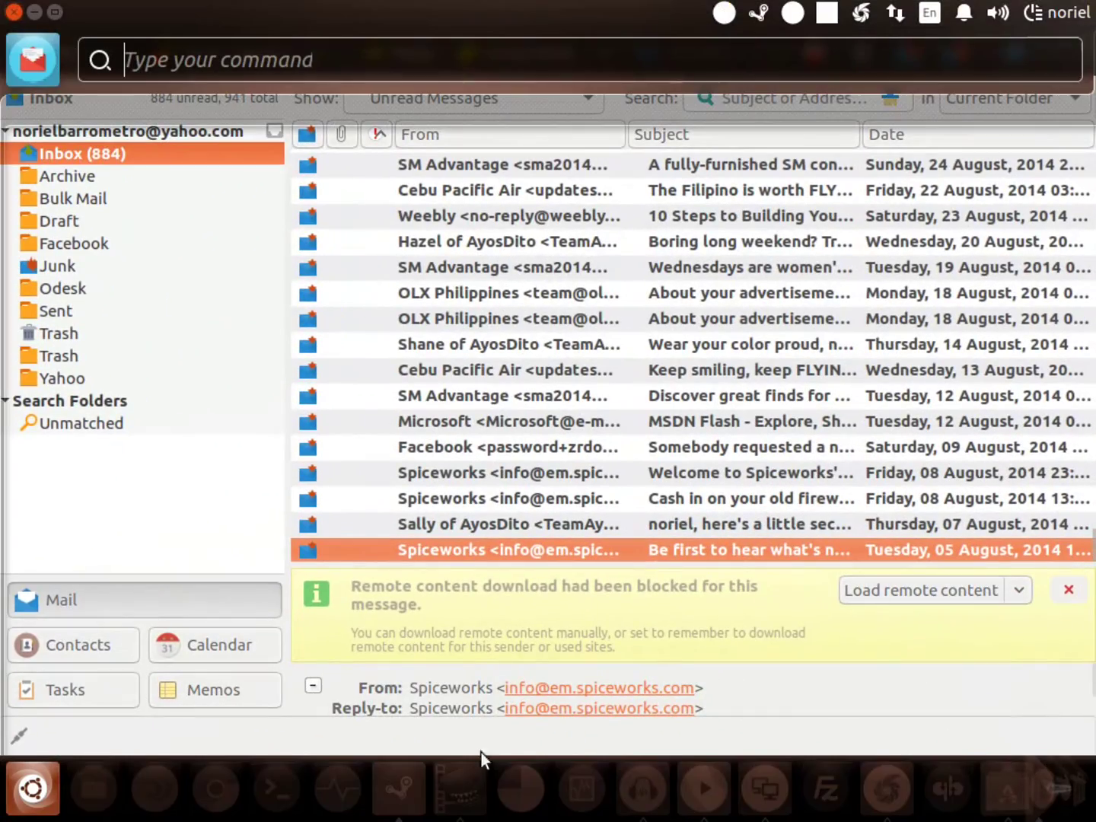
pyautogui.press('Escape')
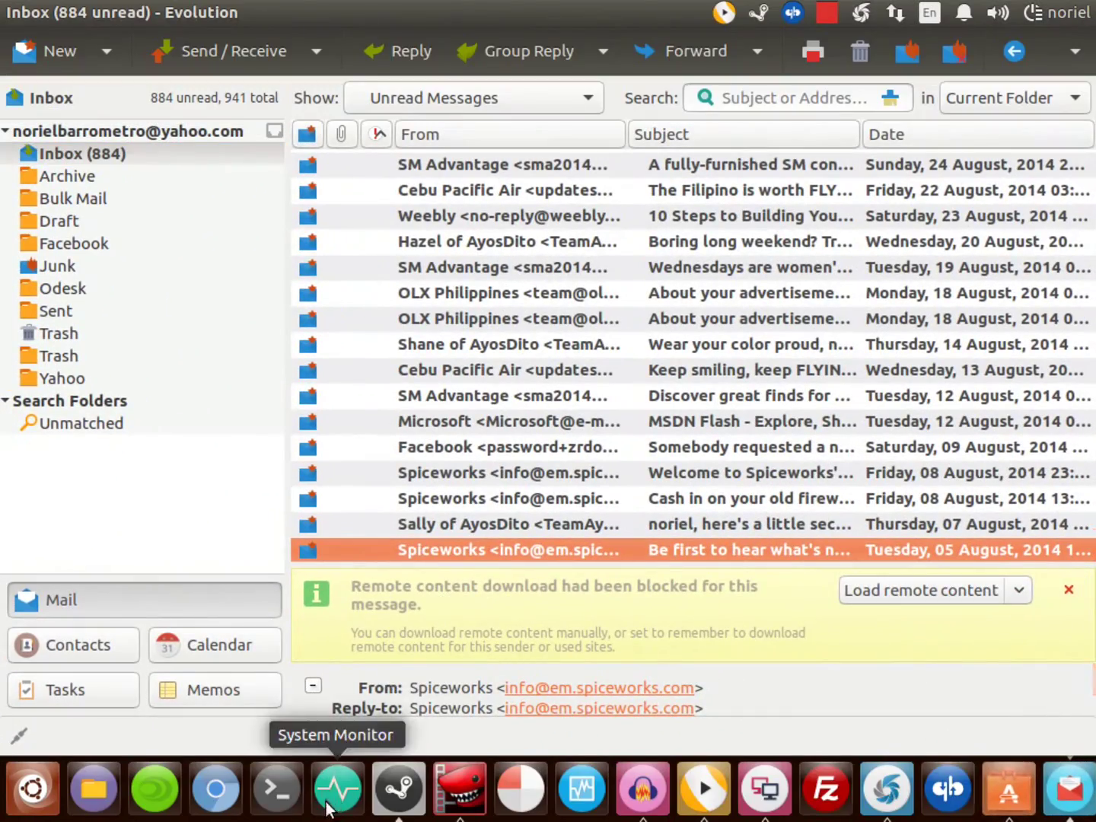
pyautogui.write('d')
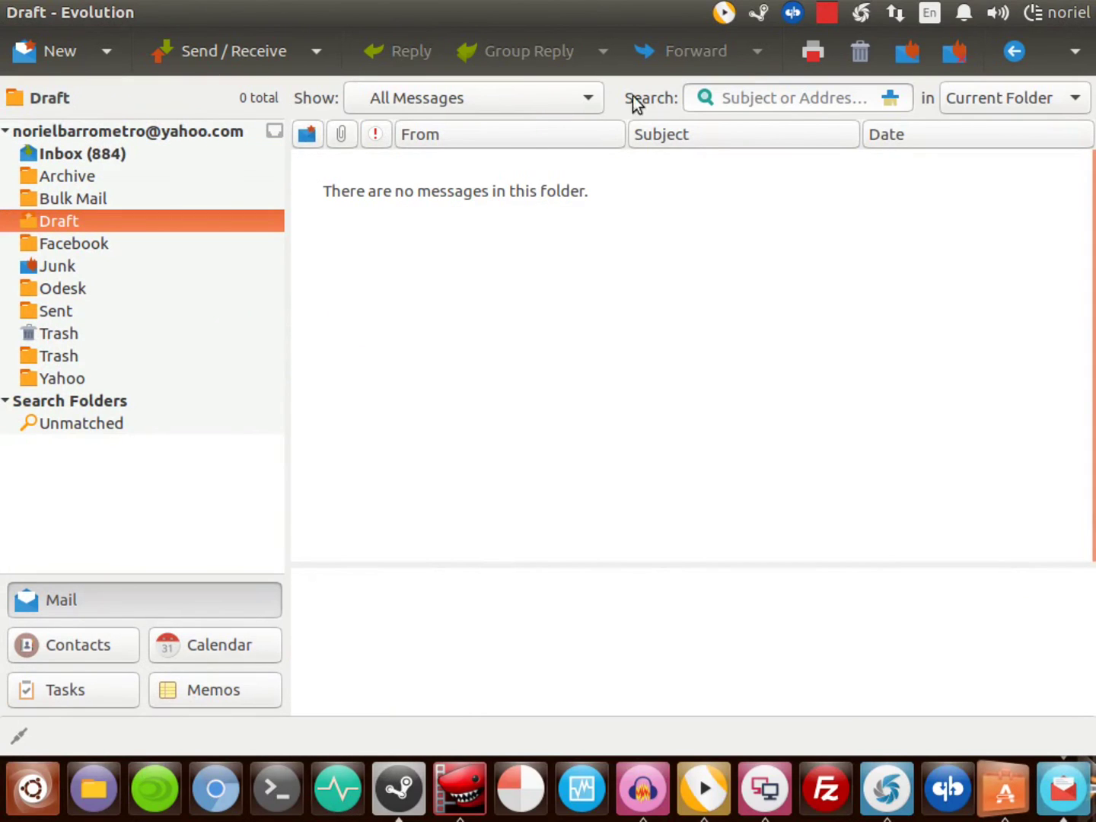
pyautogui.press('ctrl+super+d')
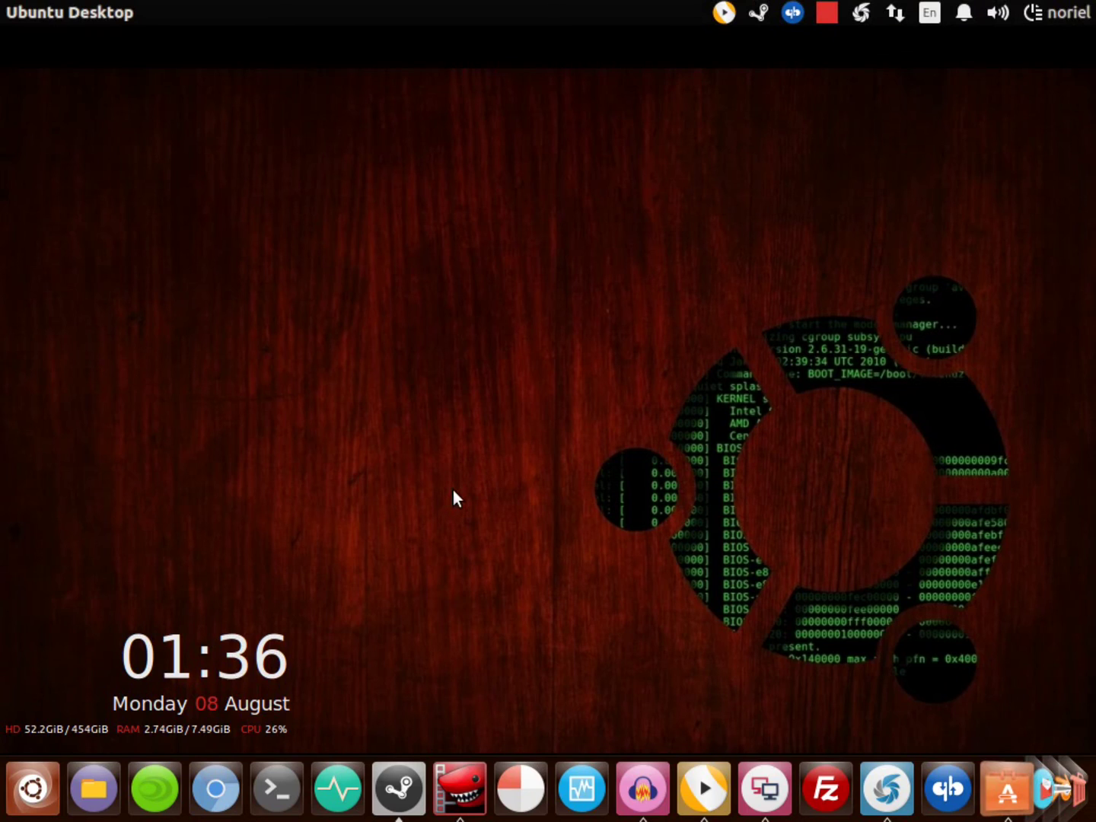
pyautogui.click(824, 14)
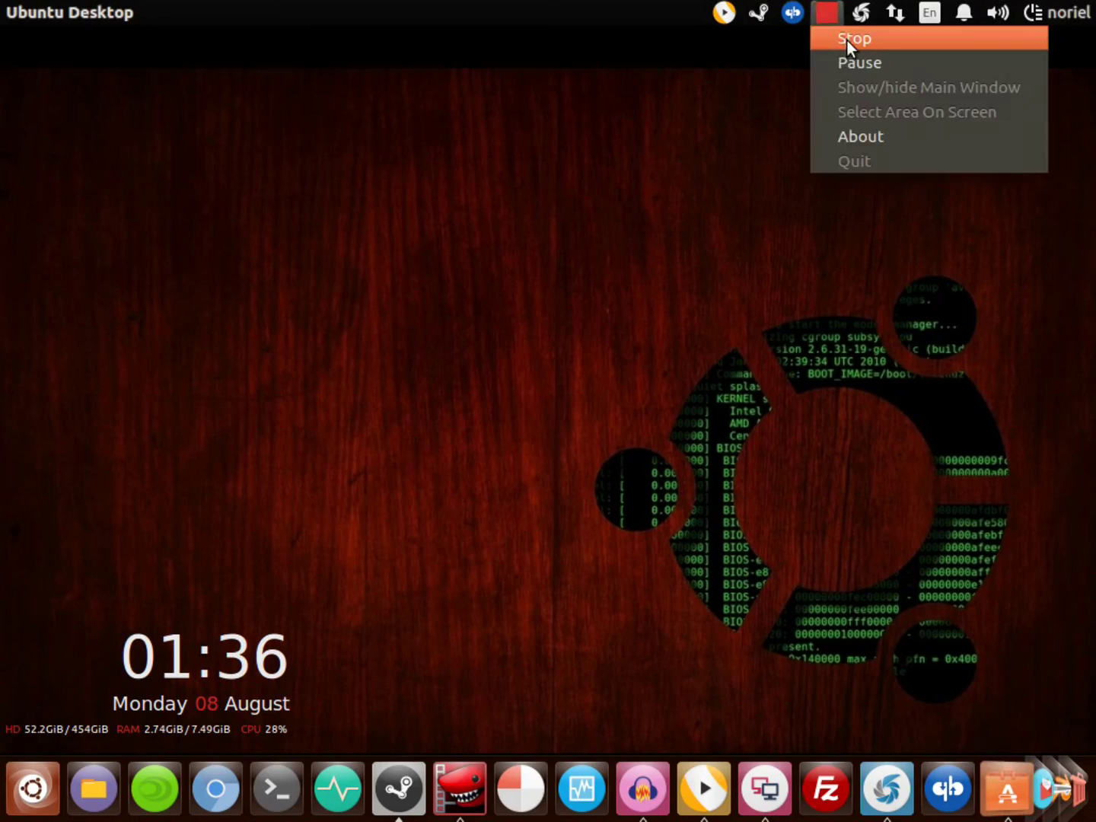